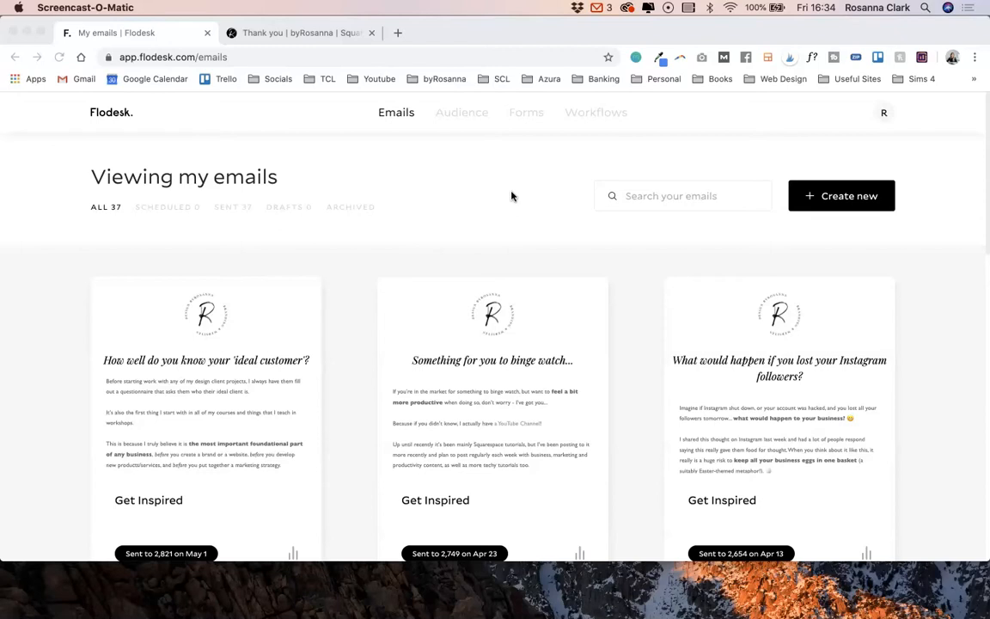
- Review the thank-you-reactivate page on the byRosanna site, including its newsletter feedback form and the blog, podcast and course links
left_click(66, 281)
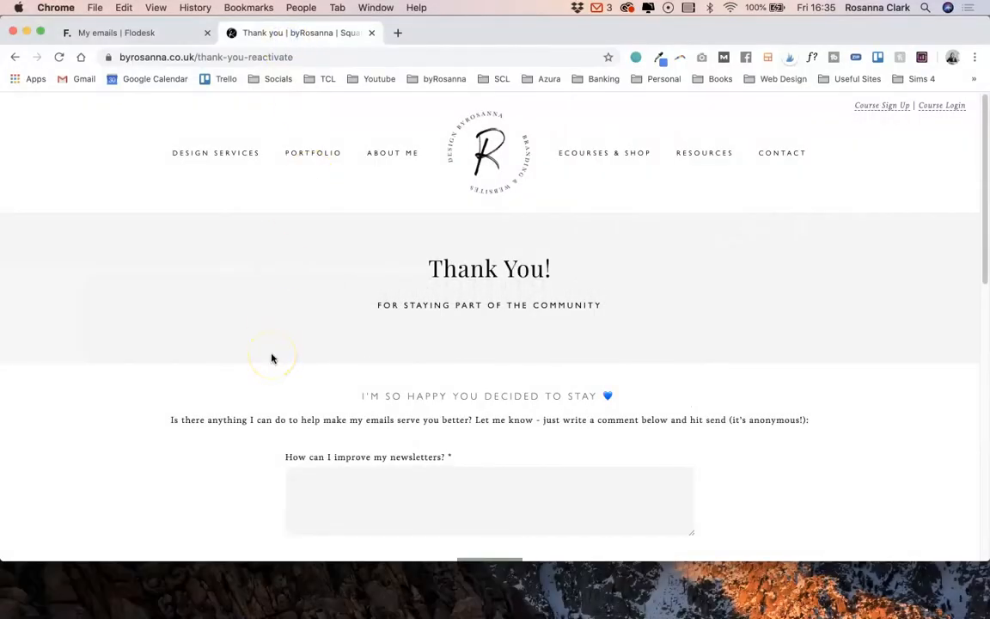
scroll(271, 359, "down", 8)
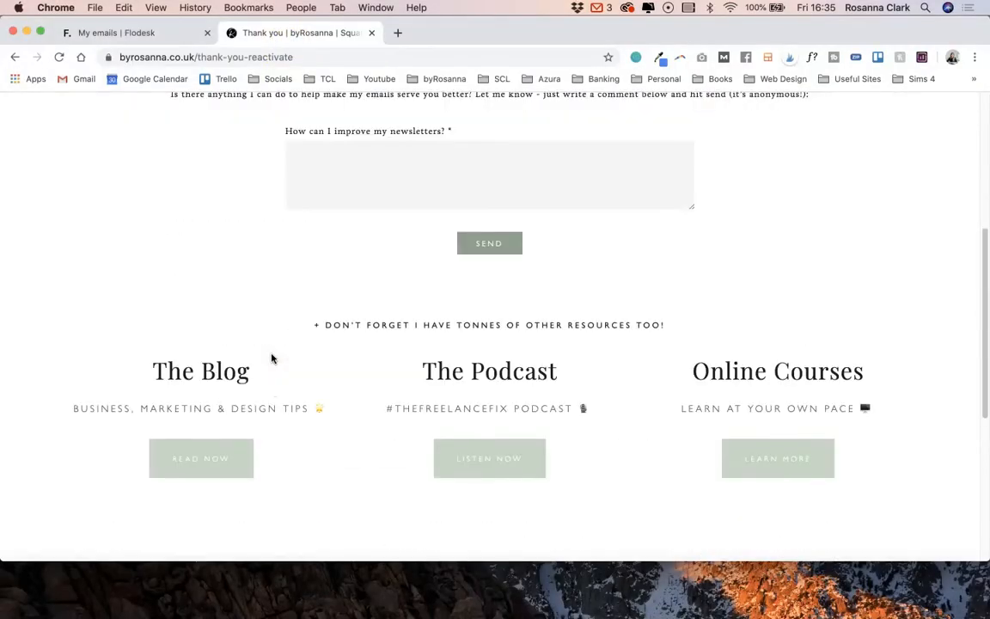
scroll(272, 358, "up", 8)
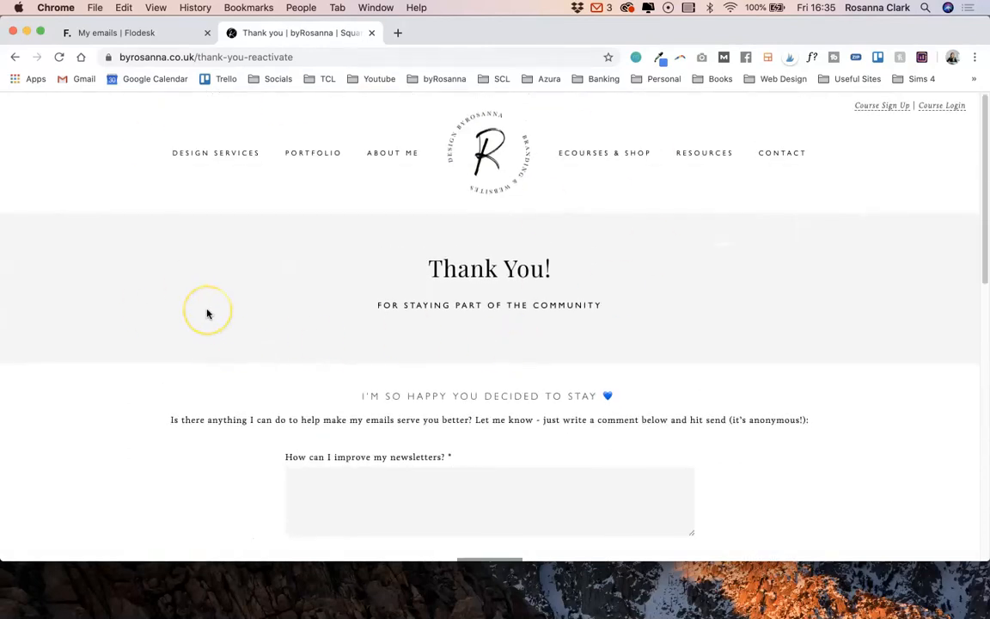
scroll(206, 313, "down", 3)
scroll(206, 314, "up", 3)
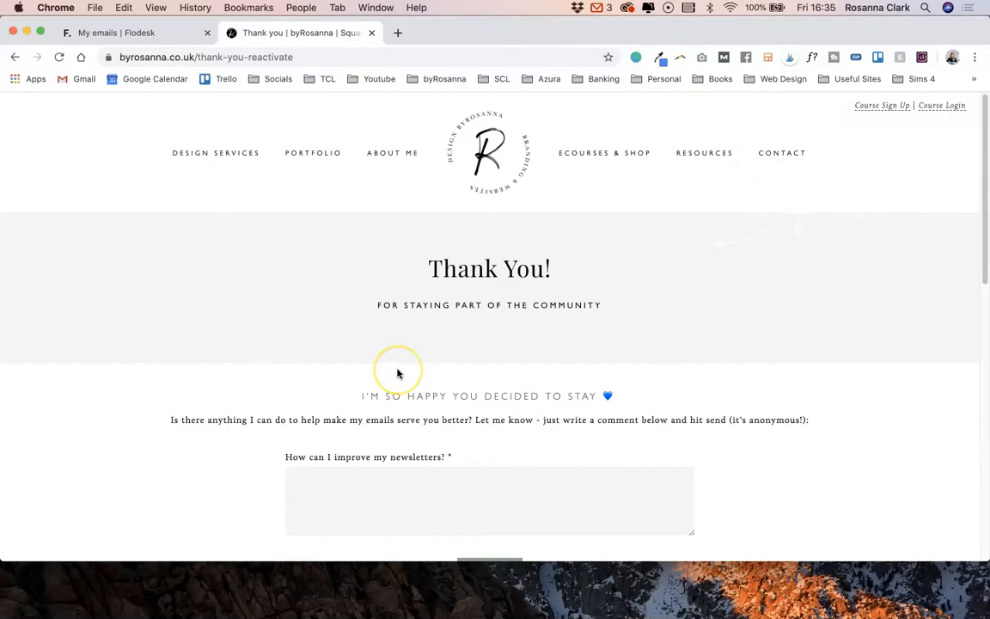
scroll(397, 373, "down", 2)
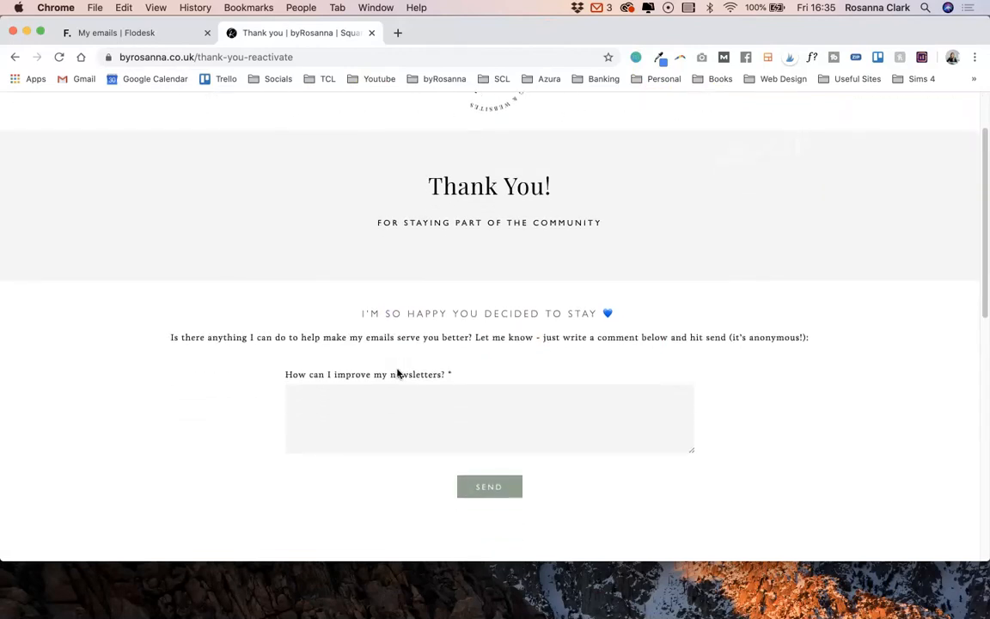
scroll(397, 373, "down", 1)
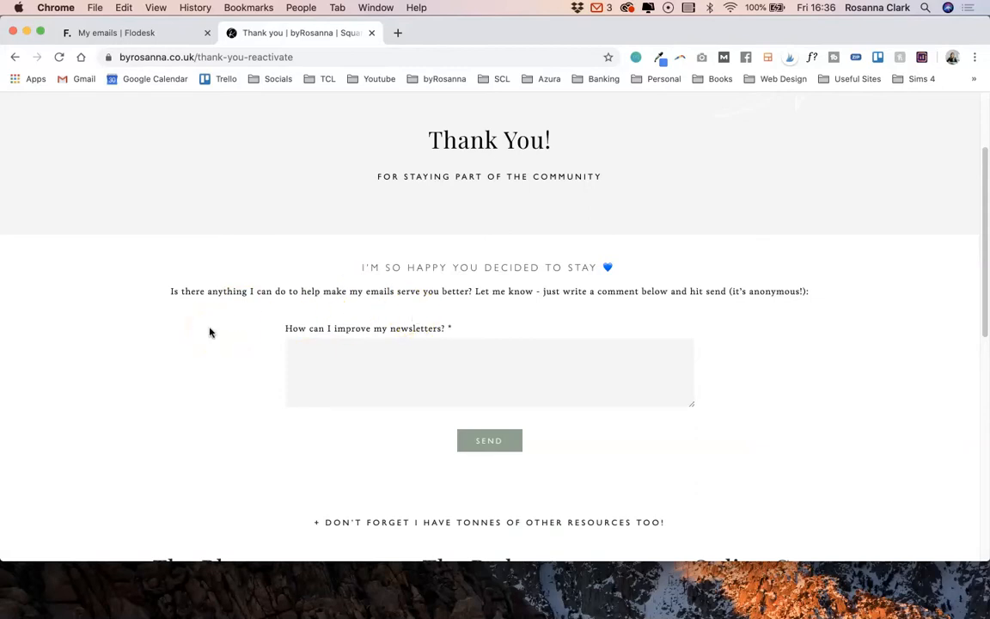
scroll(209, 332, "up", 2)
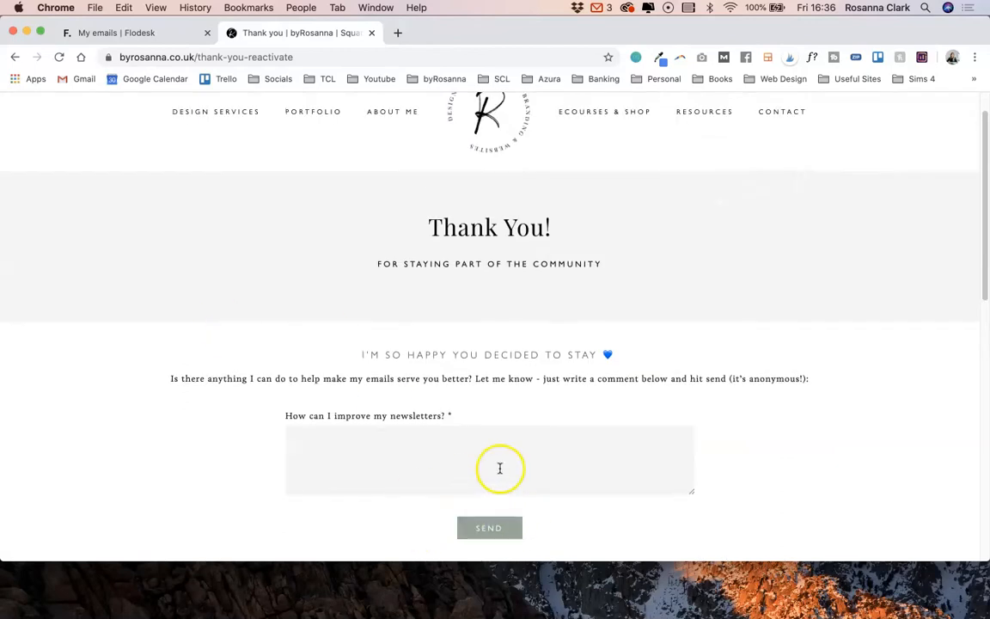
scroll(542, 481, "down", 2)
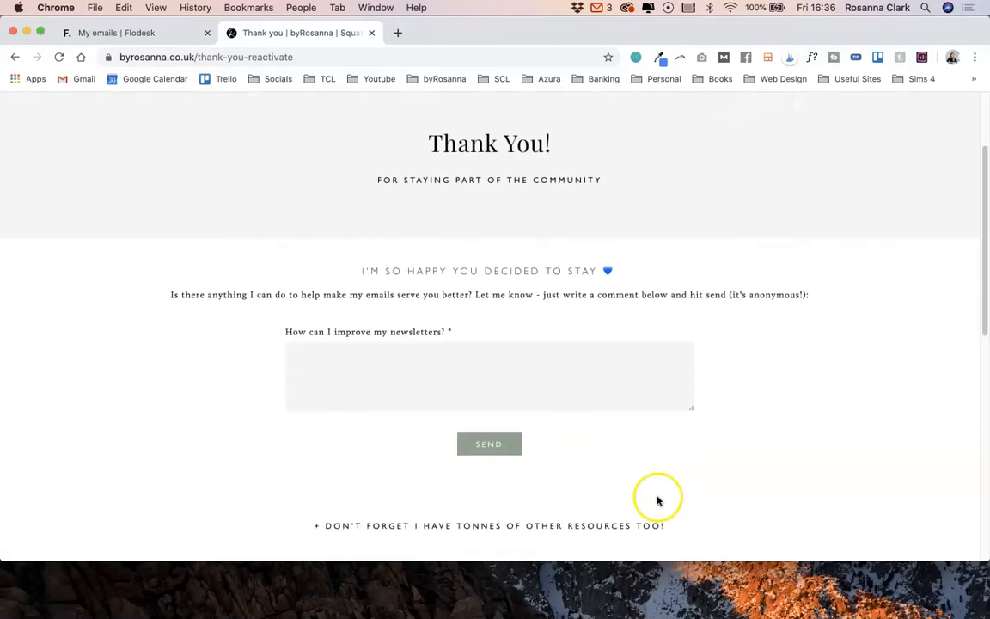
scroll(656, 499, "down", 1)
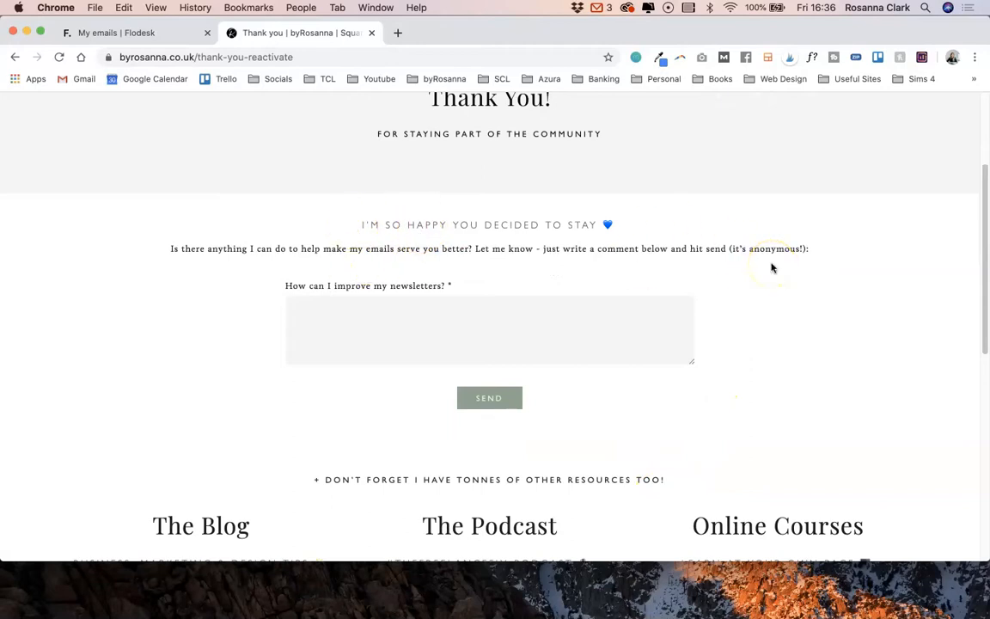
scroll(749, 387, "down", 2)
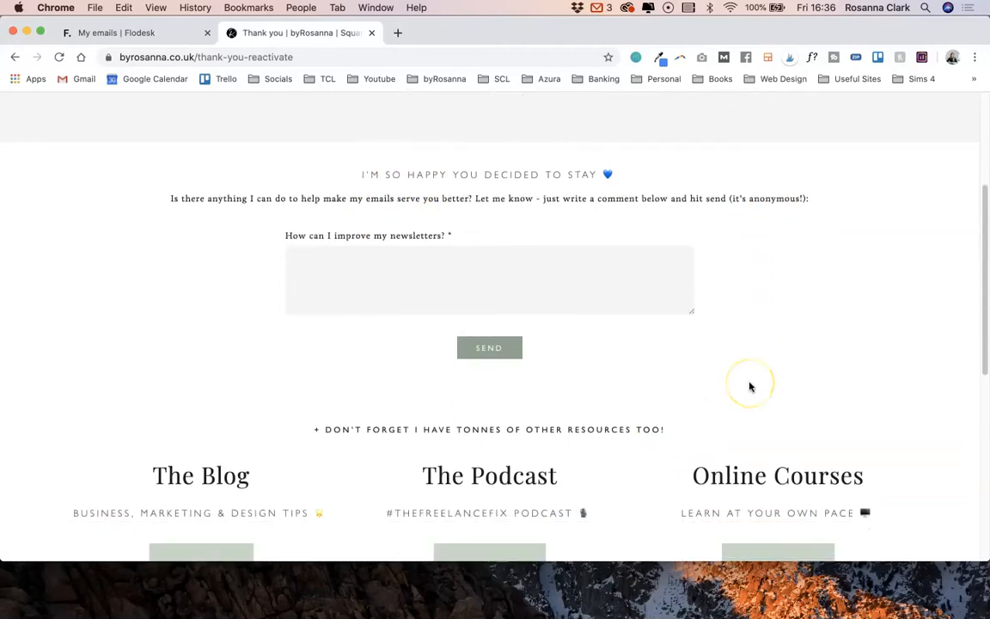
scroll(625, 404, "down", 2)
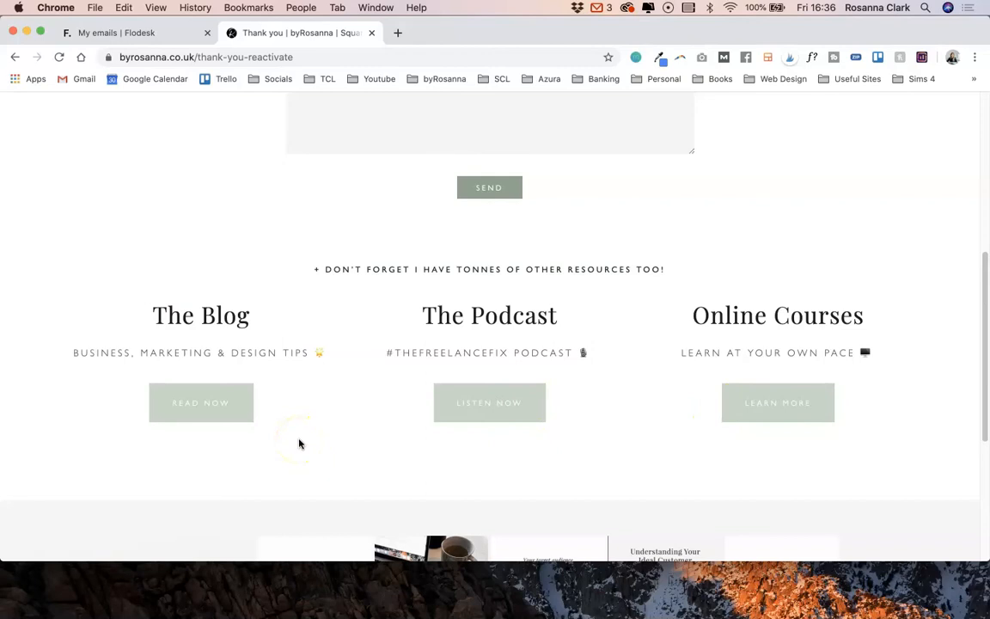
scroll(345, 297, "up", 5)
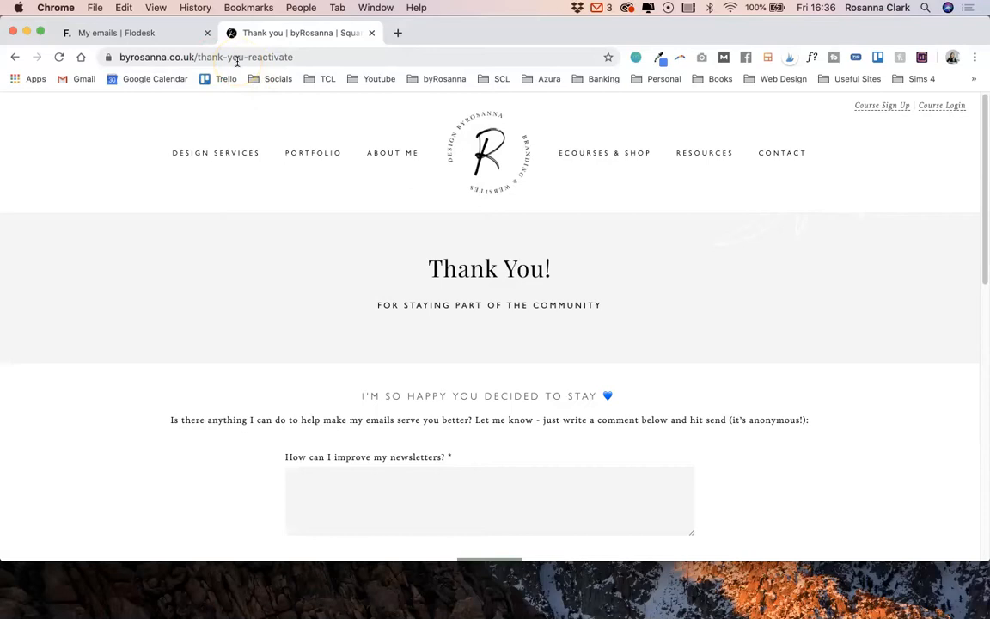
- Go to the Flodesk subscriber list and examine the last-activity timeframe options in its filter, leaving the list unfiltered
left_click(134, 32)
mouse_move(467, 118)
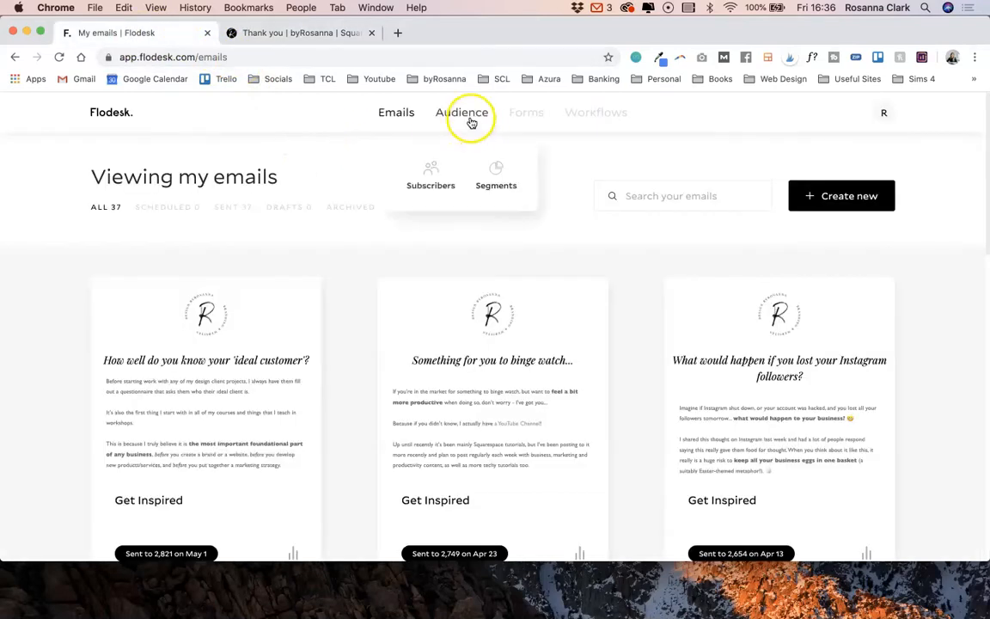
left_click(429, 176)
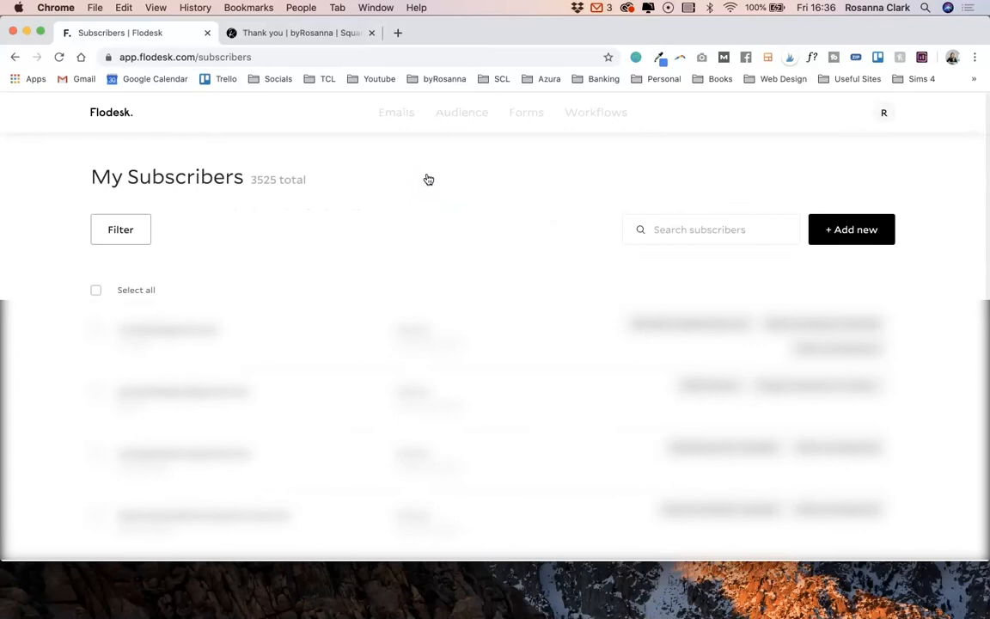
left_click(131, 230)
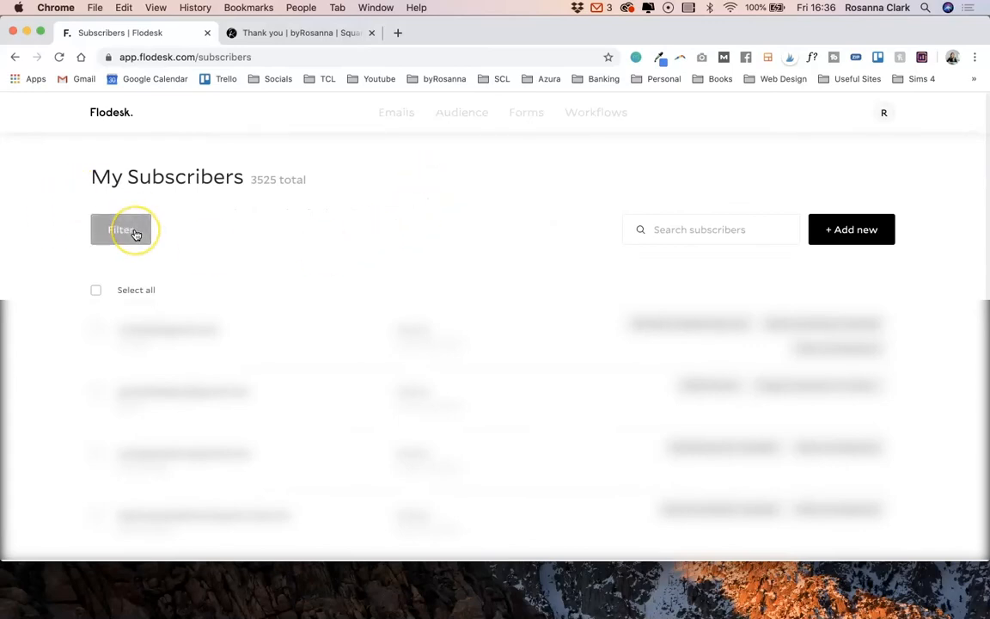
left_click(133, 233)
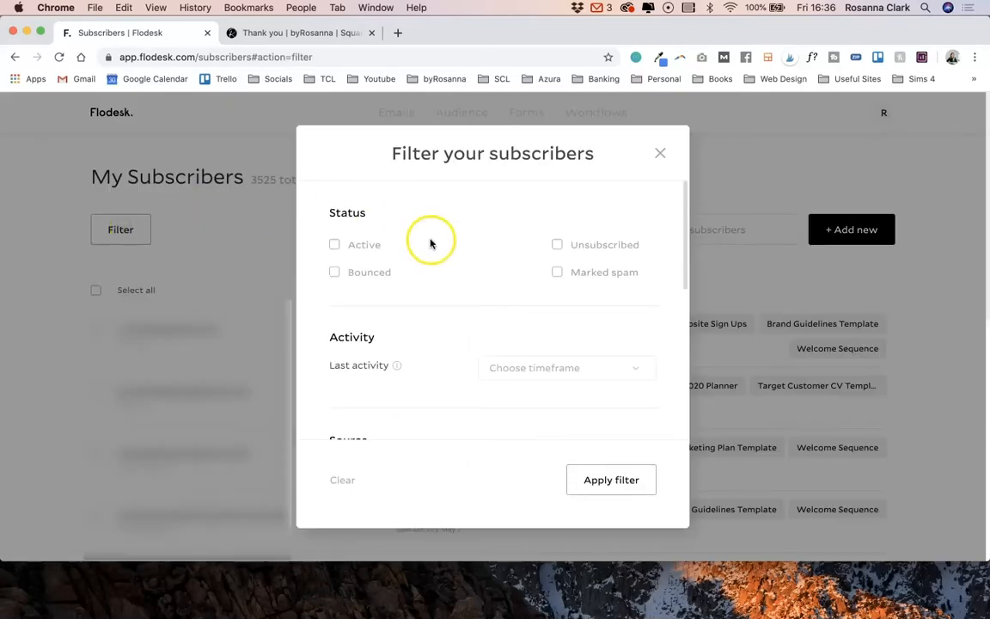
scroll(404, 348, "down", 2)
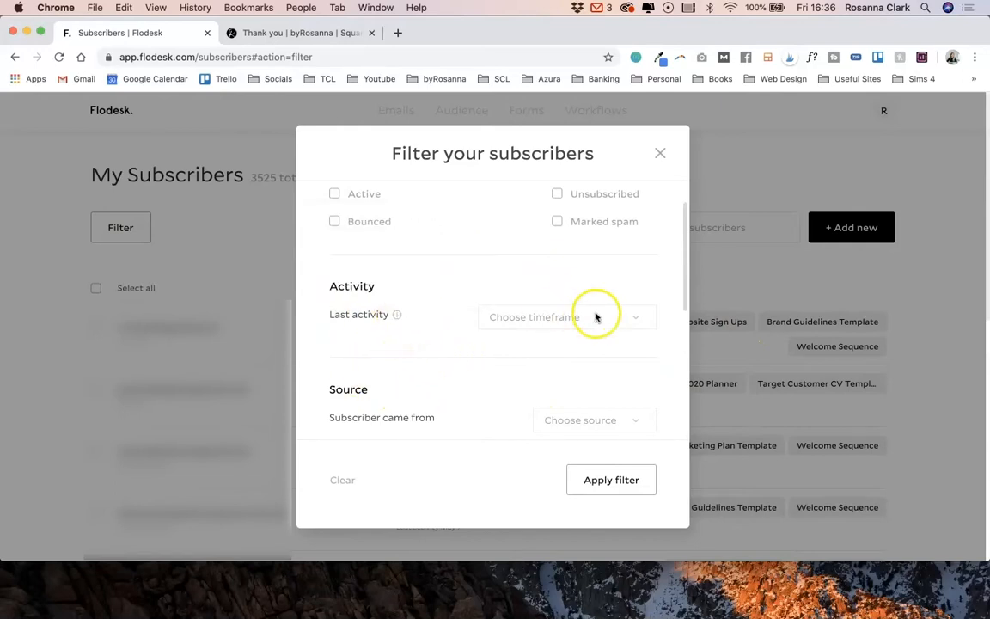
left_click(635, 319)
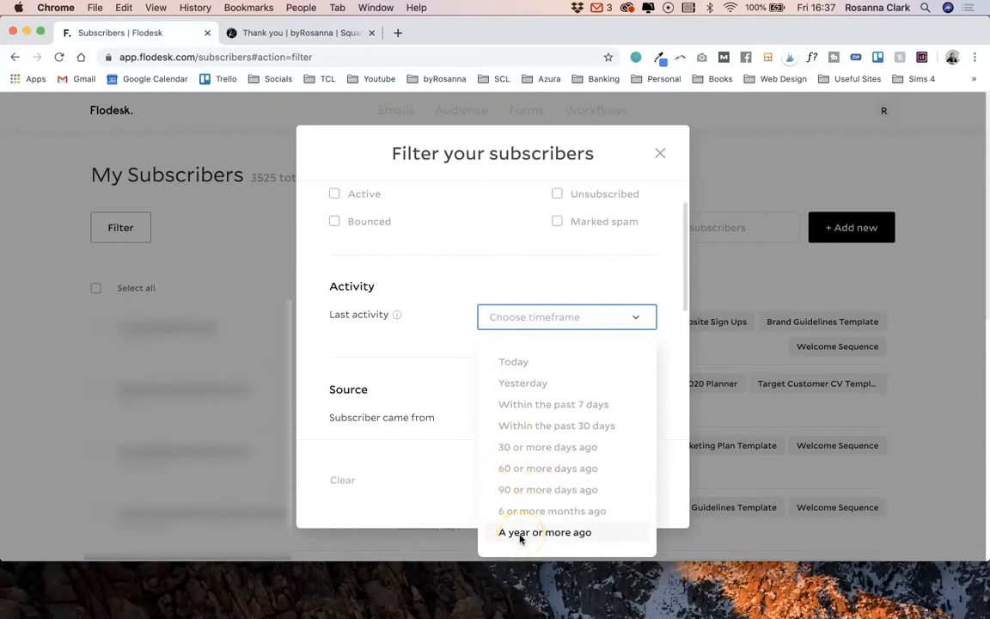
left_click(535, 480)
scroll(523, 164, "up", 2)
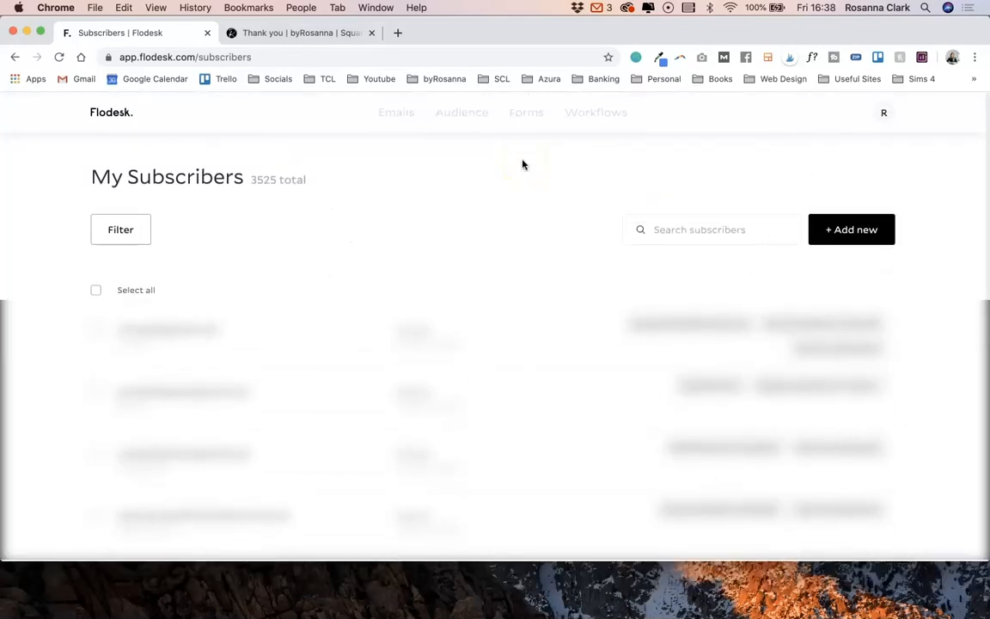
- Create a new audience segment named "Inactive"
mouse_move(464, 115)
left_click(495, 177)
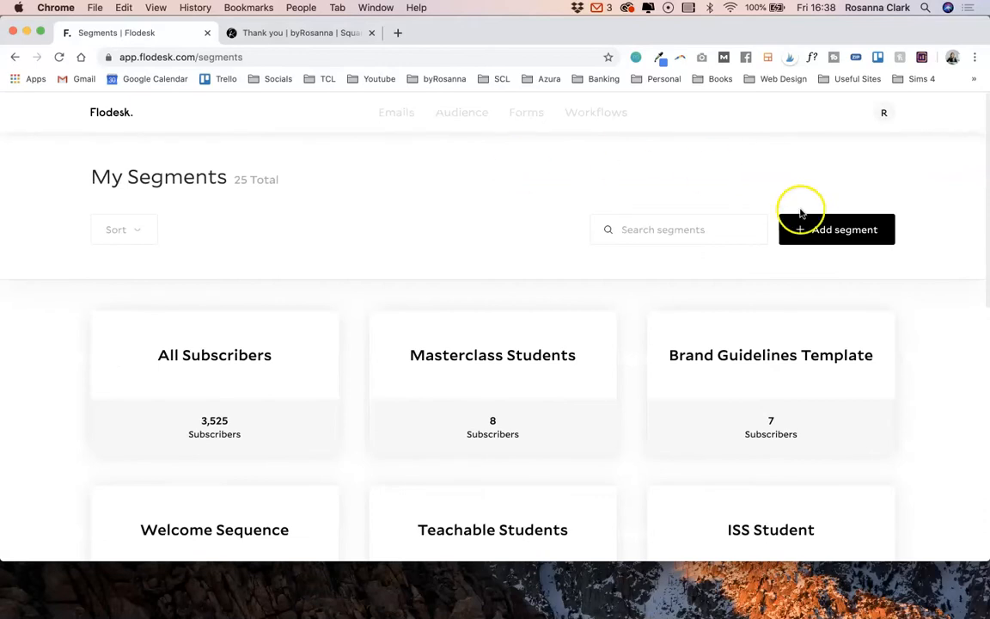
left_click(827, 235)
left_click(451, 321)
type("Ina")
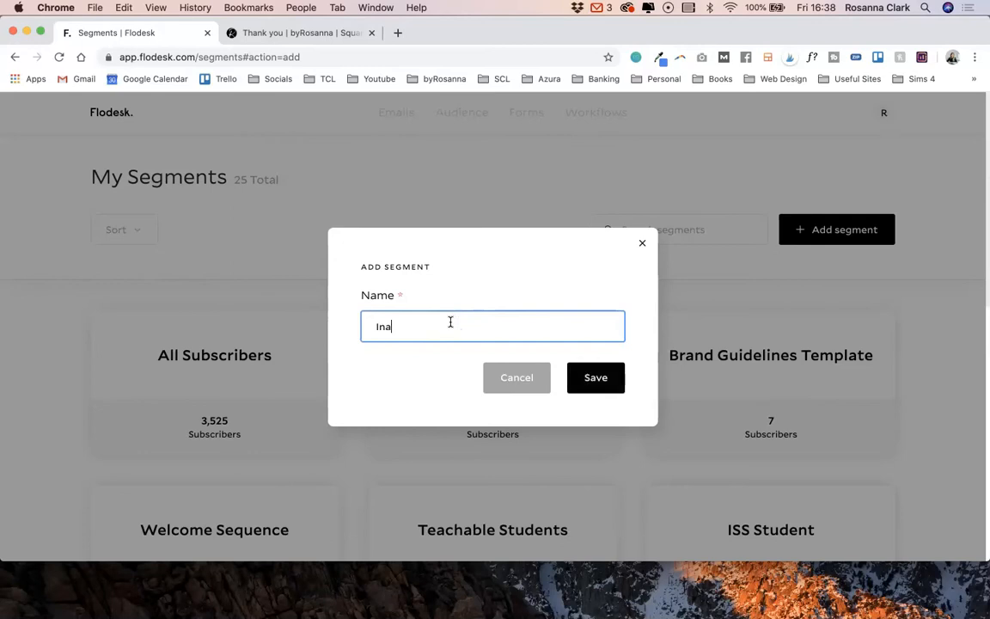
type("ctive")
left_click(587, 378)
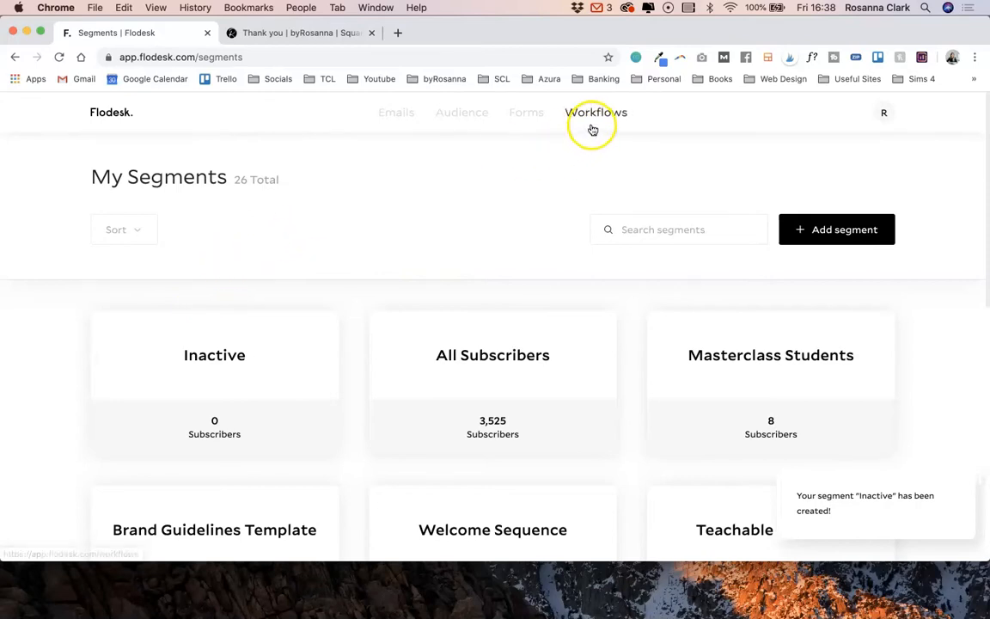
- Create a new workflow from scratch and name it "Re-engagement"
mouse_move(454, 125)
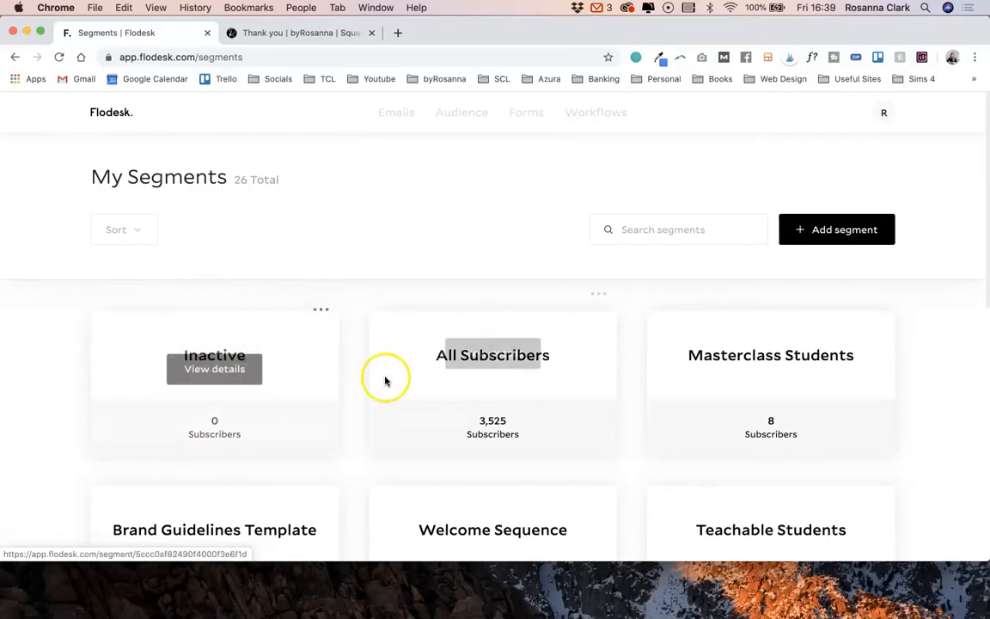
left_click(607, 116)
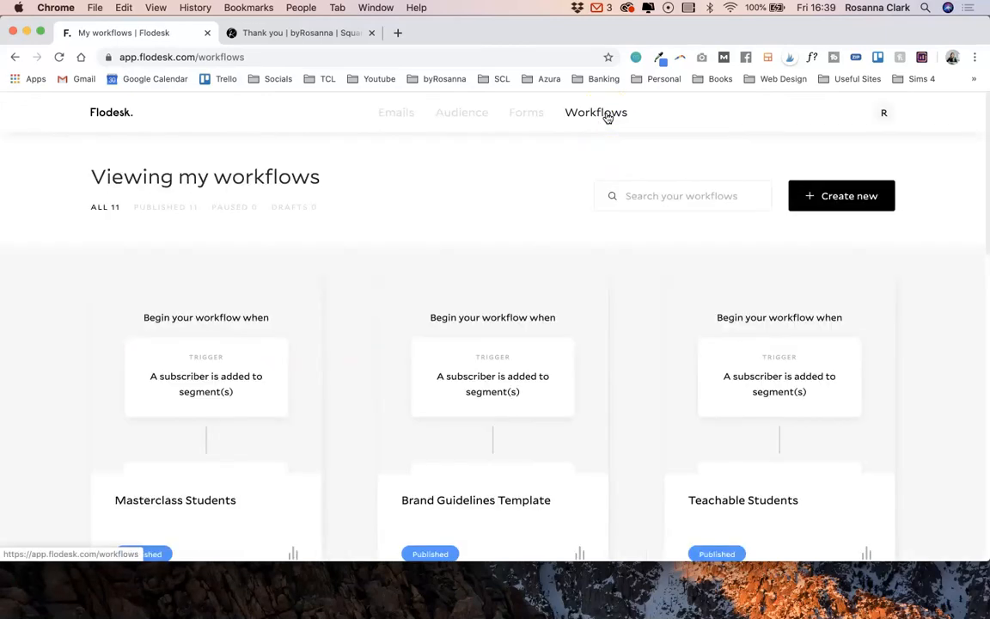
left_click(817, 196)
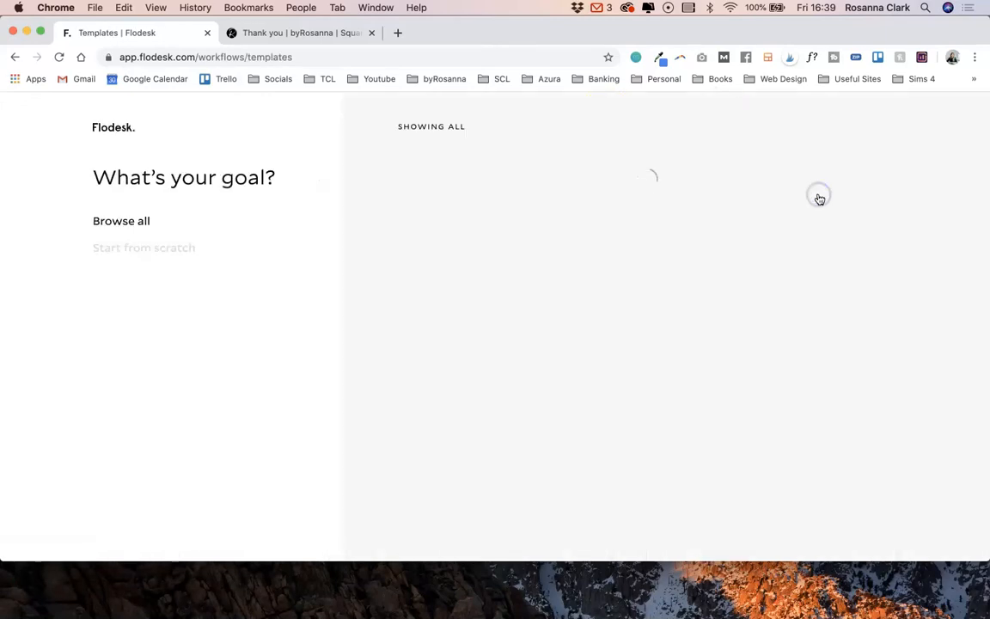
left_click(170, 248)
left_click(458, 324)
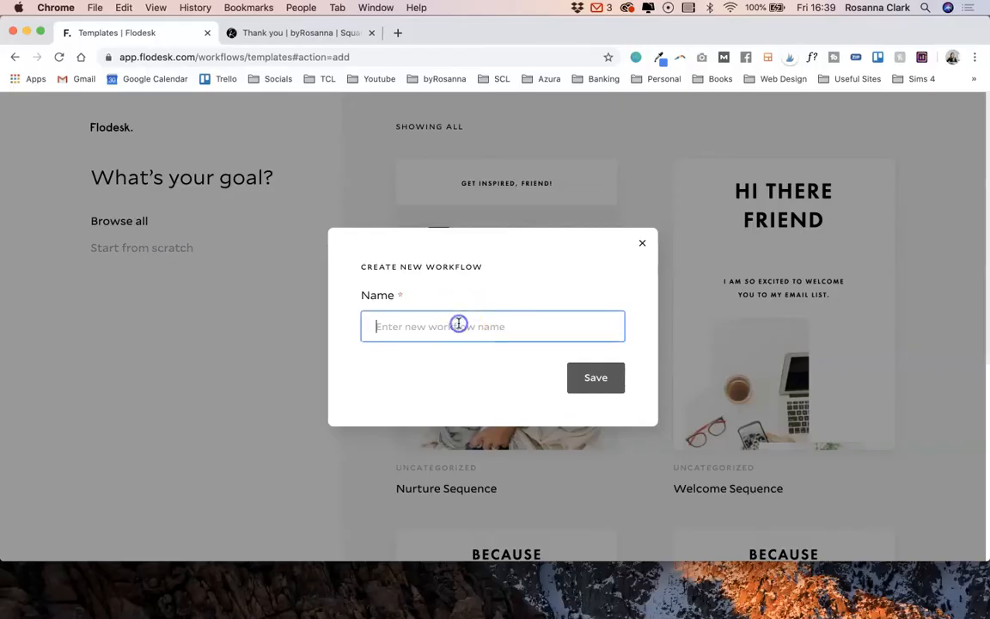
type("Re-engagement")
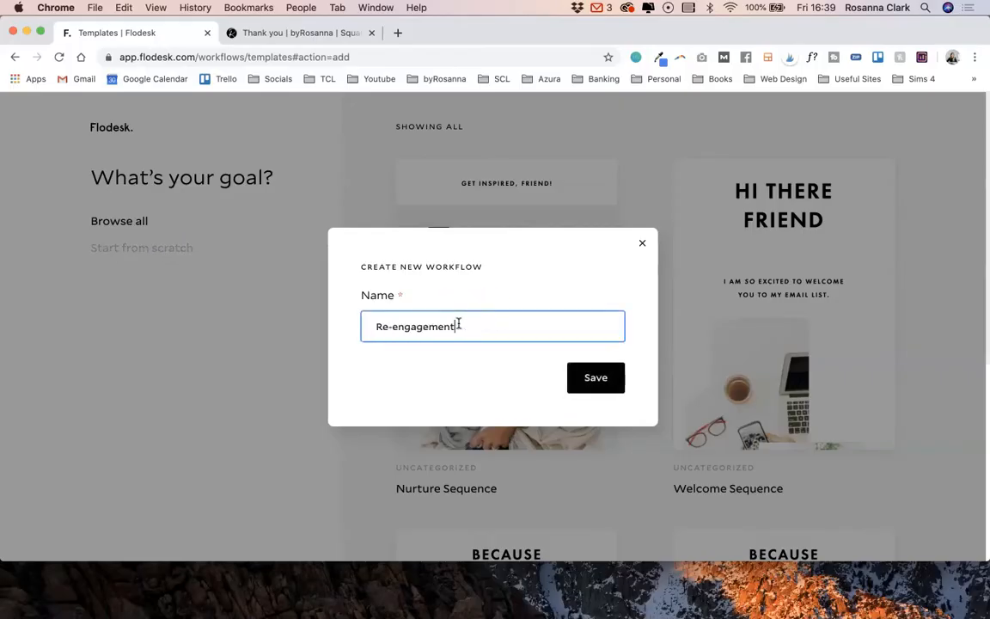
left_click(597, 384)
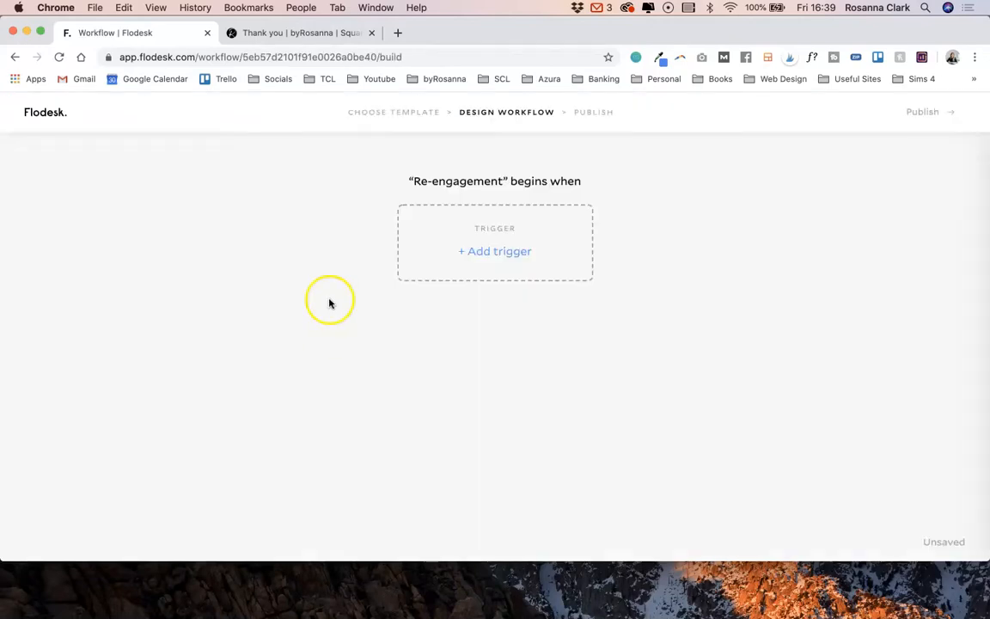
- Set the workflow's trigger to "A subscriber is added to segment(s)" with the Inactive segment
left_click(504, 256)
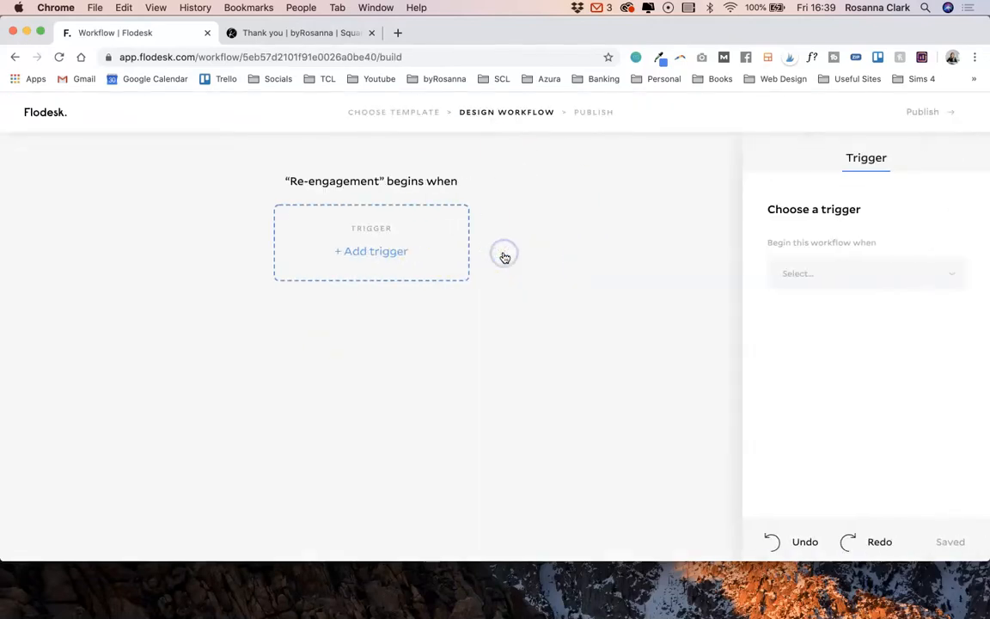
left_click(831, 275)
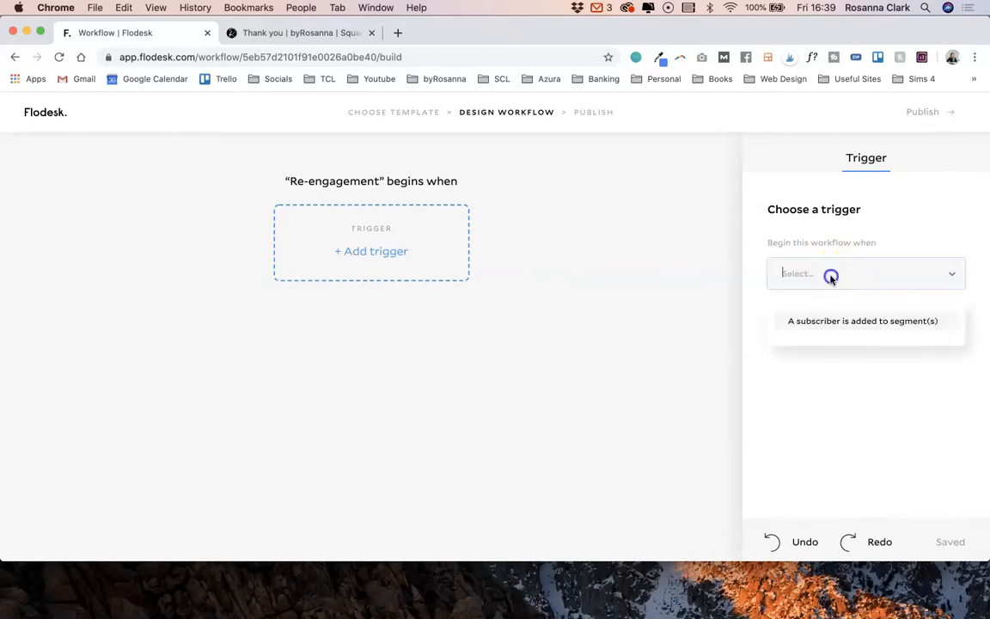
left_click(817, 322)
left_click(839, 346)
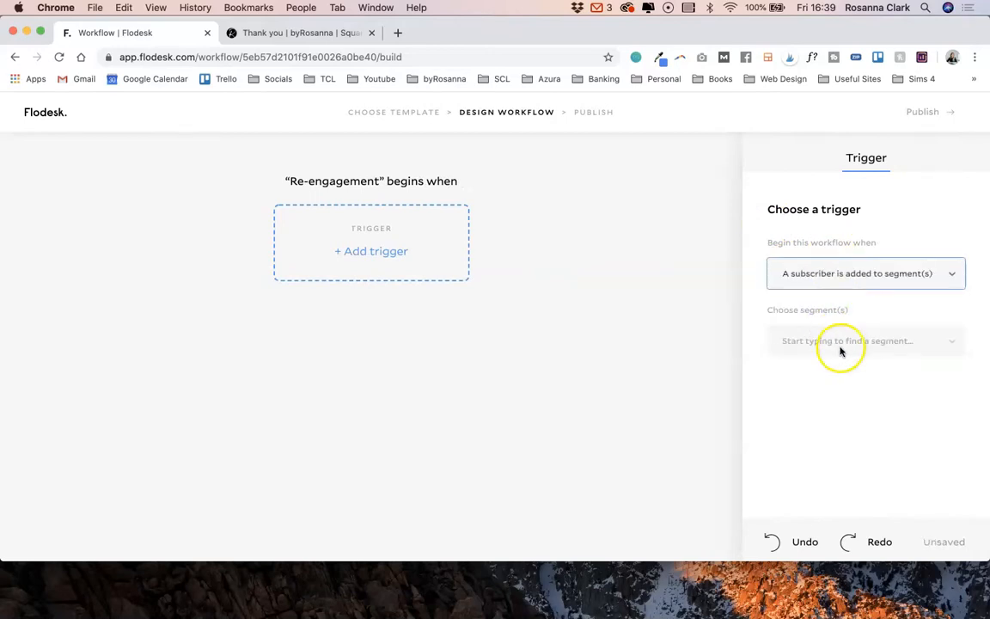
left_click(813, 389)
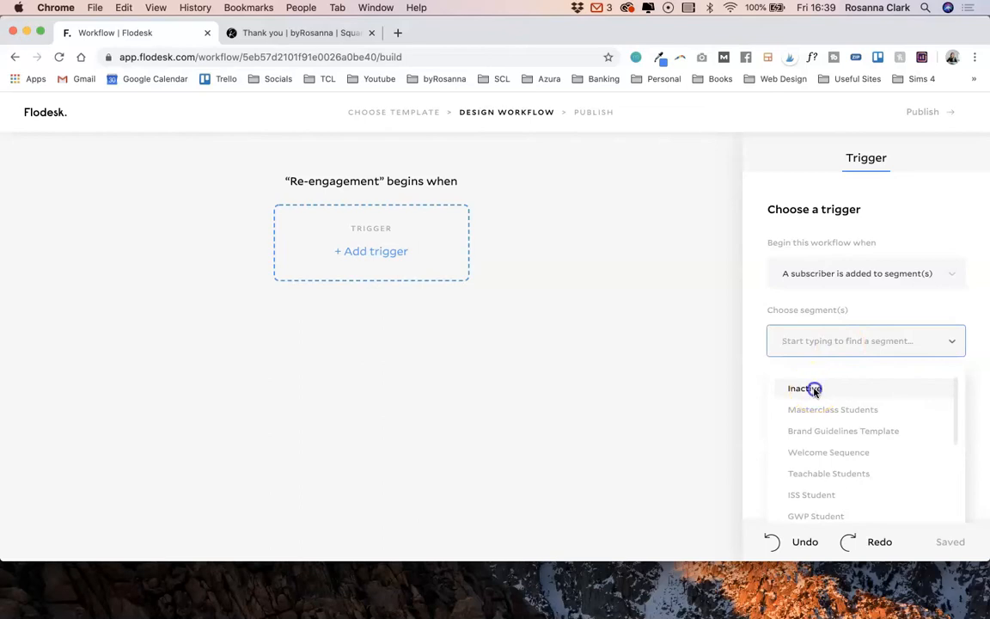
left_click(647, 313)
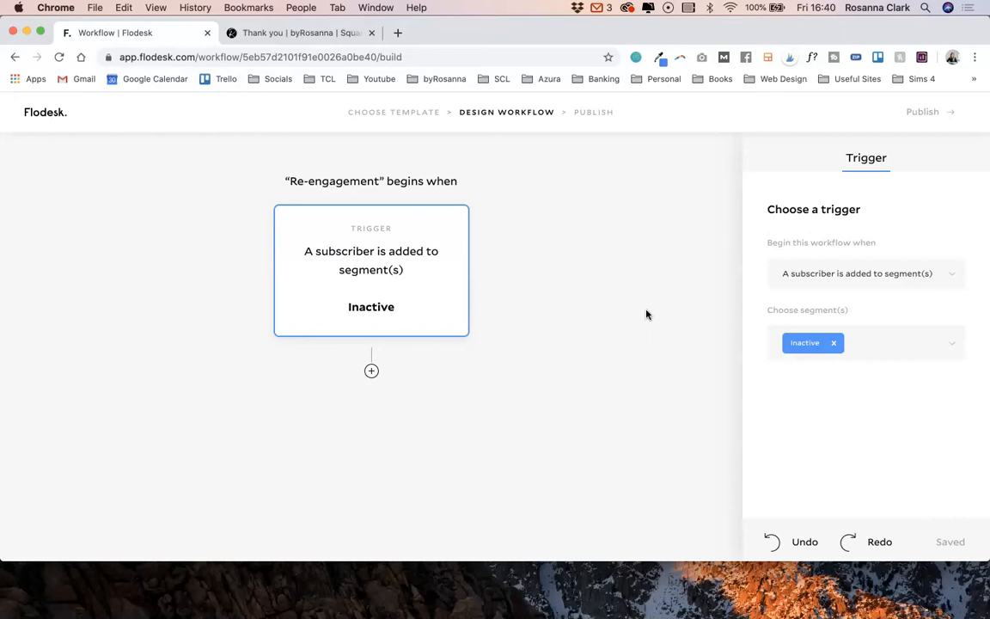
- Add an email step directly below the workflow's trigger
left_click(372, 372)
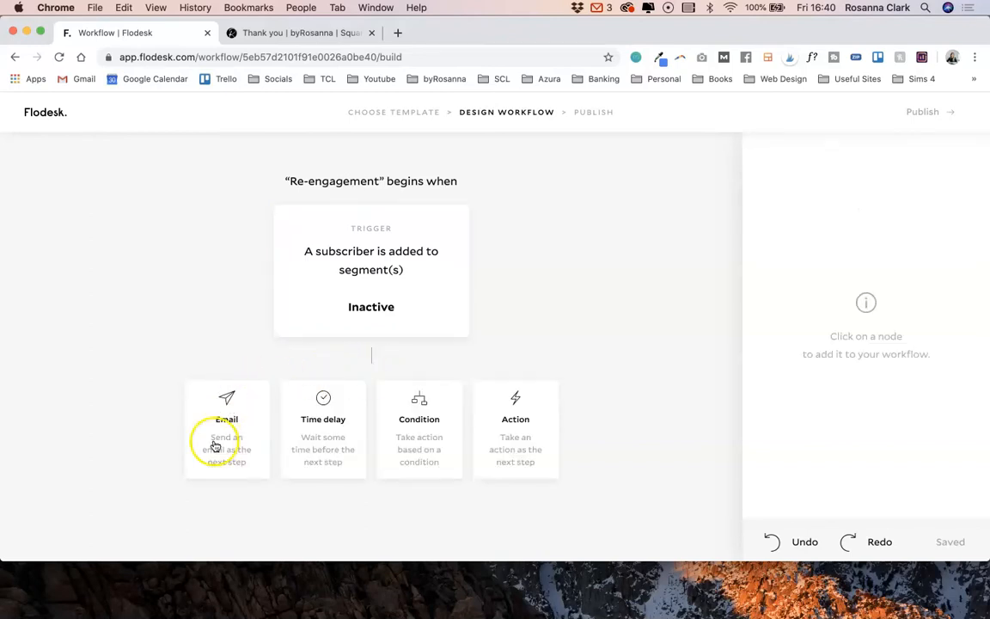
left_click(215, 445)
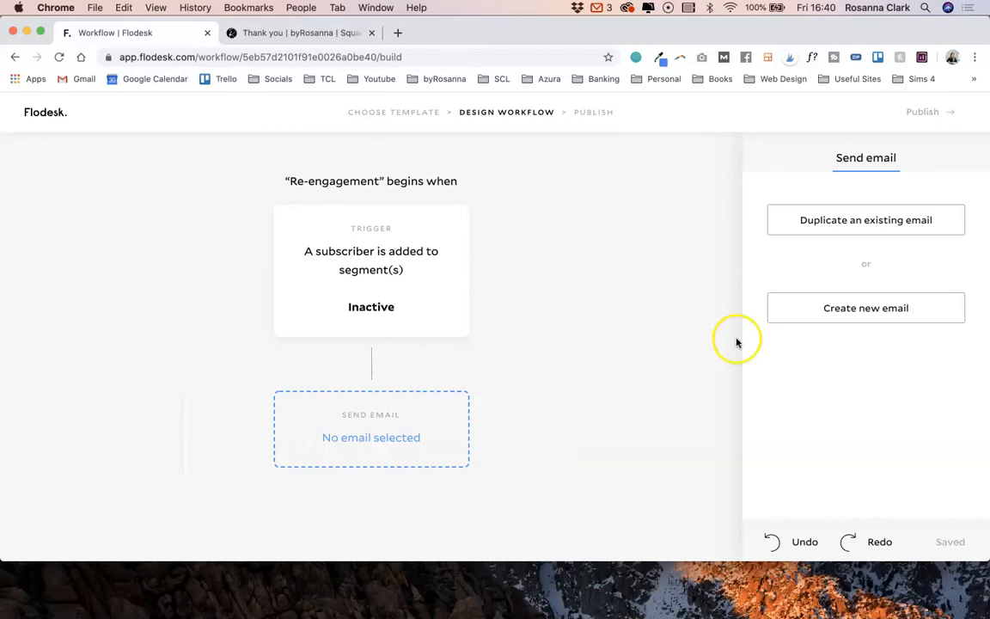
left_click(886, 228)
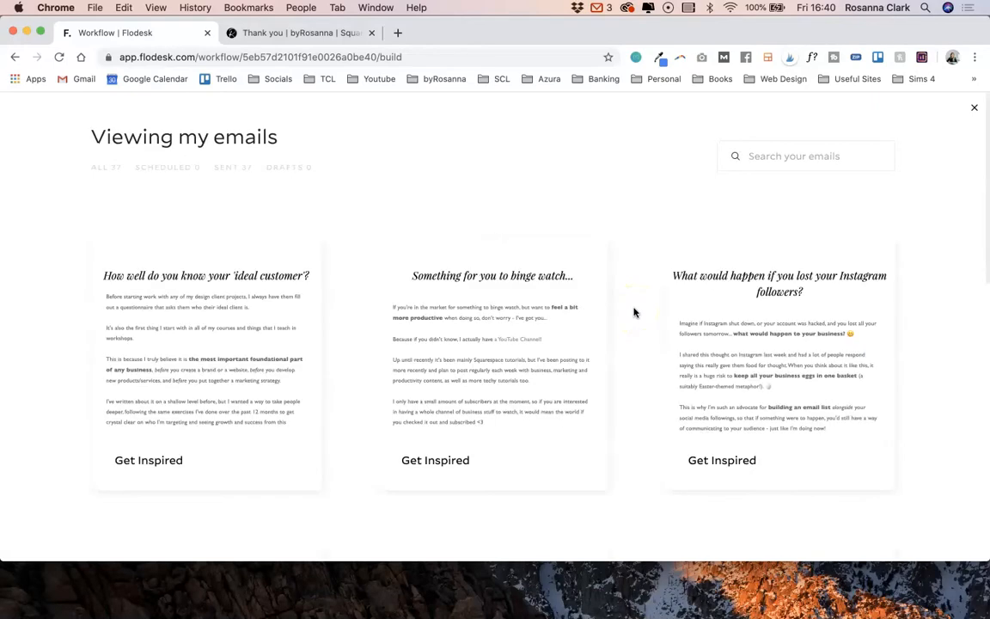
scroll(481, 403, "down", 3)
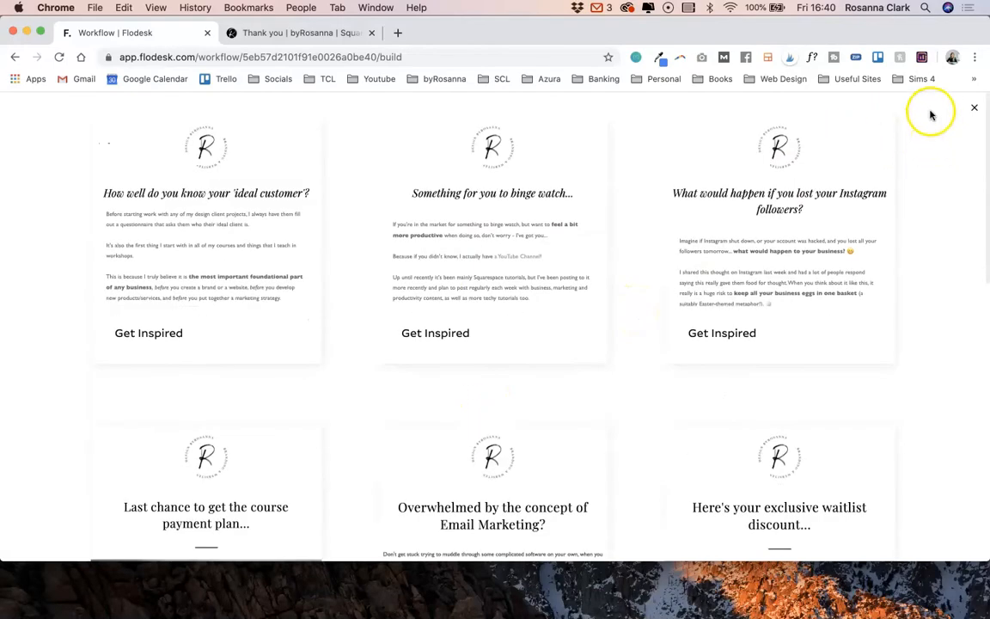
left_click(974, 107)
- Create a new email for this step from the favourite template "30 Day Challenge" and open it for customising
left_click(866, 307)
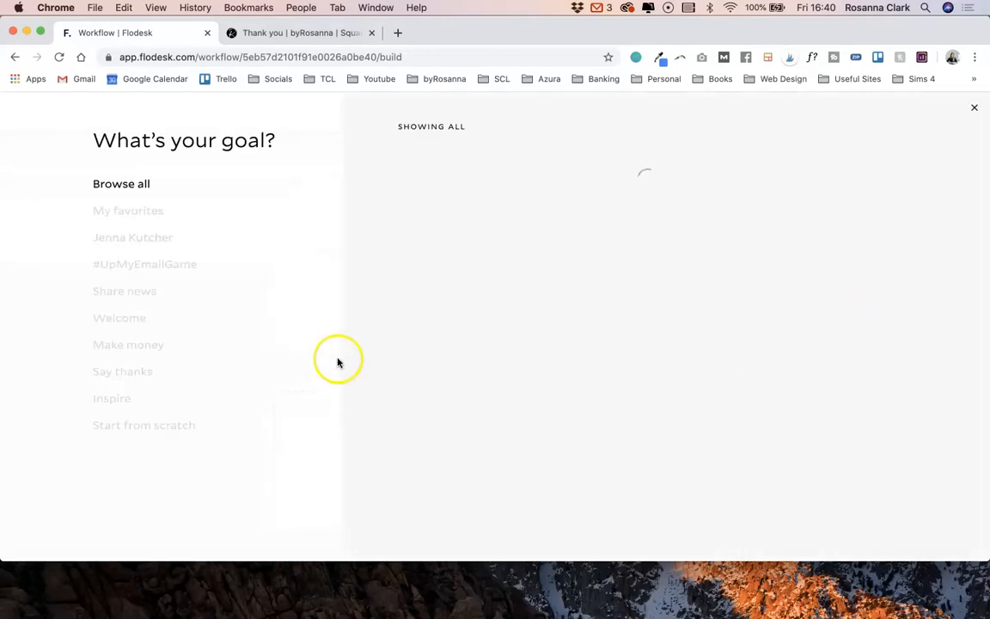
left_click(135, 212)
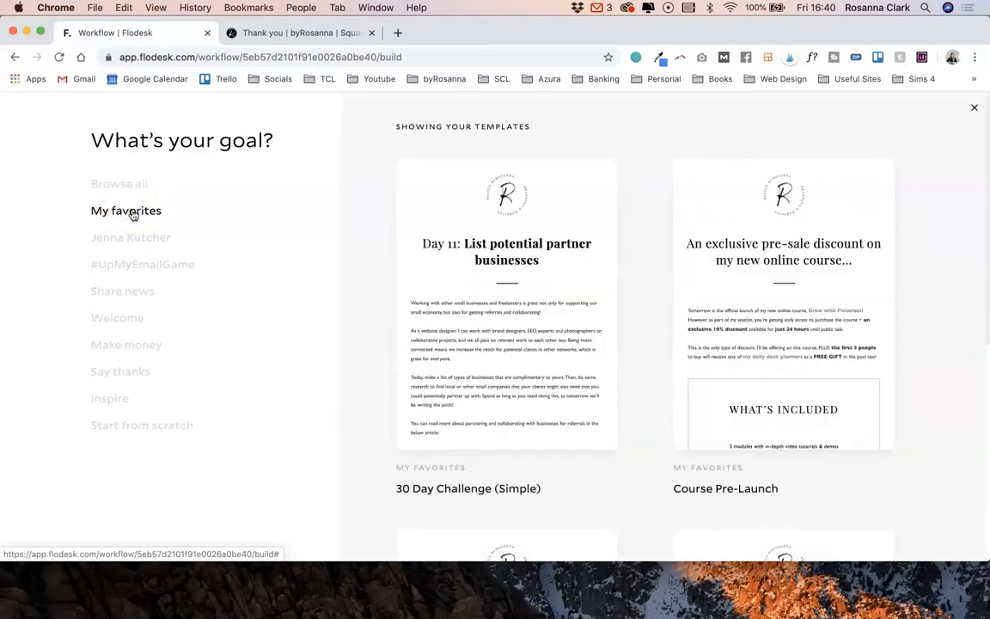
scroll(384, 335, "down", 5)
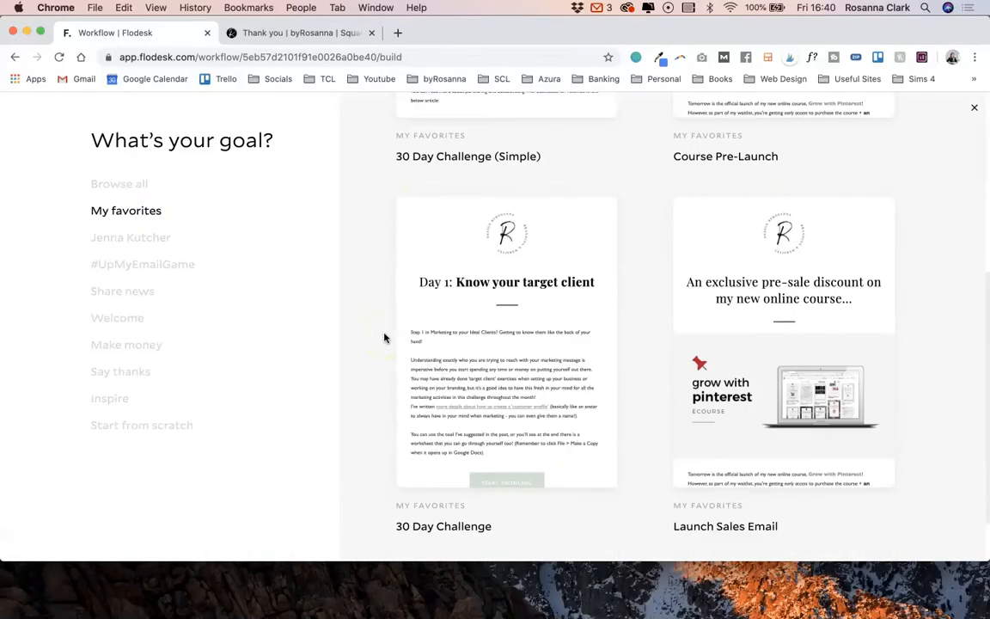
scroll(384, 338, "down", 1)
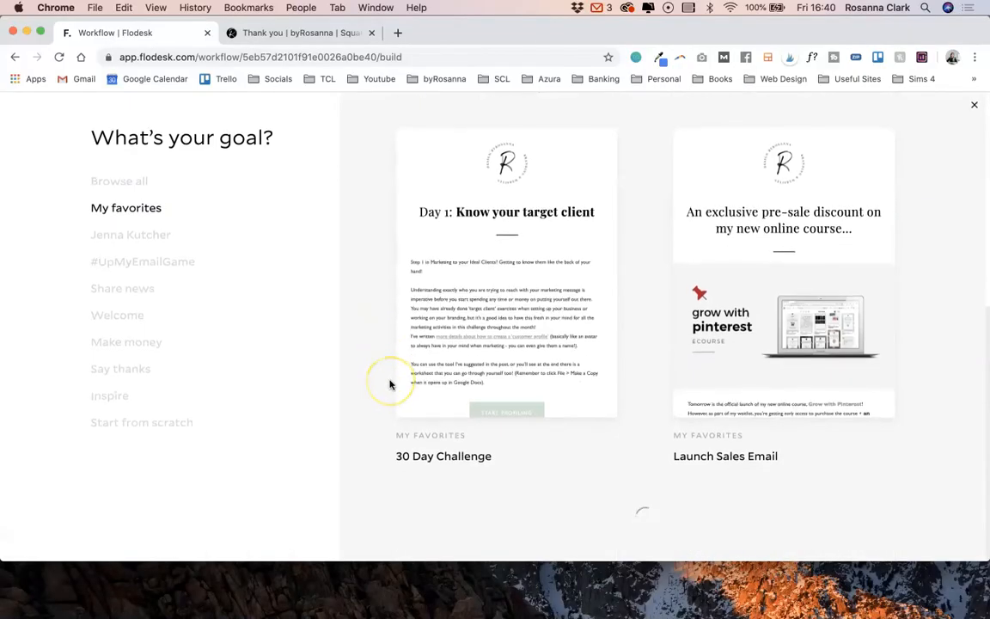
mouse_move(512, 293)
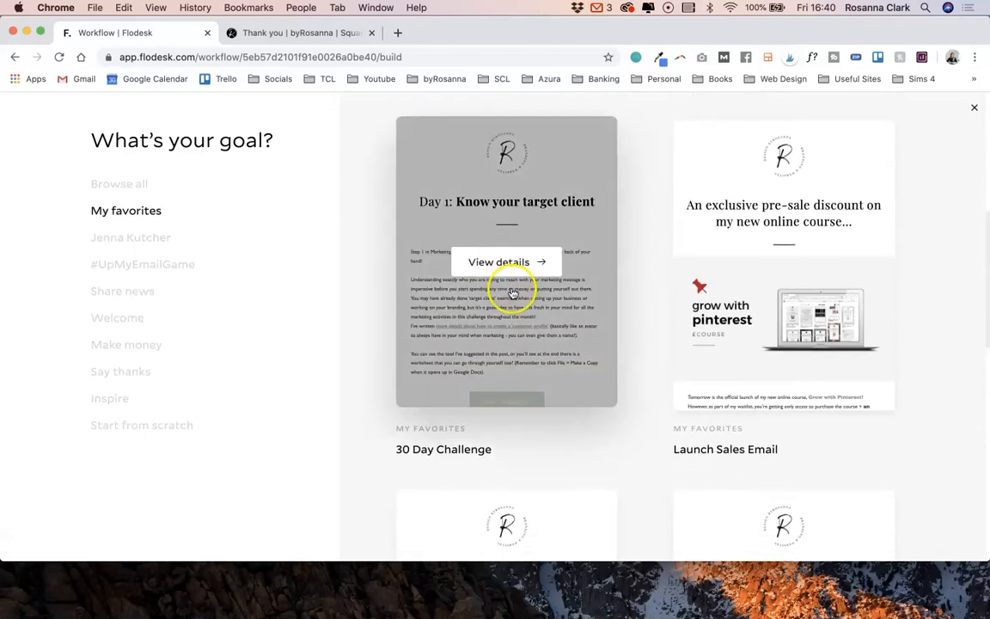
left_click(515, 263)
left_click(633, 417)
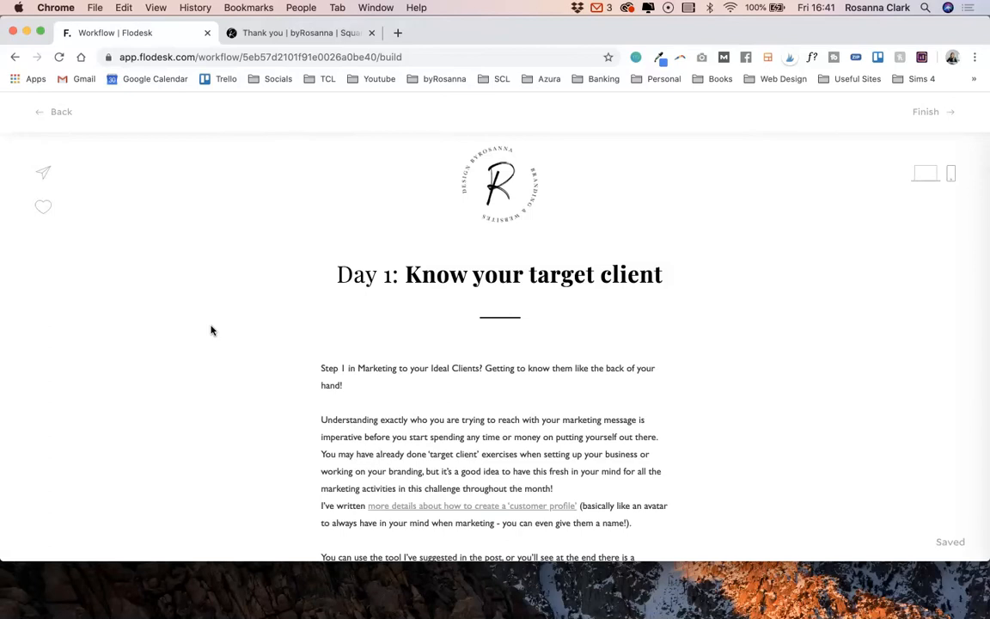
- Replace the email's heading with "Just checking you're still happy to receive my emails?" followed by a smiling-face emoji
left_click(413, 435)
scroll(516, 421, "down", 2)
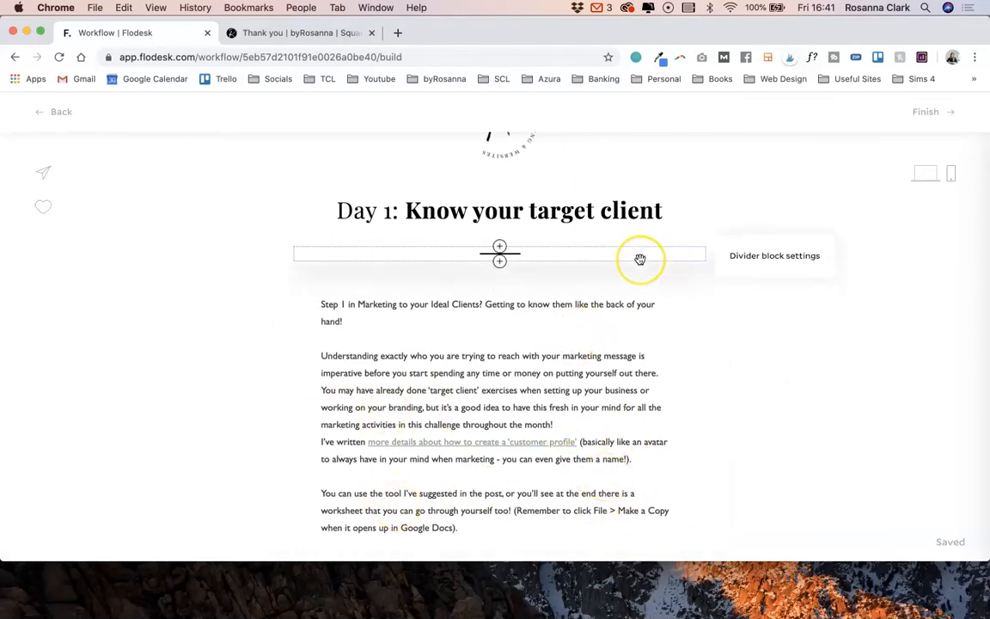
scroll(640, 258, "up", 3)
scroll(640, 260, "down", 5)
scroll(640, 260, "up", 3)
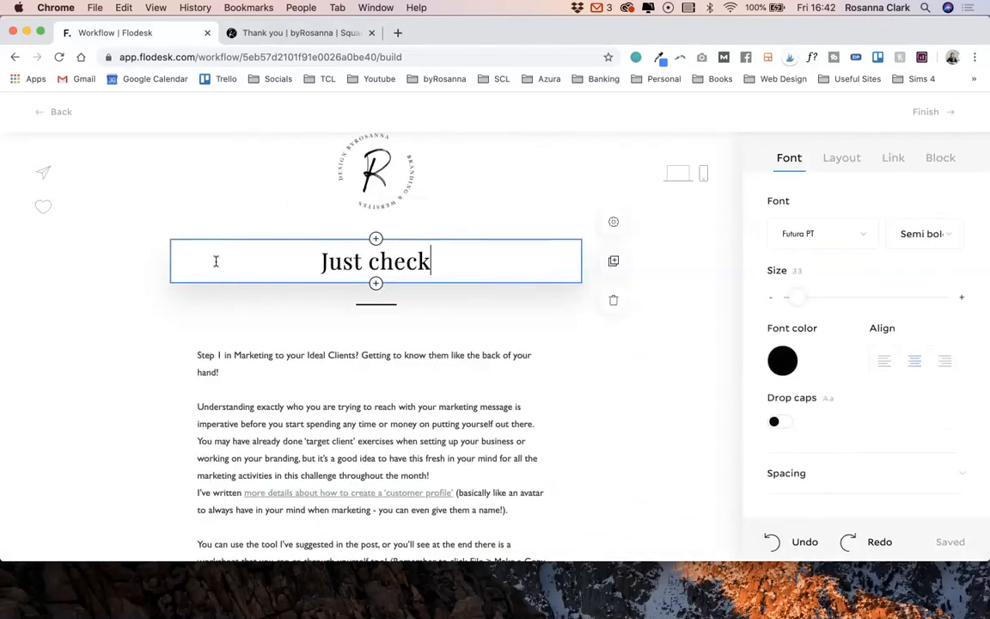
type("ing you're still happy to receive my emails?")
key("ctrl+super+space")
left_click(467, 330)
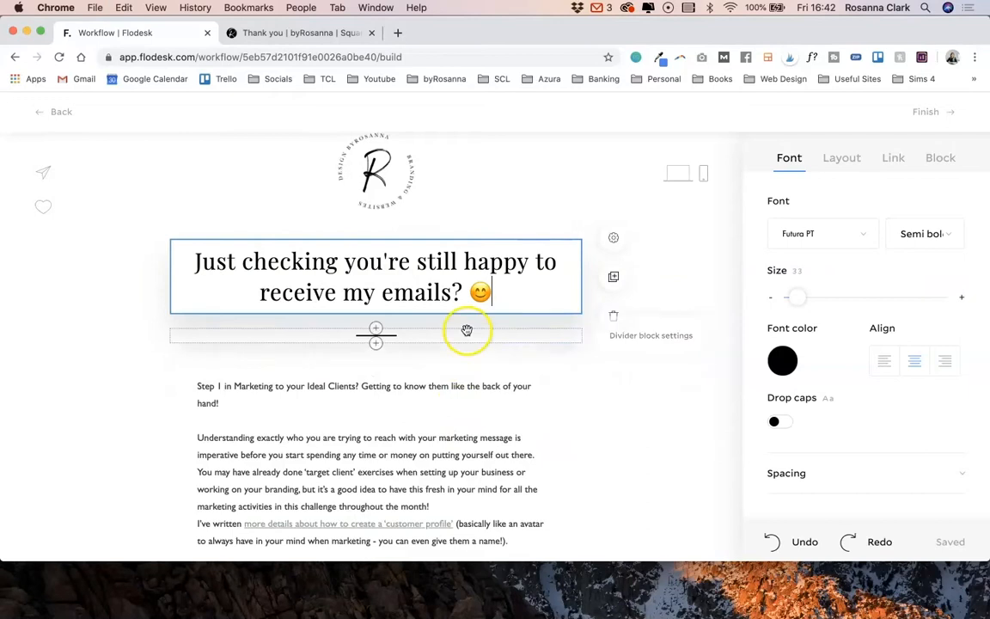
left_click_drag(494, 292, 196, 218)
left_click(376, 292)
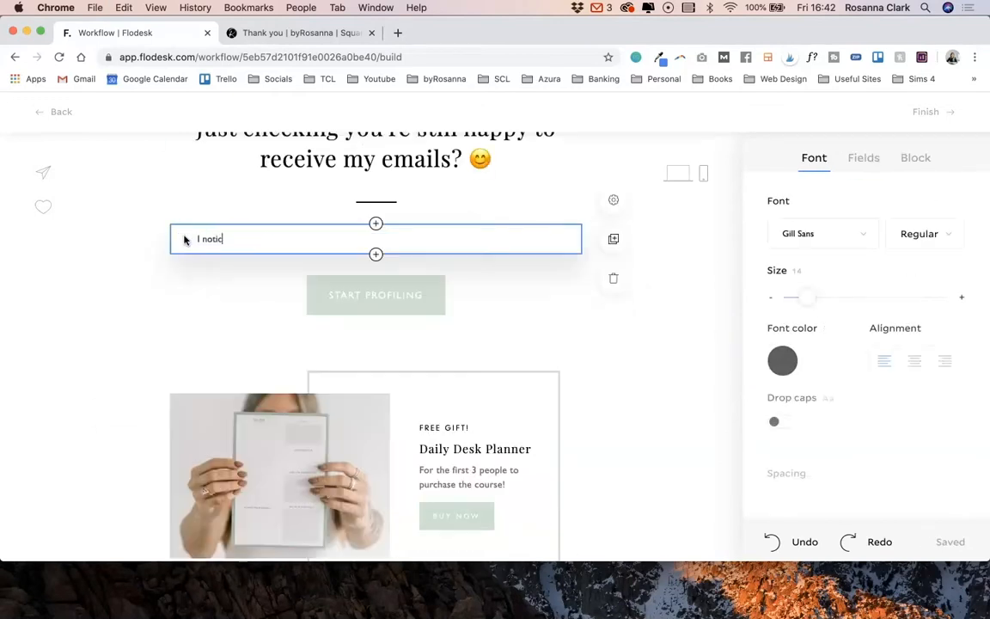
- Replace the body text with "I noticed you haven't opened any emails from me in a while, so wanted to check if everything is okay?"
type("ced you haven't opened any emails from me in a while, so wanted to check")
scroll(183, 241, "up", 2)
type("if everything is okay? I don't want to keep pestering you, so")
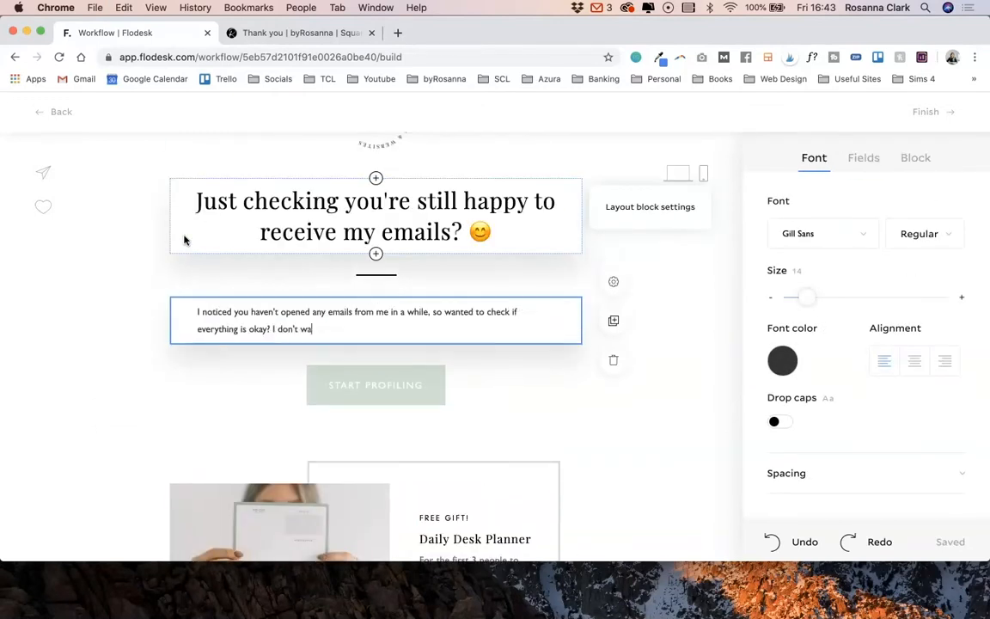
- Make a separate paragraph reading "I really don't want to keep pestering you, so if I haven't heard from you a week after sending this one"
left_click(273, 329)
key("Return")
key("Return")
left_click(202, 365)
type("really")
scroll(566, 378, "down", 3)
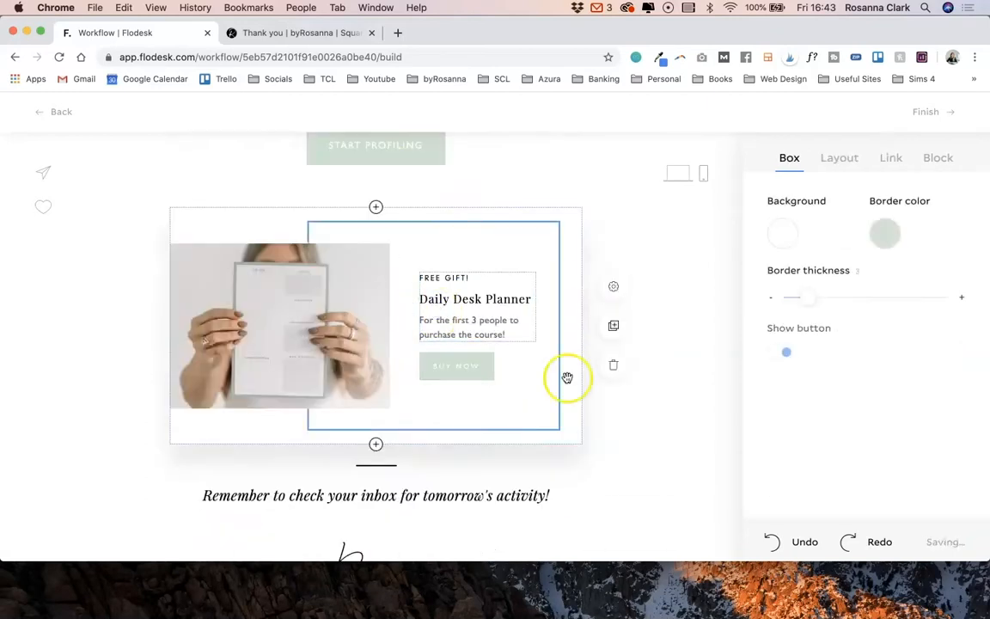
scroll(398, 414, "up", 4)
left_click(397, 415)
type("if I haven't heard from you a week after sending this one, I'll remove you from my list. If you")
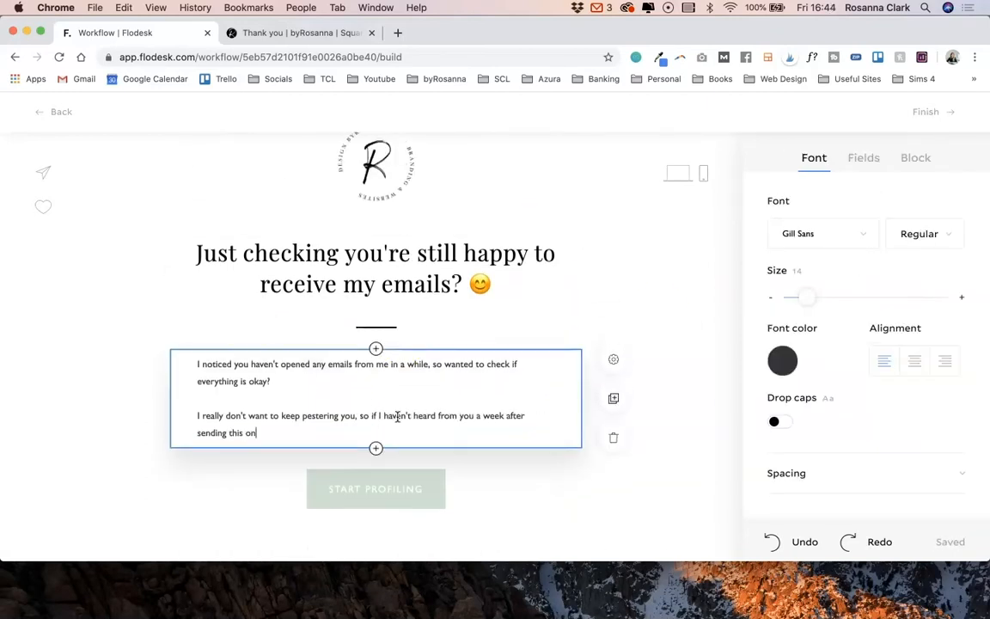
- Rewrite the end of the second paragraph as "I'll remove you so you stop receiving messages from me."
key("BackSpace")
key("BackSpace")
key("BackSpace")
key("BackSpace")
key("BackSpace")
key("BackSpace")
key("BackSpace")
key("BackSpace")
key("BackSpace")
key("BackSpace")
key("BackSpace")
key("BackSpace")
key("BackSpace")
key("BackSpace")
key("BackSpace")
key("BackSpace")
key("BackSpace")
key("BackSpace")
key("BackSpace")
key("BackSpace")
type("so you stop receiving messages from me.")
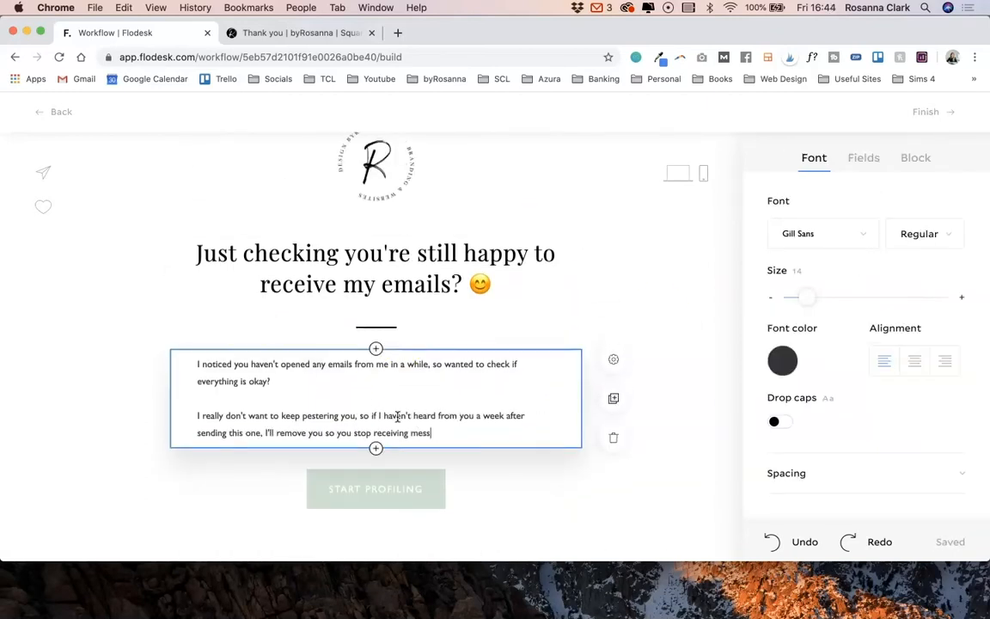
- Add a paragraph: "However, if you DO want to continue receiving business, marketing and design tips & resources from me, just click the button below"
key("Return")
key("Return")
type("However, if you DO want to continue receiving business, marketing and design tips & resources from me, just click the button below ")
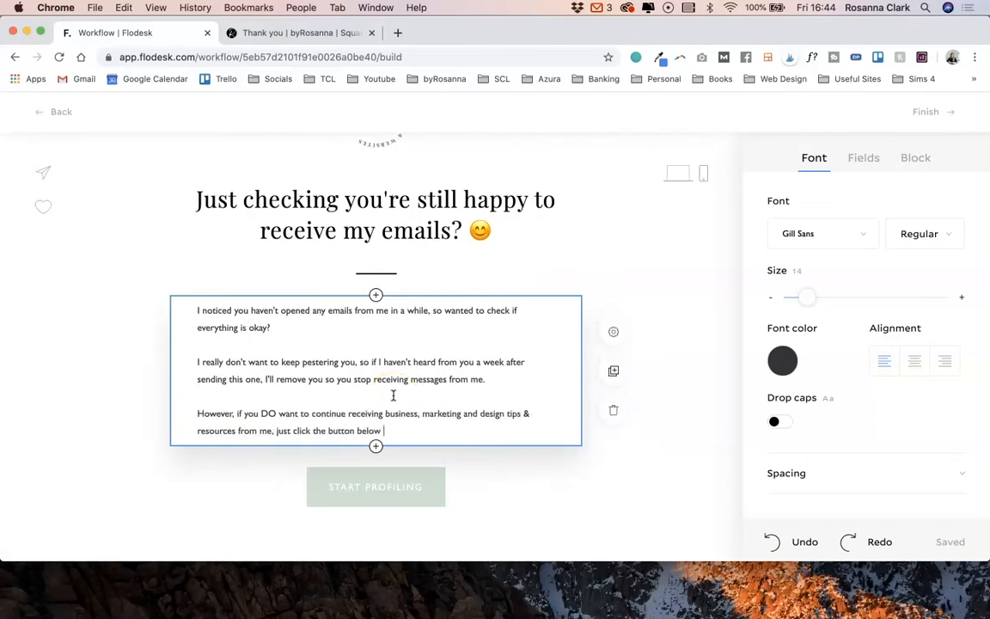
- Complete the last paragraph with "and I'll make sure you stay on the list!" and merge the first two paragraphs into one
type("and I'll make sure you stay in")
key("BackSpace")
key("BackSpace")
type("on the list!")
left_click(198, 362)
key("BackSpace")
key("BackSpace")
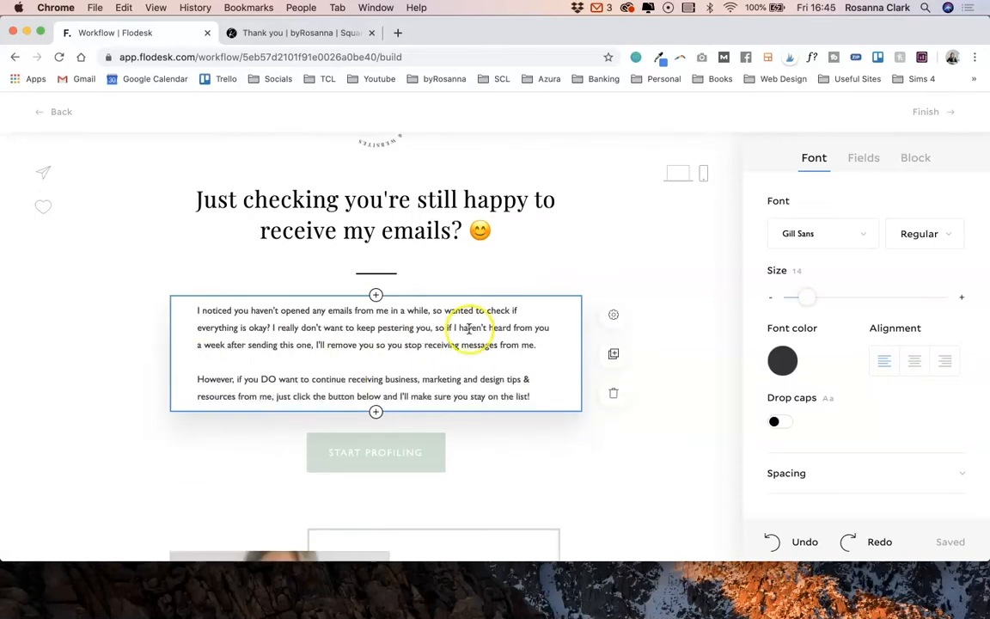
- Bold the text from "if you DO want" through "resources from me", and make "click the button below" bold and underlined
left_click_drag(238, 368, 273, 385)
left_click(307, 336)
left_click_drag(375, 385, 464, 385)
left_click(344, 354)
left_click(398, 354)
- Change the button's fill to a darker sage green and its label to "KEEP ME ON THE LIST!"
left_click(471, 467)
left_click(782, 332)
left_click(857, 258)
left_click_drag(424, 468, 330, 468)
type("STAY ON THE LIST!")
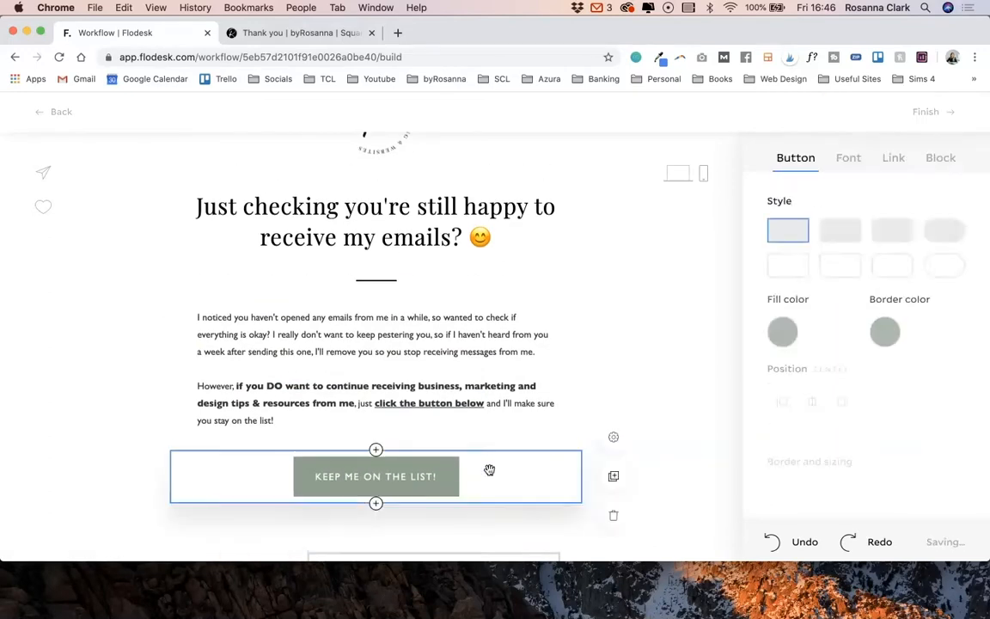
- Delete the Daily Desk Planner gift block and the "Remember to check your inbox for tomorrow's activity!" text below the button
scroll(489, 469, "down", 5)
left_click(612, 404)
scroll(481, 358, "up", 5)
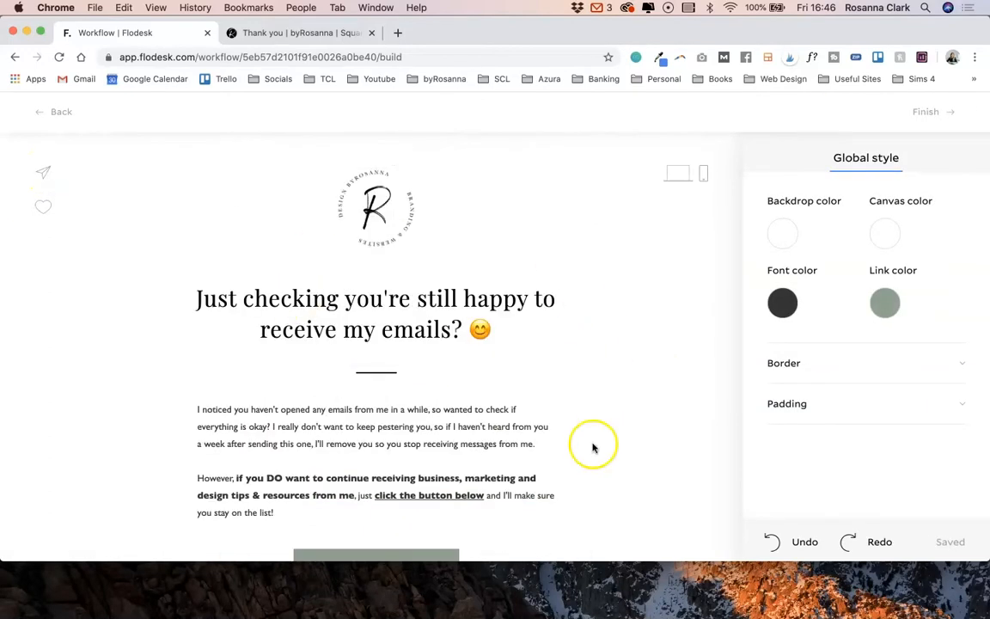
- Review the email's heading, body wording and call-to-action button
scroll(425, 313, "down", 3)
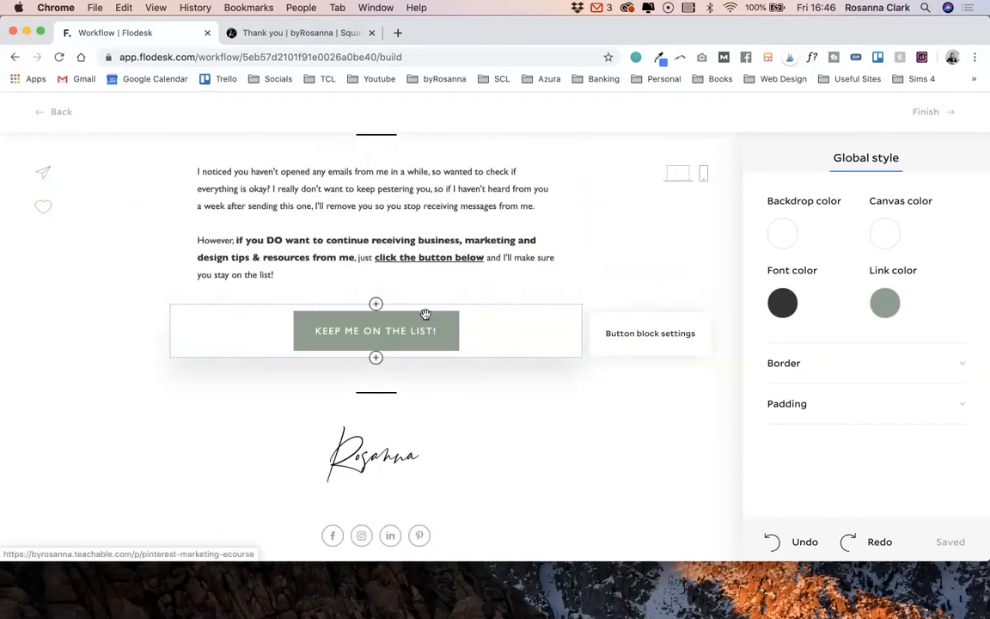
scroll(425, 314, "up", 2)
scroll(426, 314, "up", 1)
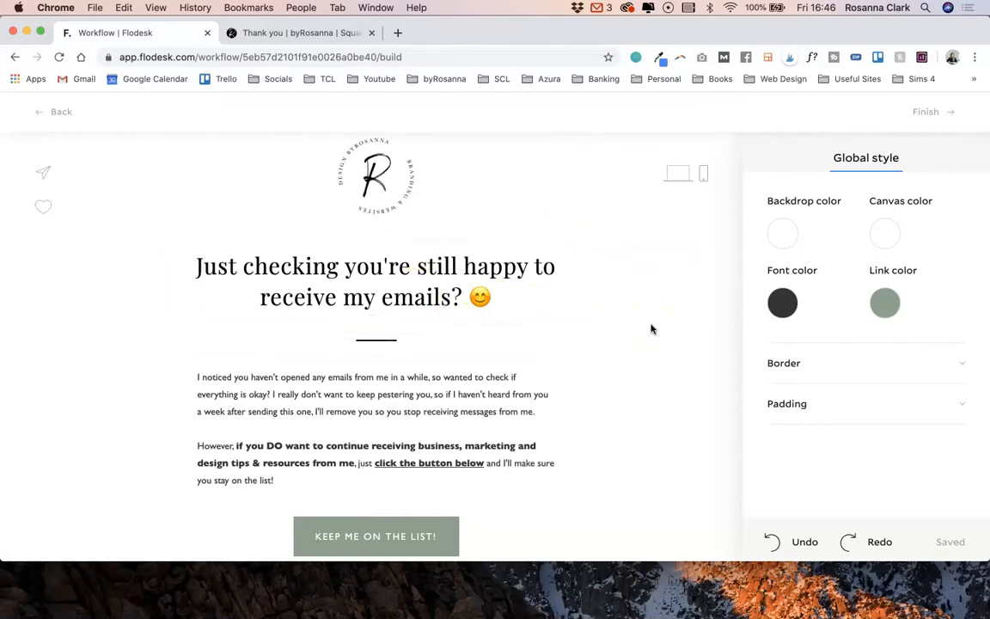
scroll(471, 342, "down", 1)
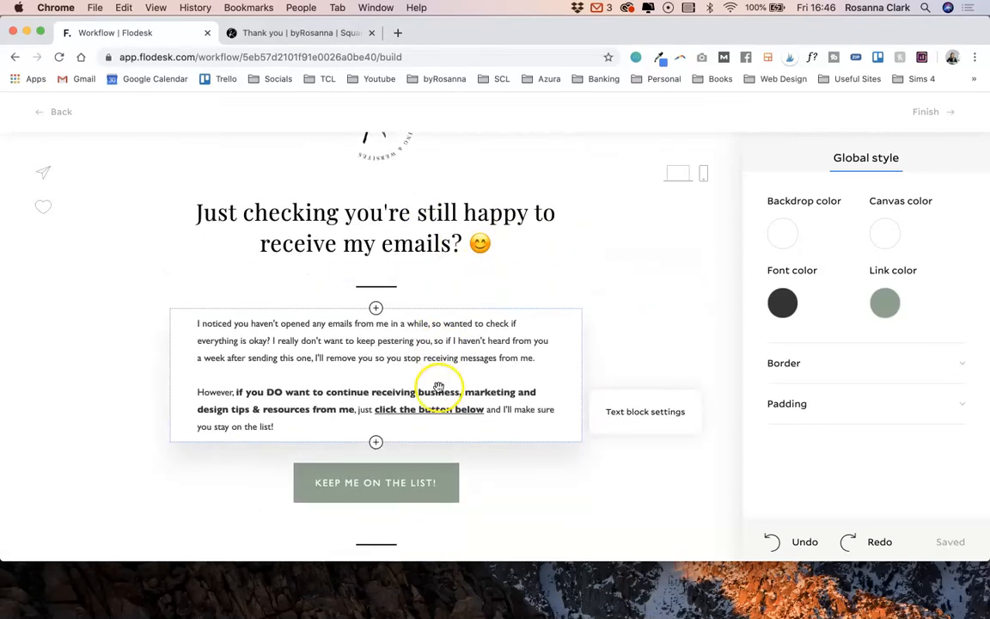
scroll(378, 361, "up", 1)
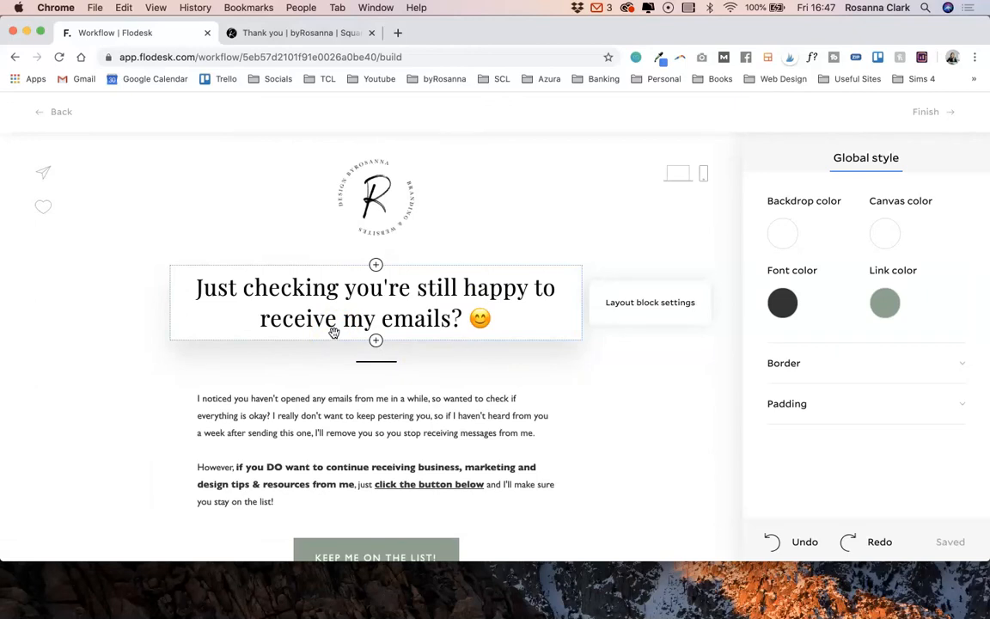
scroll(333, 332, "up", 1)
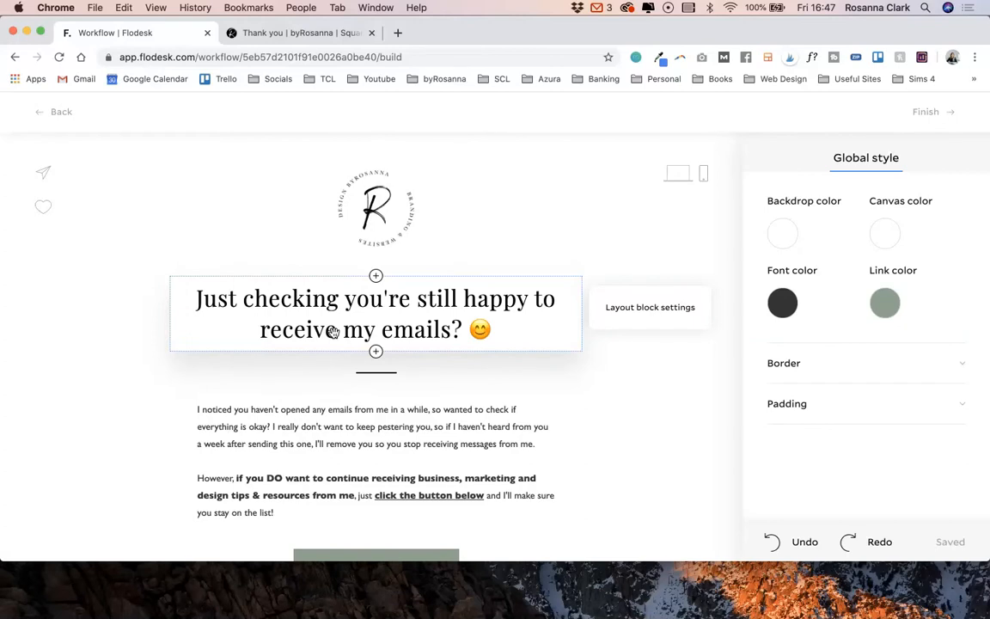
scroll(334, 333, "down", 2)
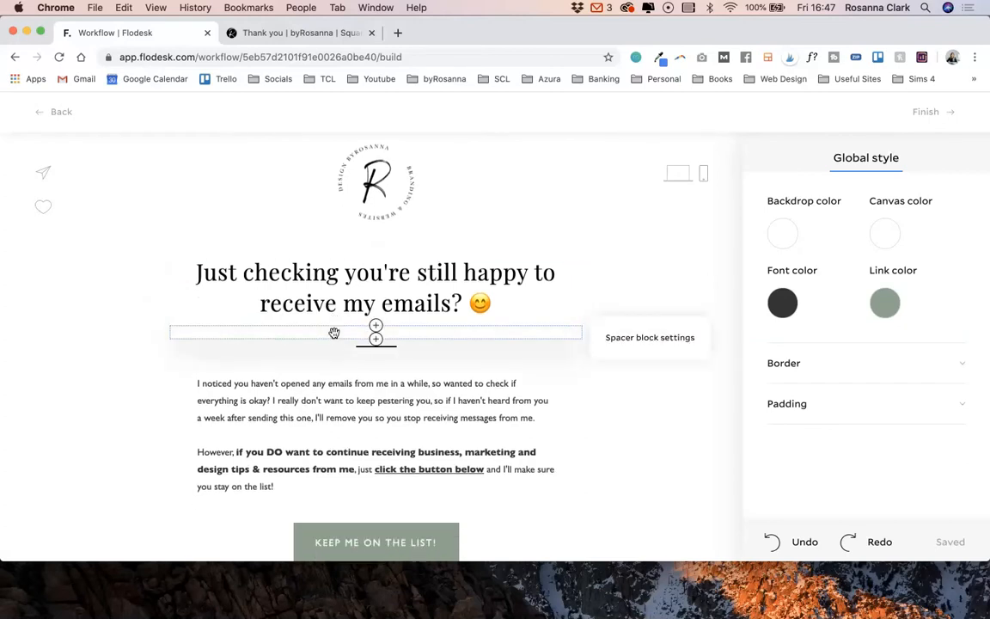
scroll(333, 332, "up", 2)
scroll(334, 332, "down", 5)
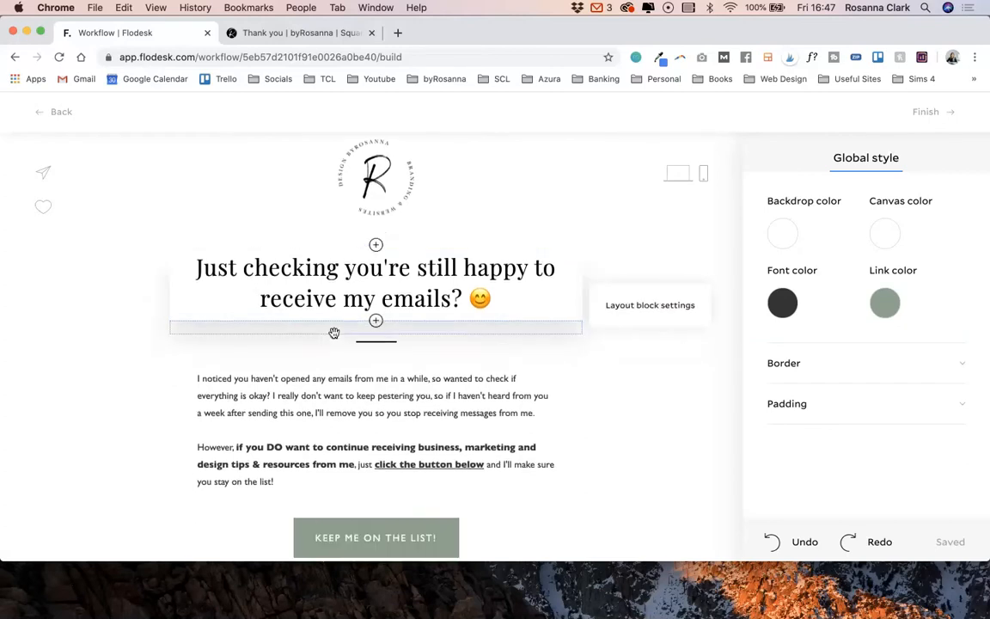
left_click(265, 356)
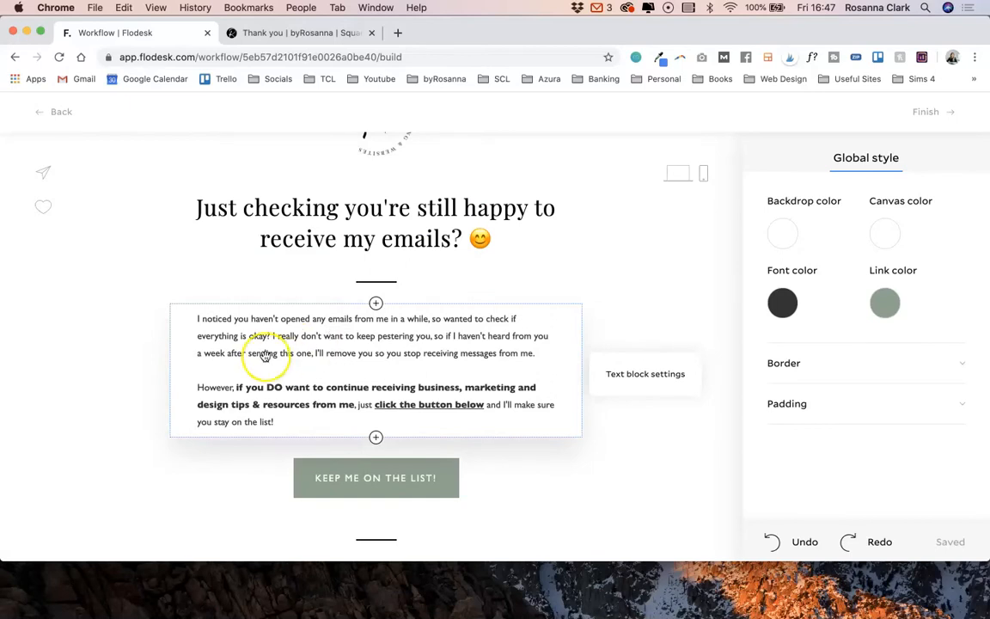
scroll(266, 355, "down", 2)
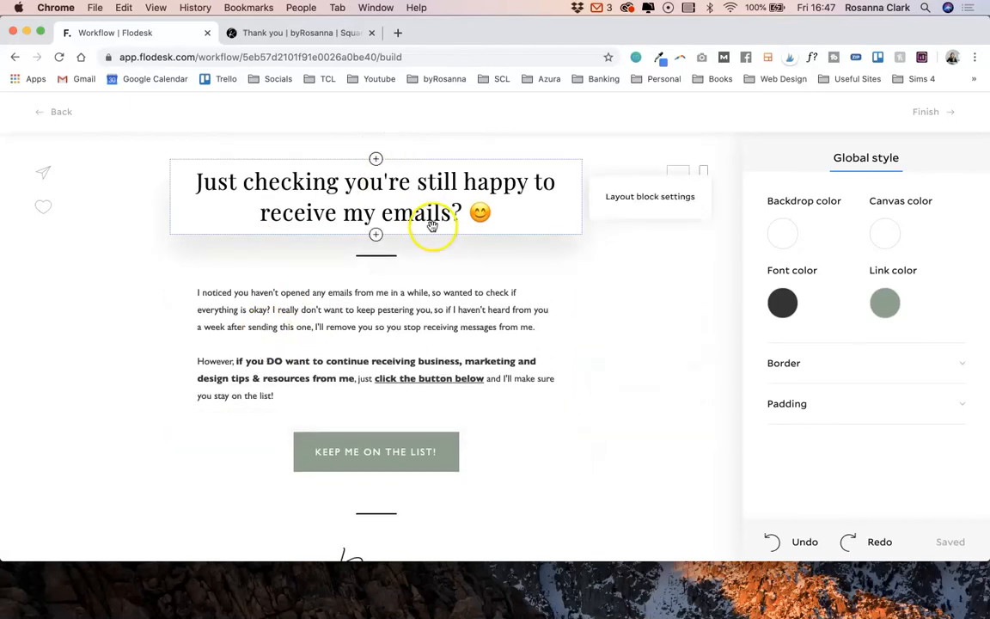
scroll(347, 346, "down", 1)
scroll(326, 342, "up", 2)
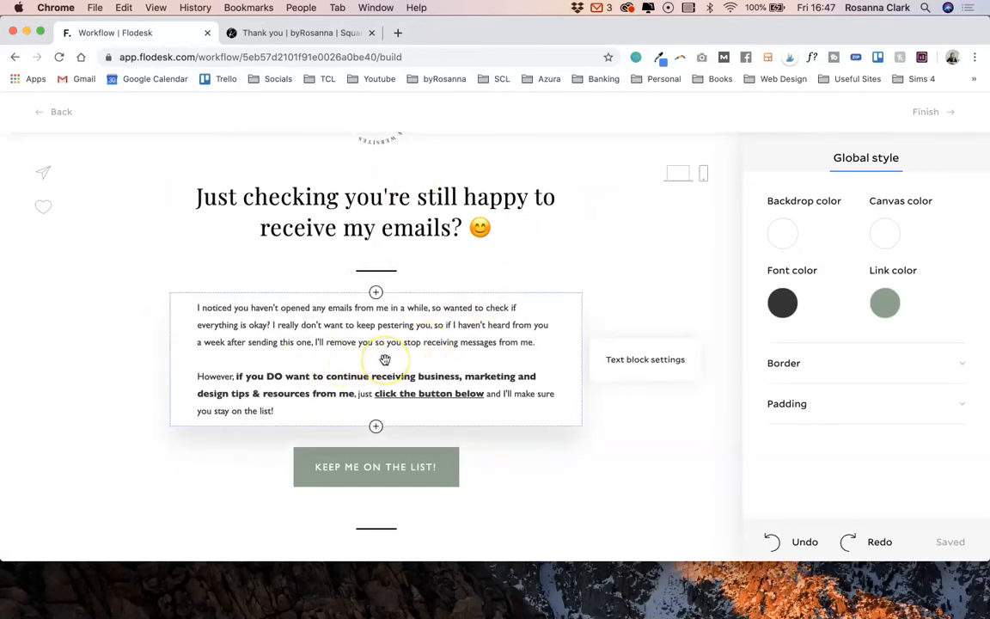
scroll(385, 360, "down", 1)
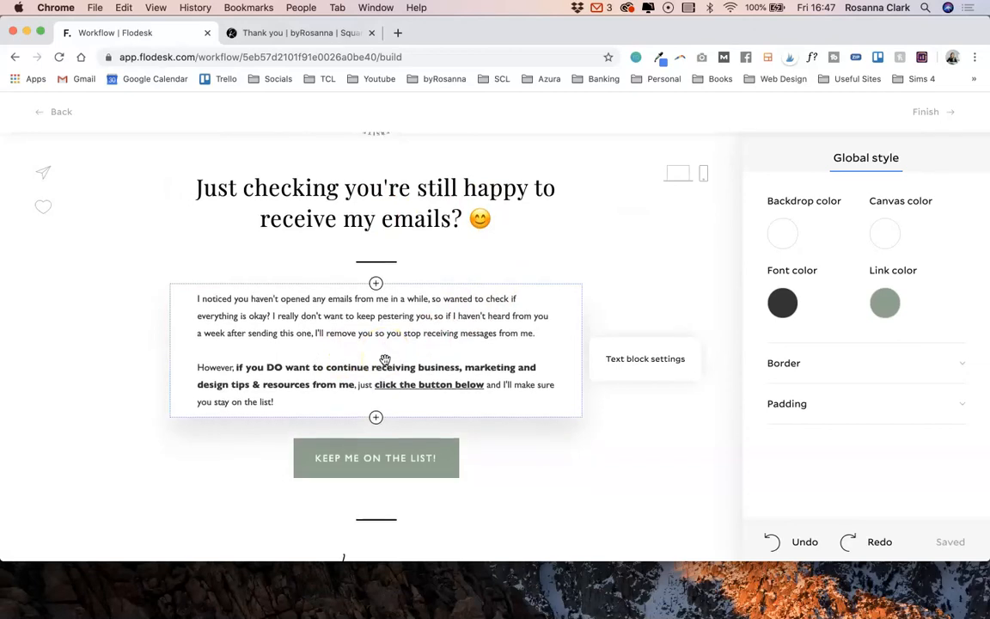
scroll(385, 360, "up", 1)
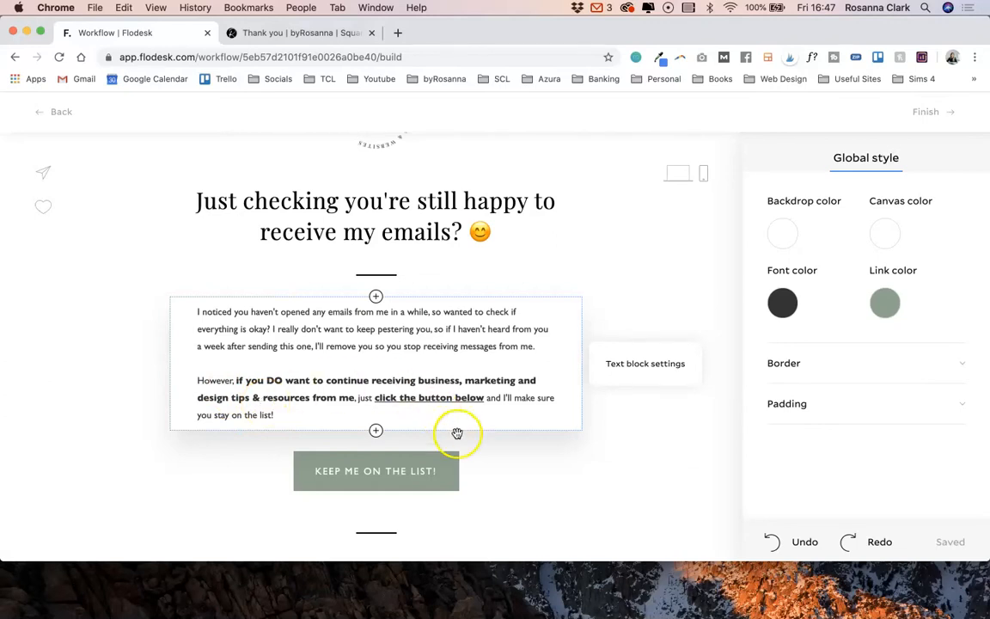
scroll(508, 482, "down", 1)
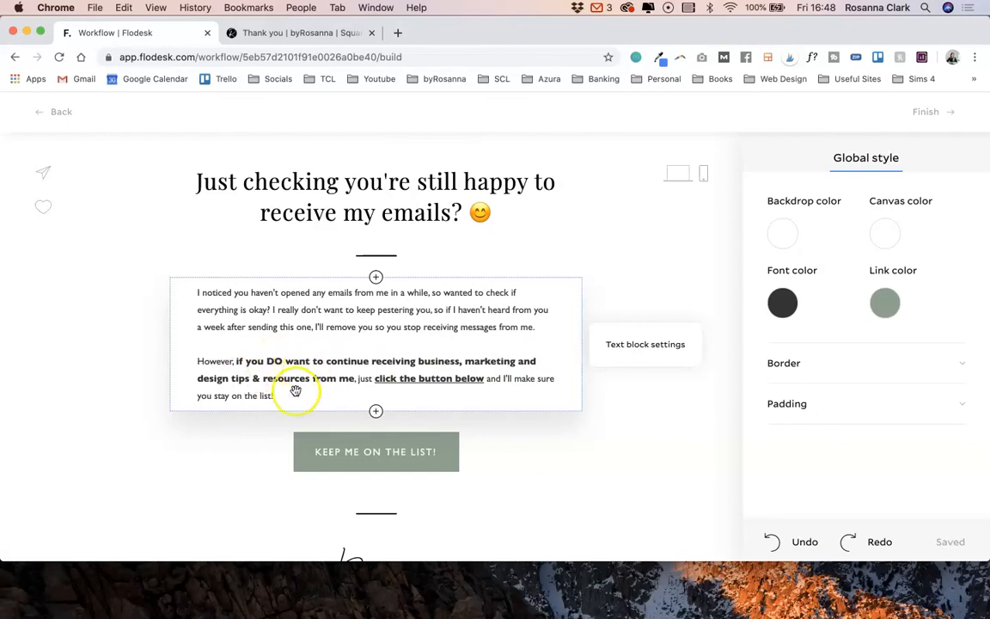
scroll(320, 391, "down", 1)
scroll(320, 391, "up", 2)
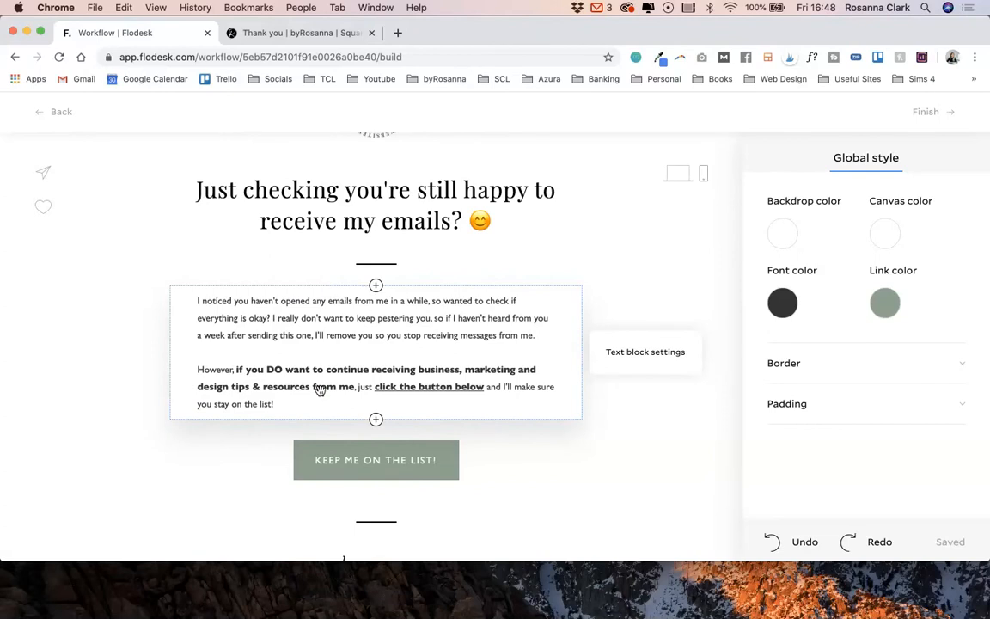
scroll(320, 391, "up", 2)
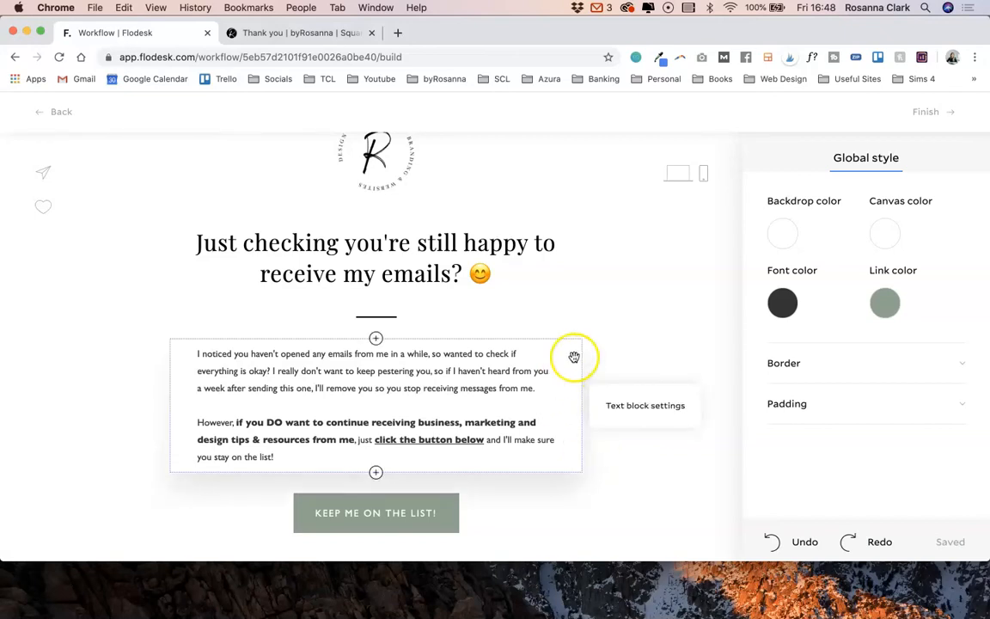
scroll(620, 350, "down", 2)
scroll(620, 350, "up", 1)
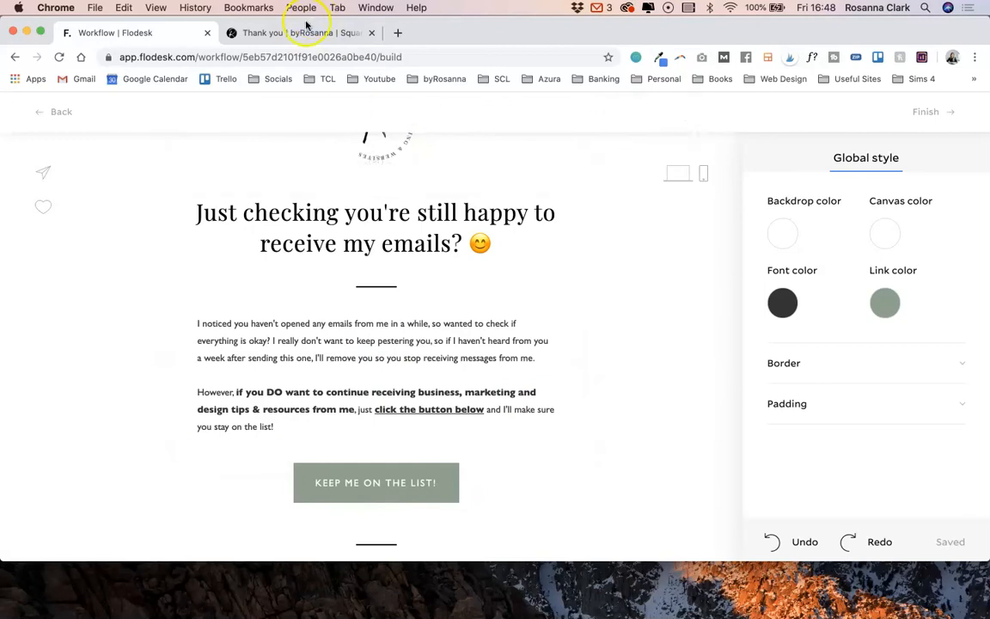
- Copy the thank-you page's address, byrosanna.co.uk/thank-you-reactivate, and make it the "KEEP ME ON THE LIST!" button's link, replacing the Pinterest course address
left_click(277, 33)
left_click(255, 57)
key("super+c")
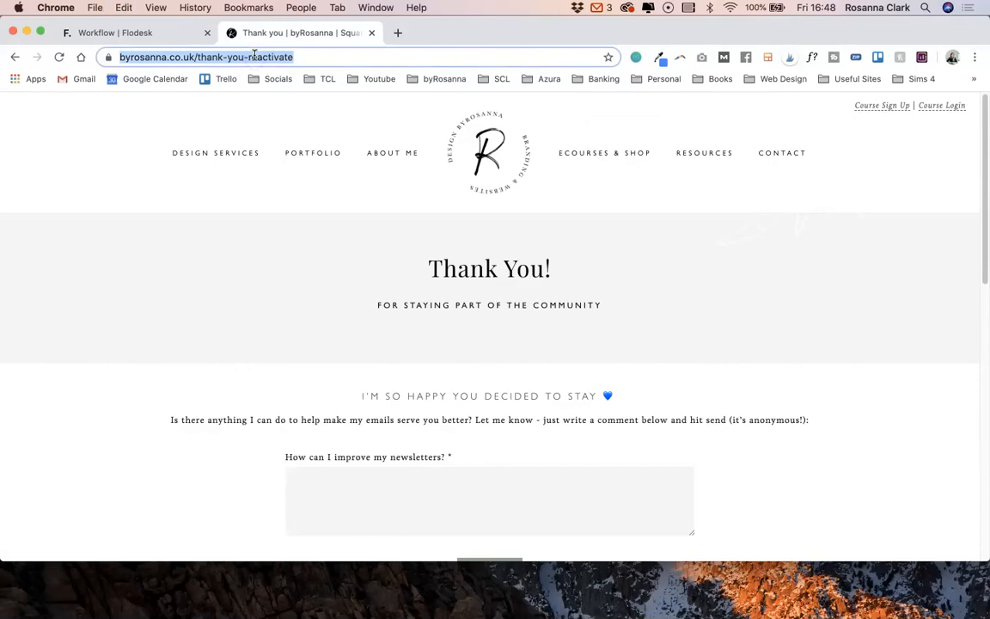
left_click(157, 35)
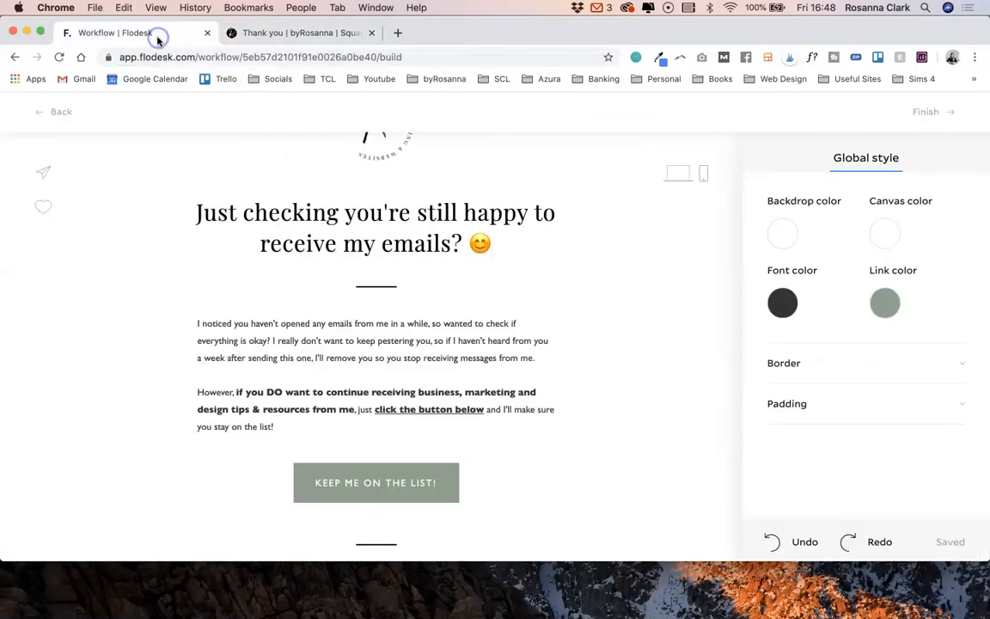
left_click(469, 459)
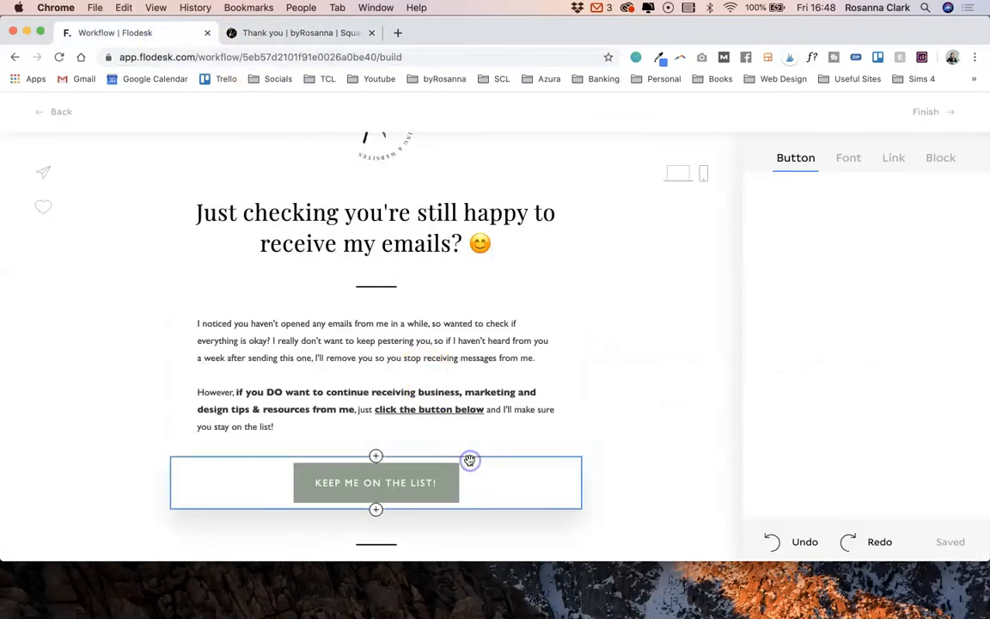
left_click(894, 157)
left_click_drag(942, 329, 789, 299)
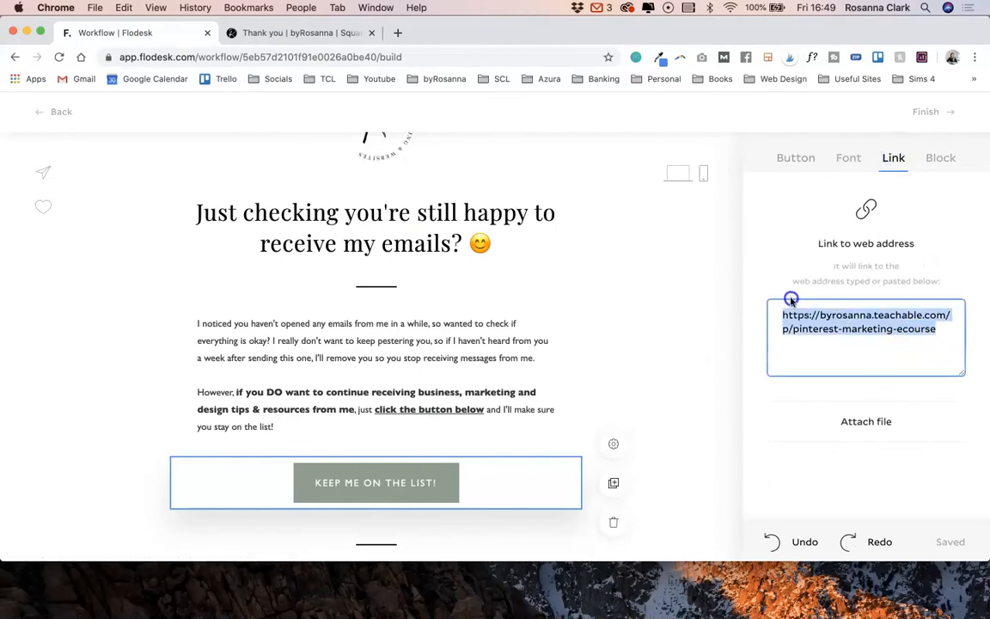
key("super+v")
left_click(704, 335)
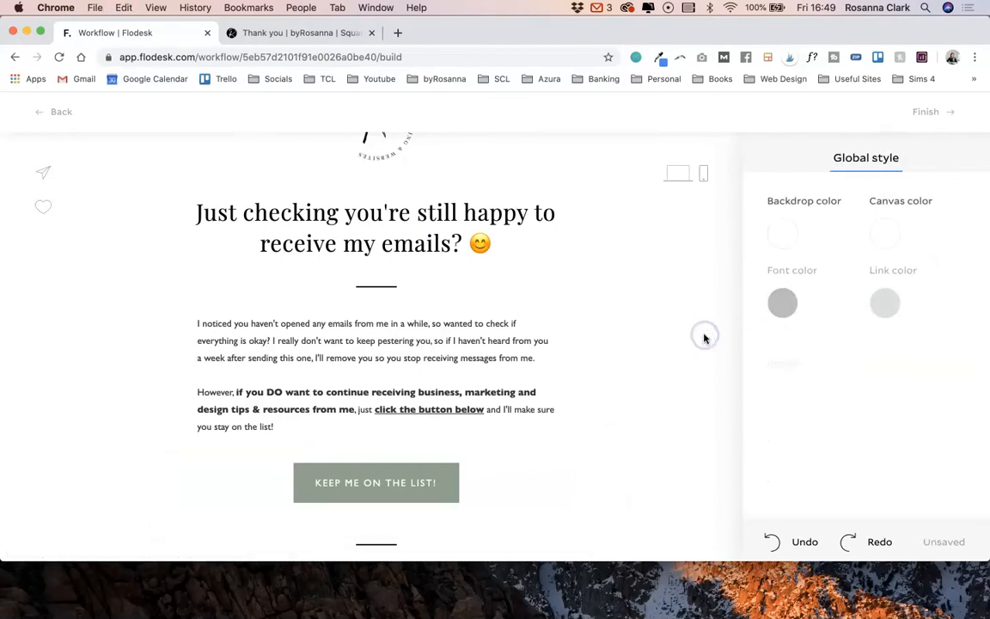
- Finish editing the email design and return to the Re-engagement workflow
scroll(703, 336, "down", 4)
scroll(714, 331, "up", 5)
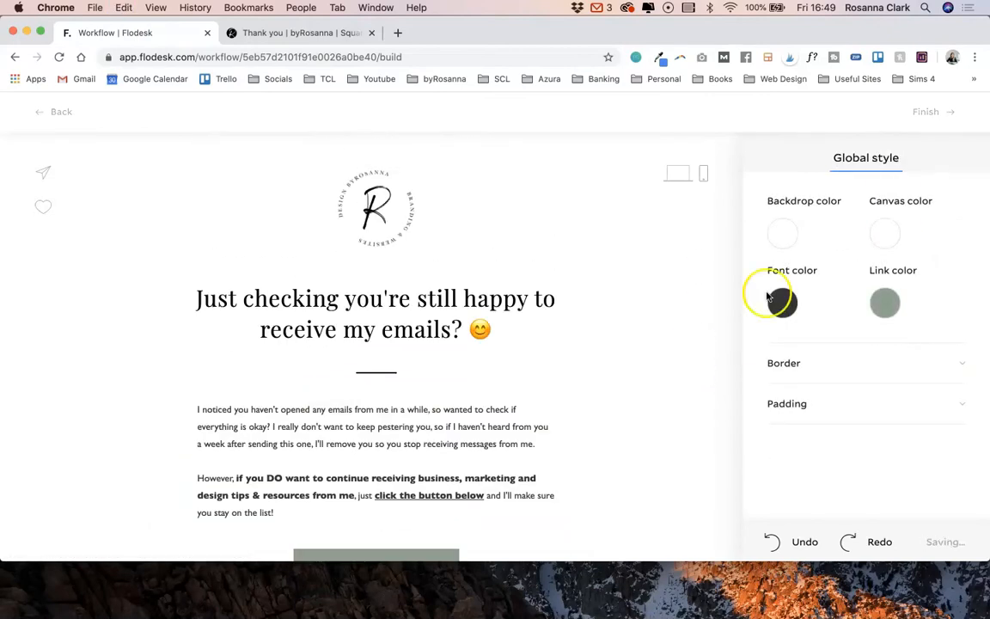
left_click(926, 110)
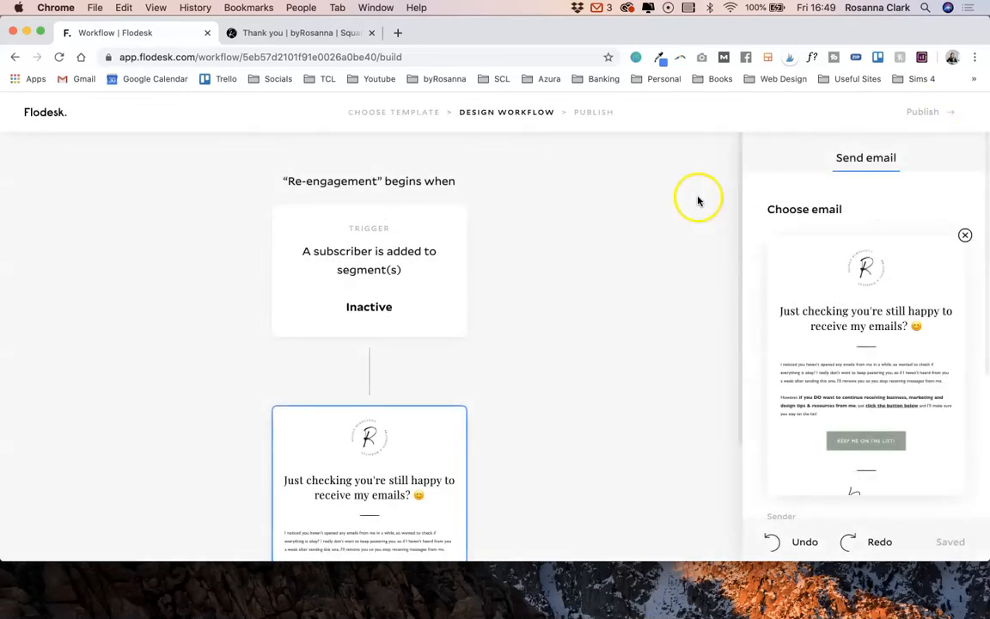
- Replace the email's subject line with "I haven't heard from you in a while..."
scroll(821, 347, "down", 2)
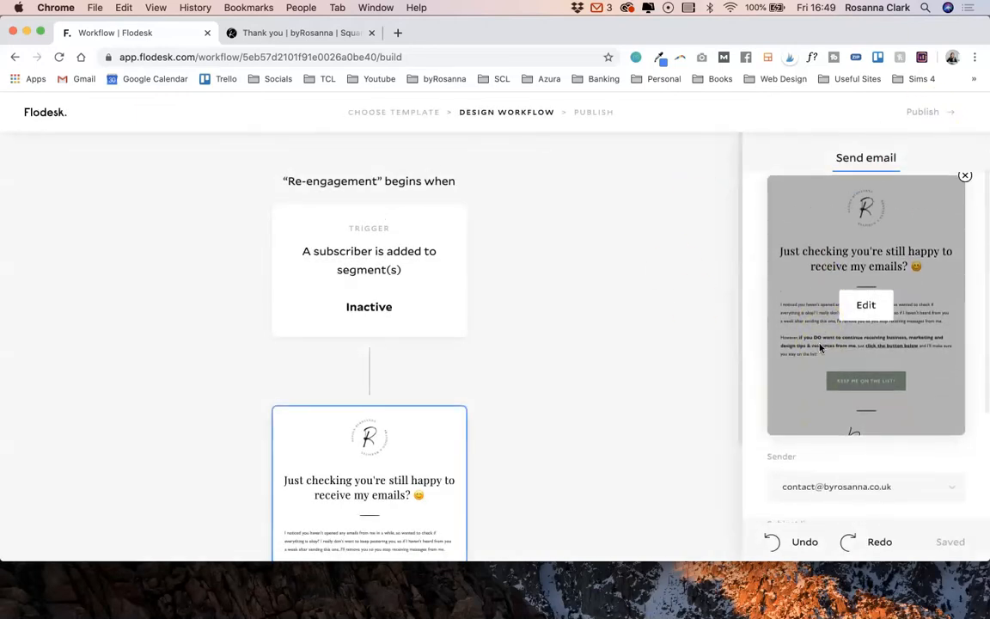
scroll(820, 348, "down", 4)
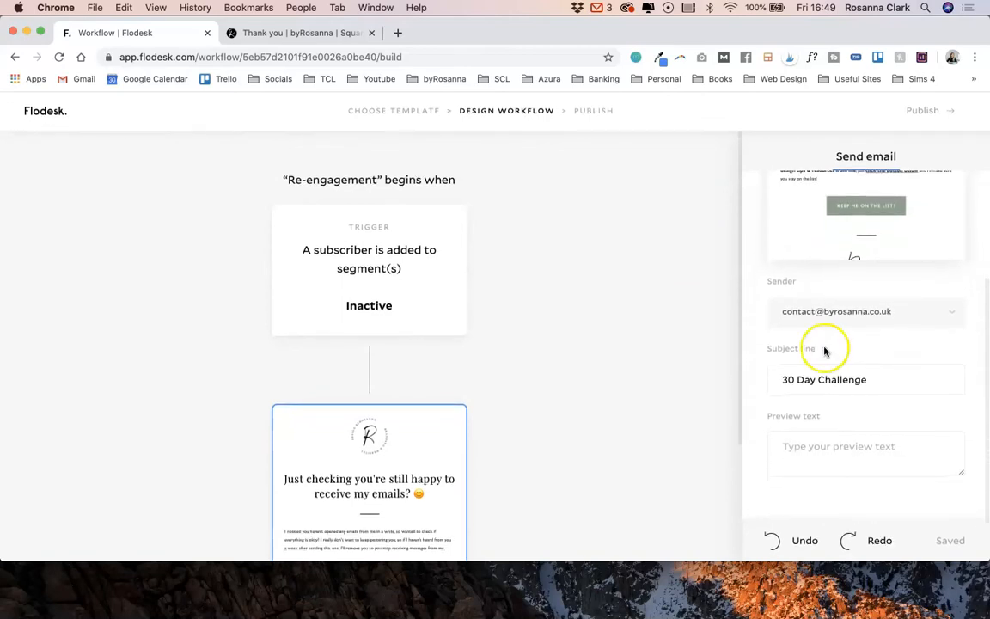
left_click_drag(878, 380, 758, 379)
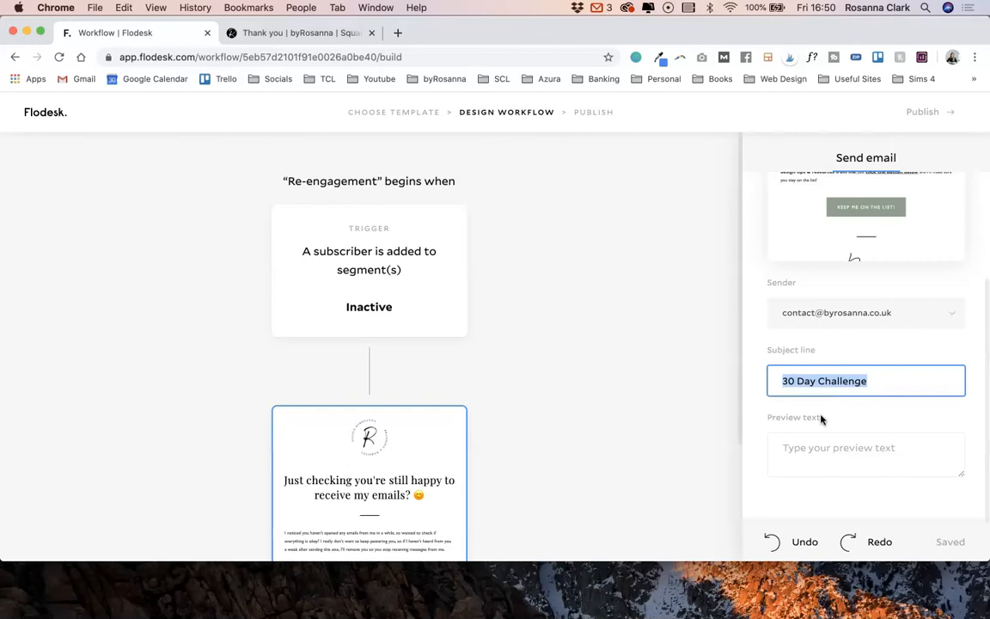
type("I haven't heard from you in a while")
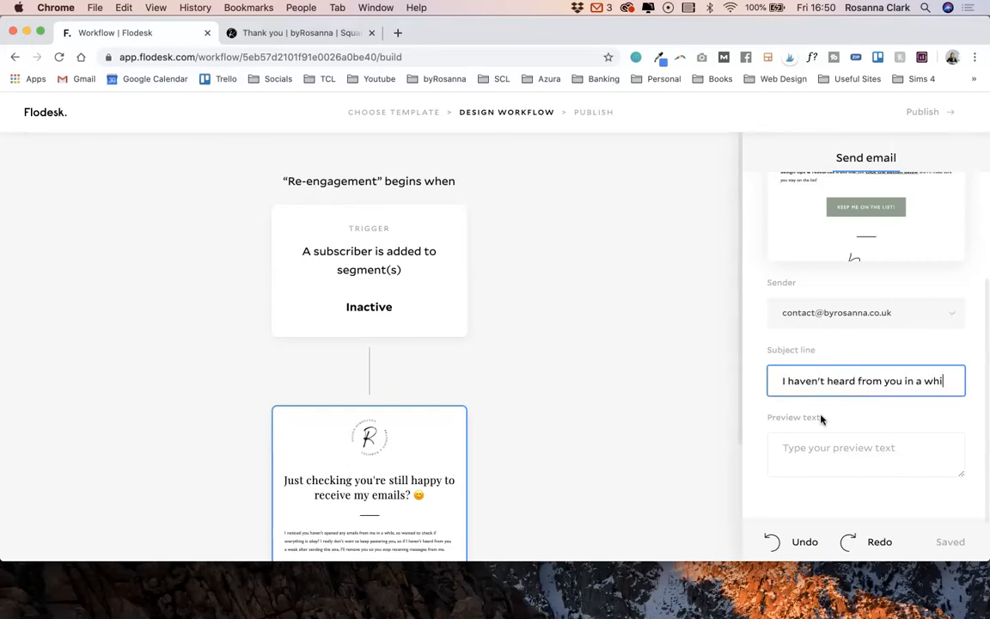
- Set the email's preview text to "CLICK this button if you want to stay on my list!"
left_click(847, 471)
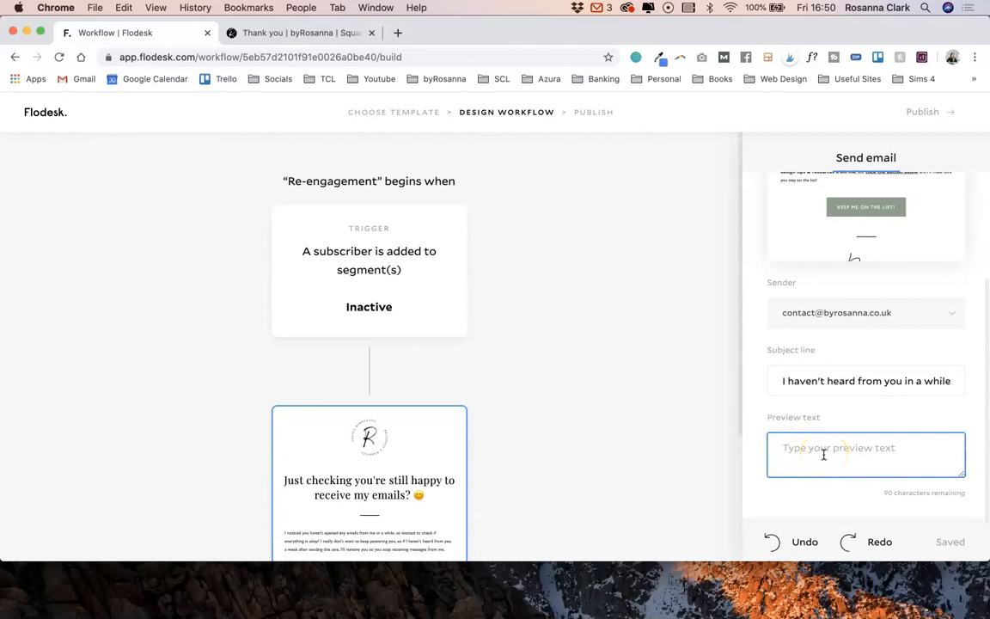
type("CLICK this button if you want to stay on my list!")
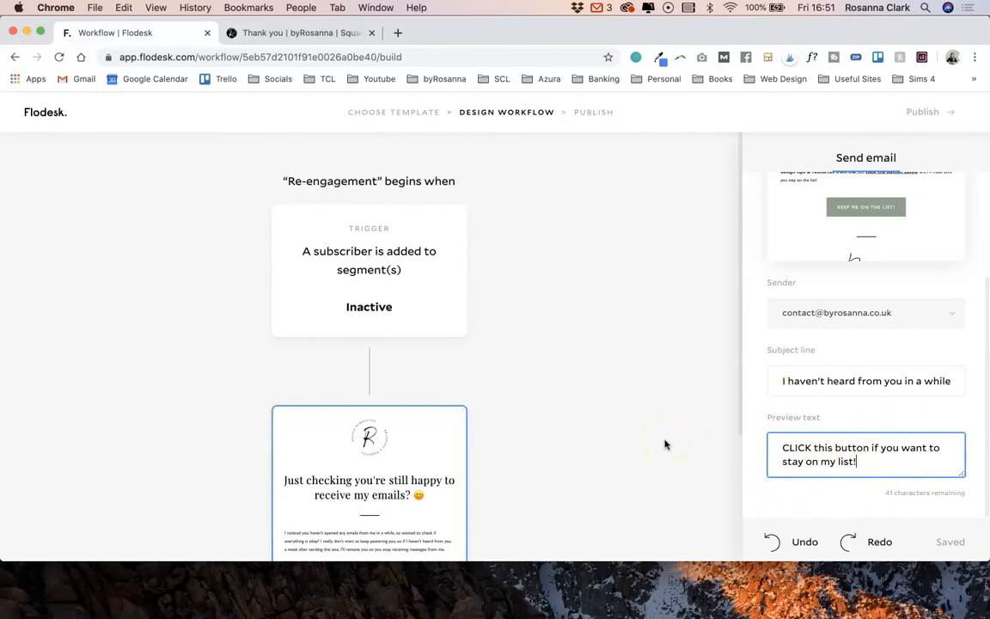
left_click(538, 446)
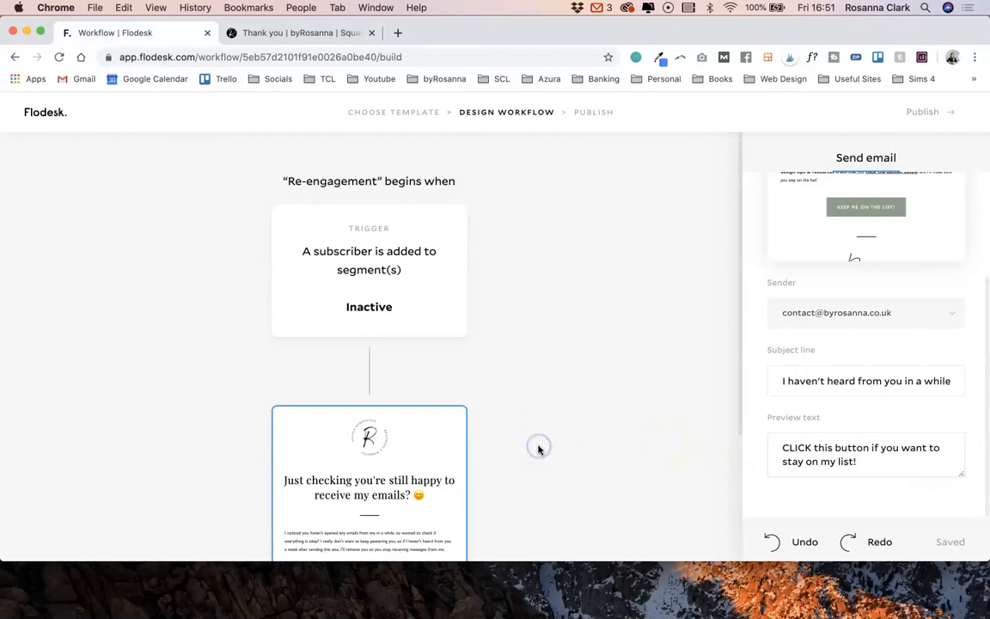
- Add a time delay after the email, using a certain period of time set to 7 days
scroll(538, 447, "down", 5)
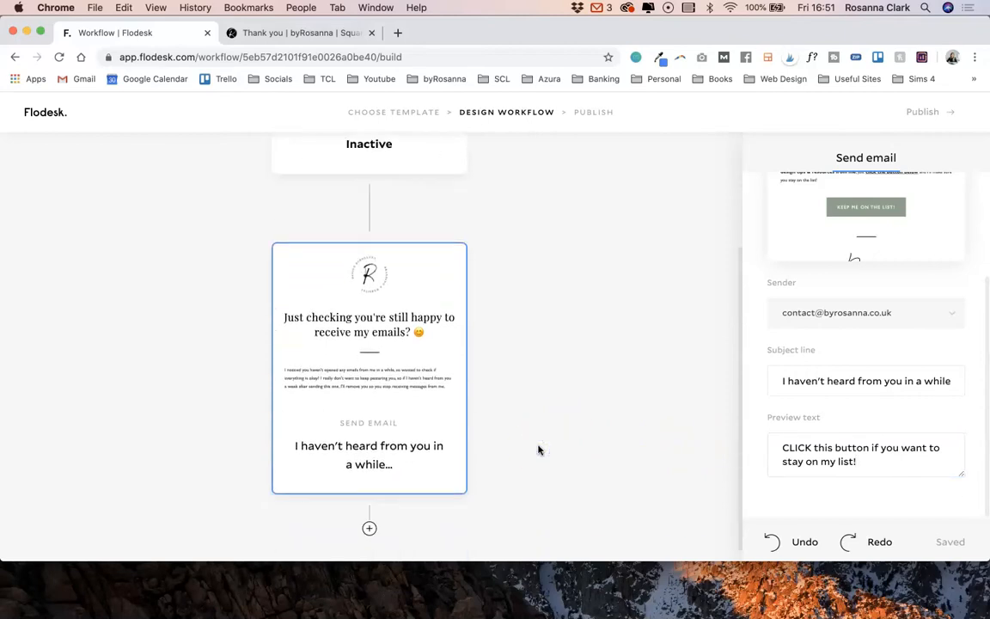
left_click(369, 515)
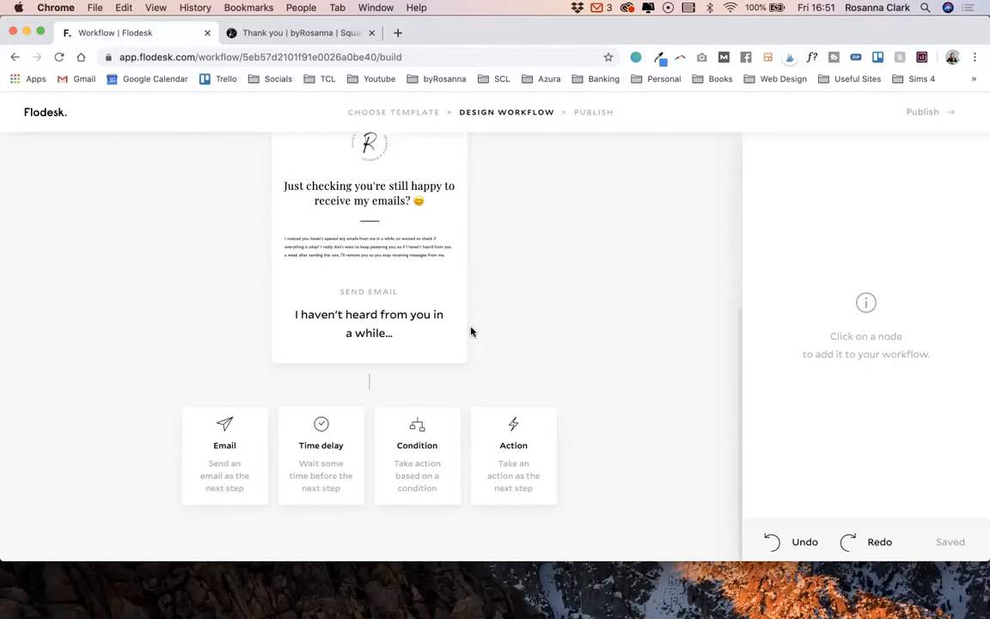
left_click(324, 452)
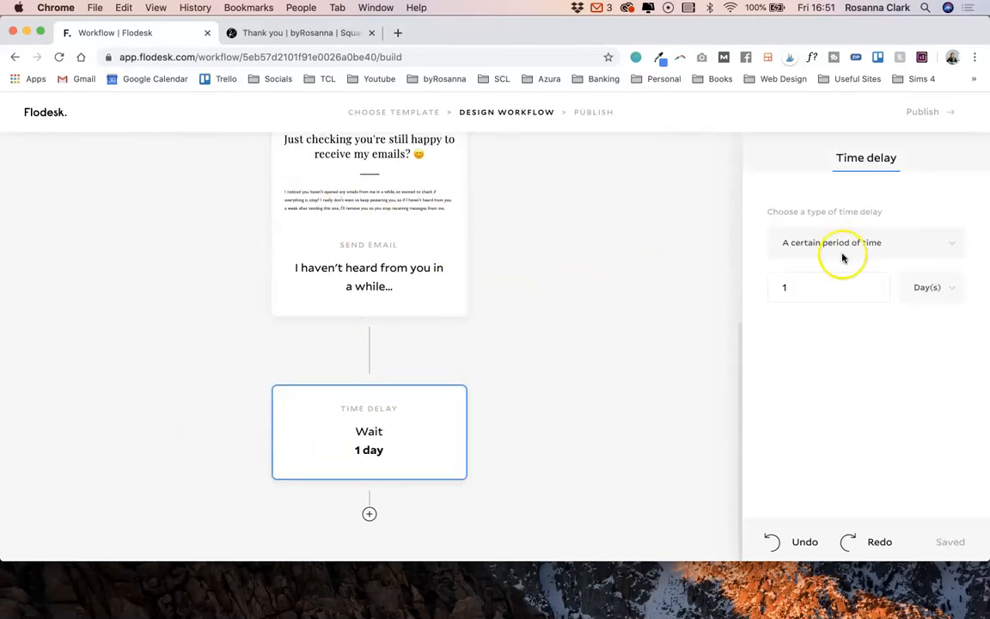
left_click(907, 248)
left_click(930, 209)
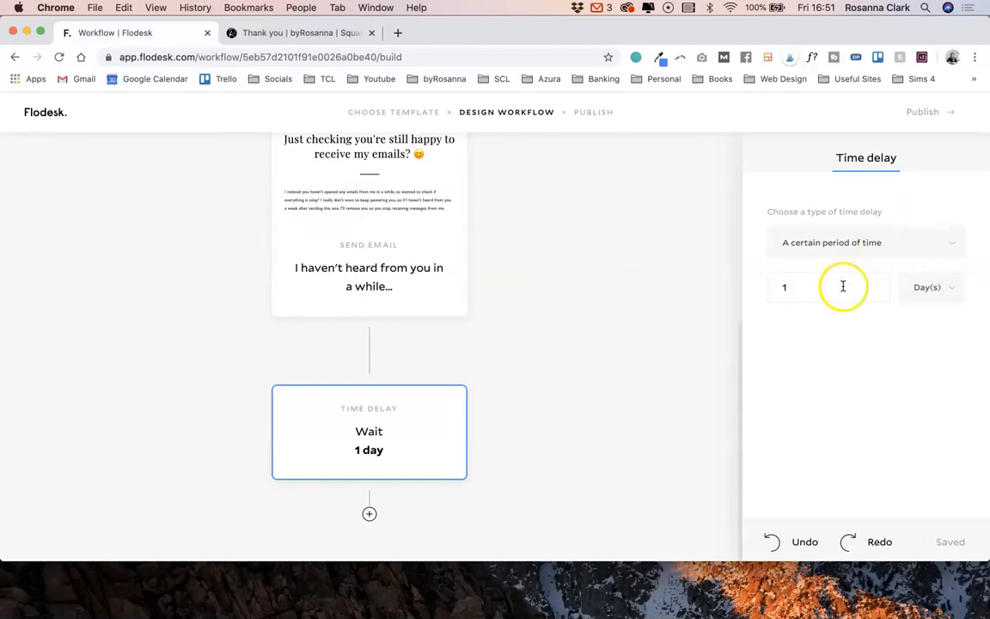
left_click(932, 288)
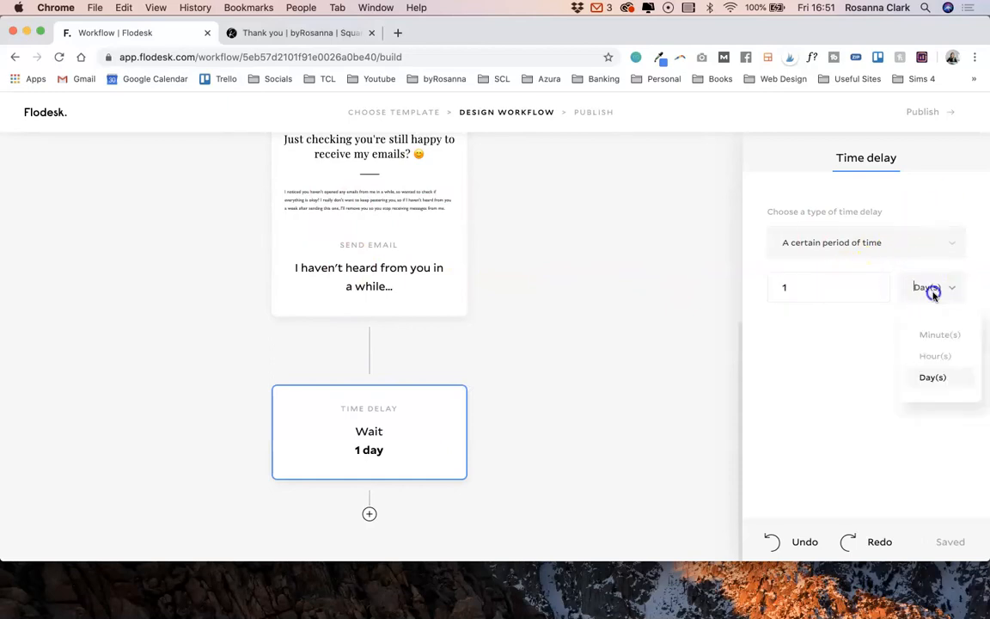
left_click(837, 283)
key("BackSpace")
type("7")
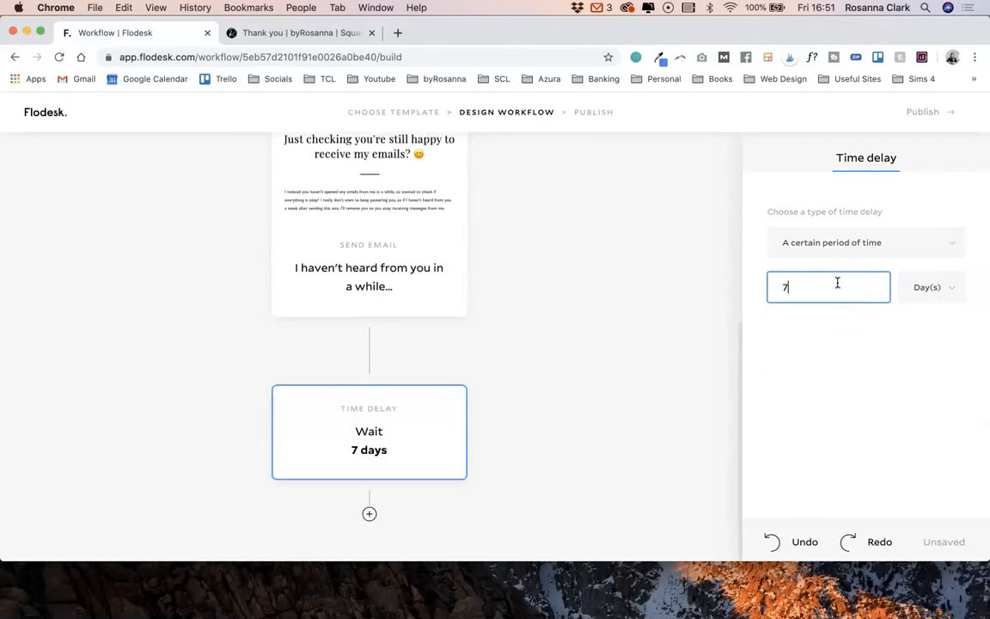
left_click(615, 339)
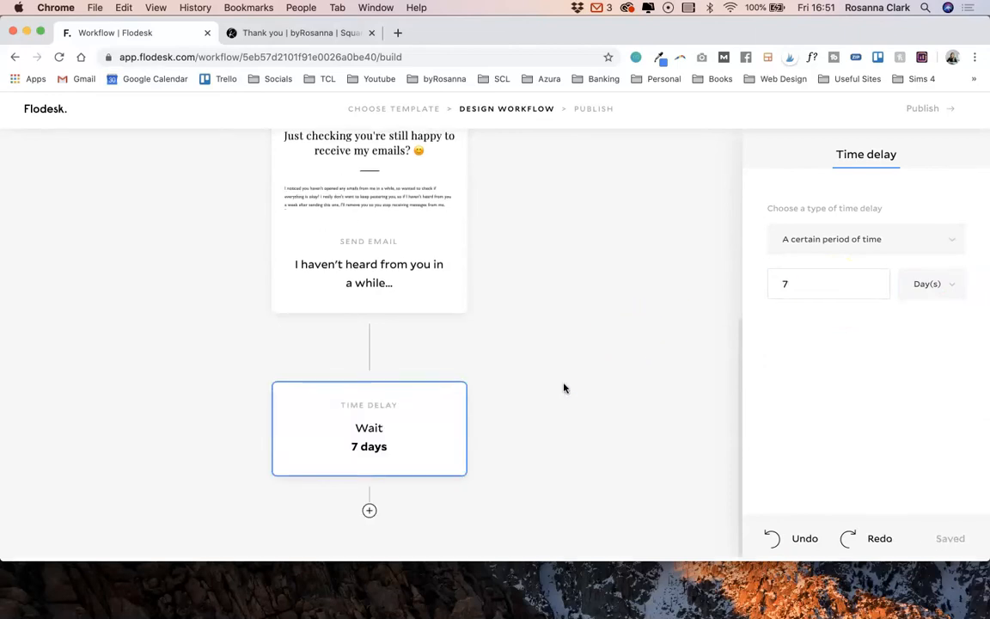
- Add a condition after the 7-day delay that checks whether the subscriber has clicked a link
left_click(370, 516)
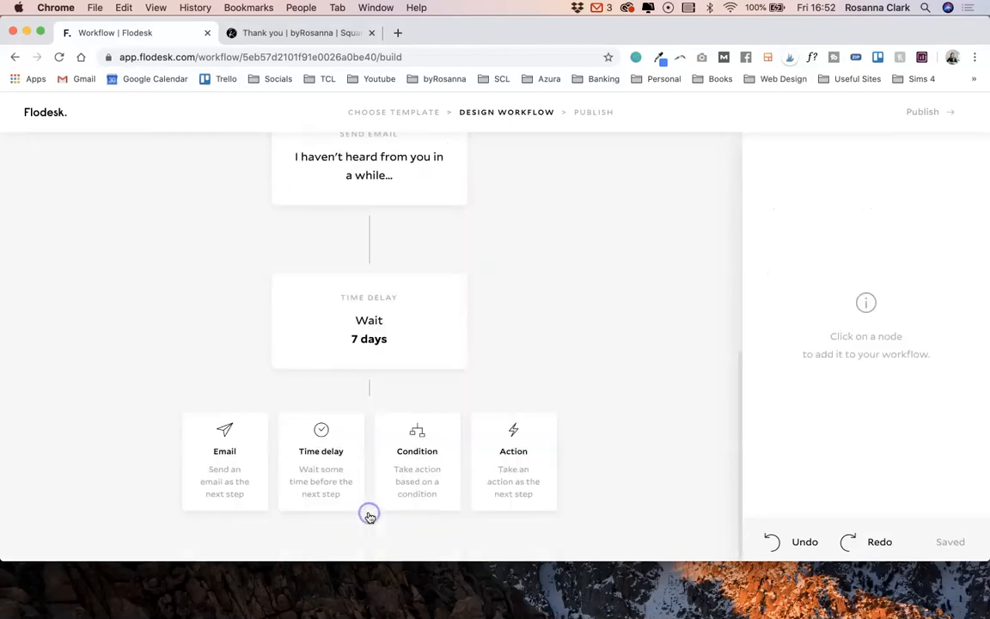
left_click(418, 447)
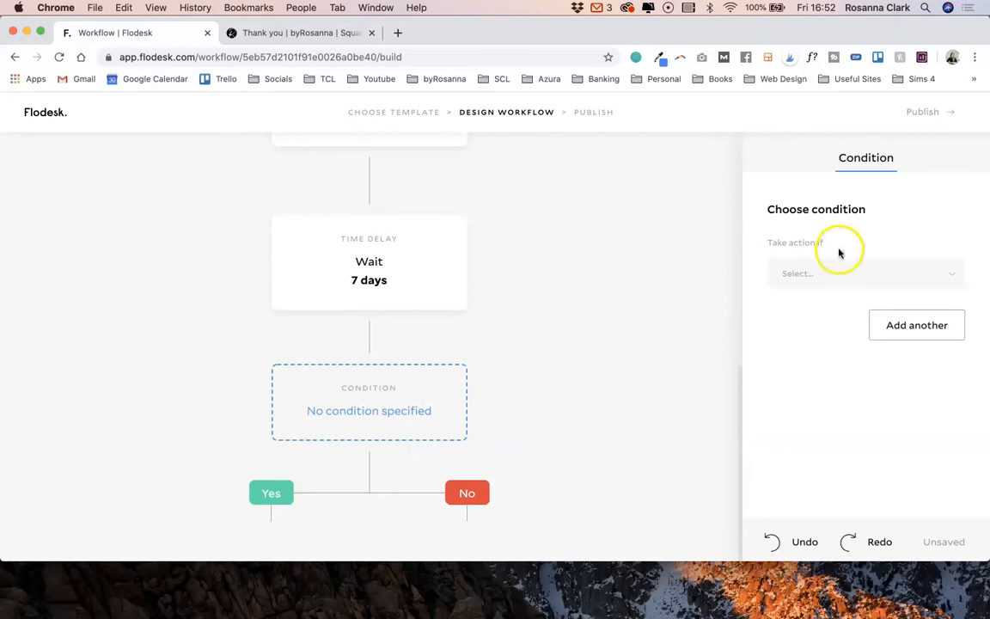
left_click(837, 274)
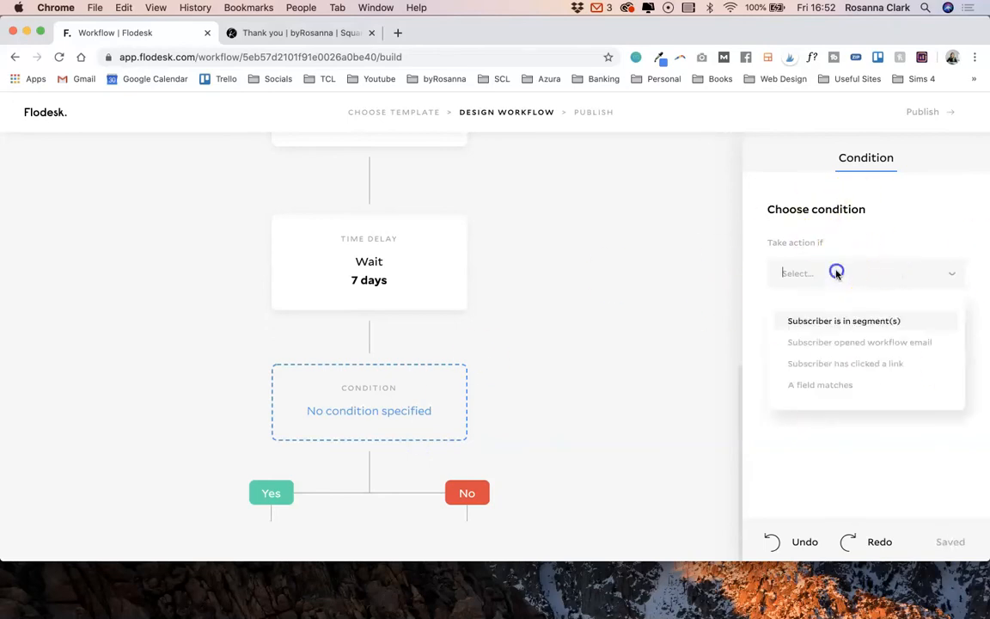
left_click(845, 363)
left_click(842, 341)
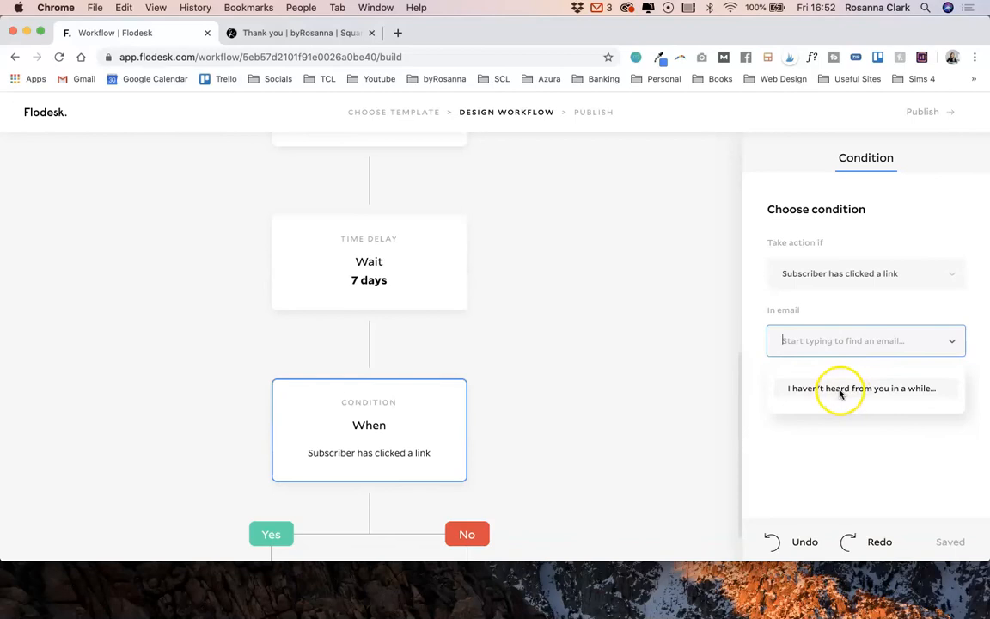
scroll(637, 304, "up", 1)
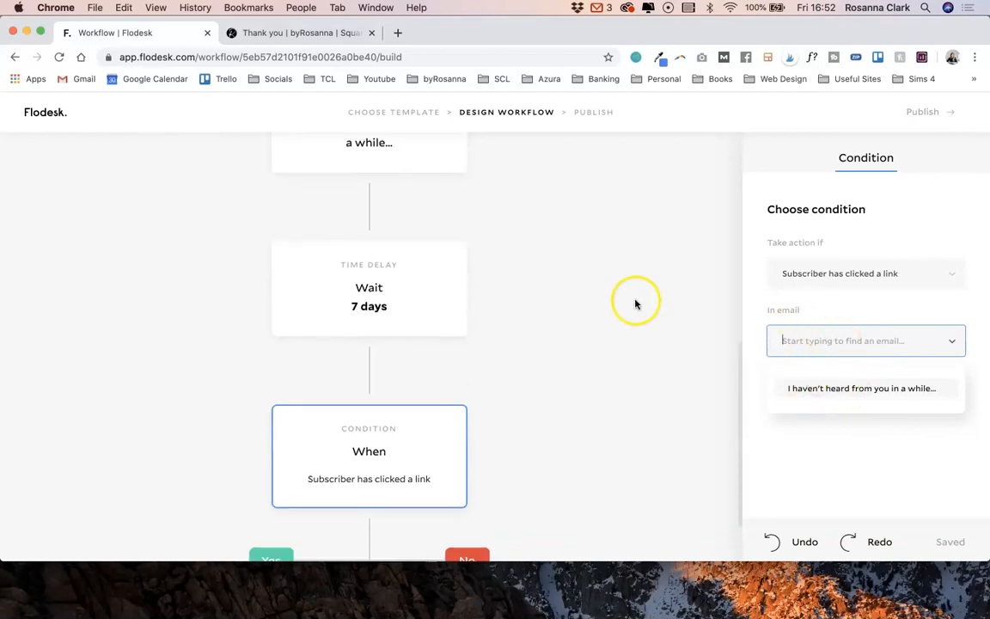
scroll(636, 304, "up", 5)
scroll(623, 413, "down", 3)
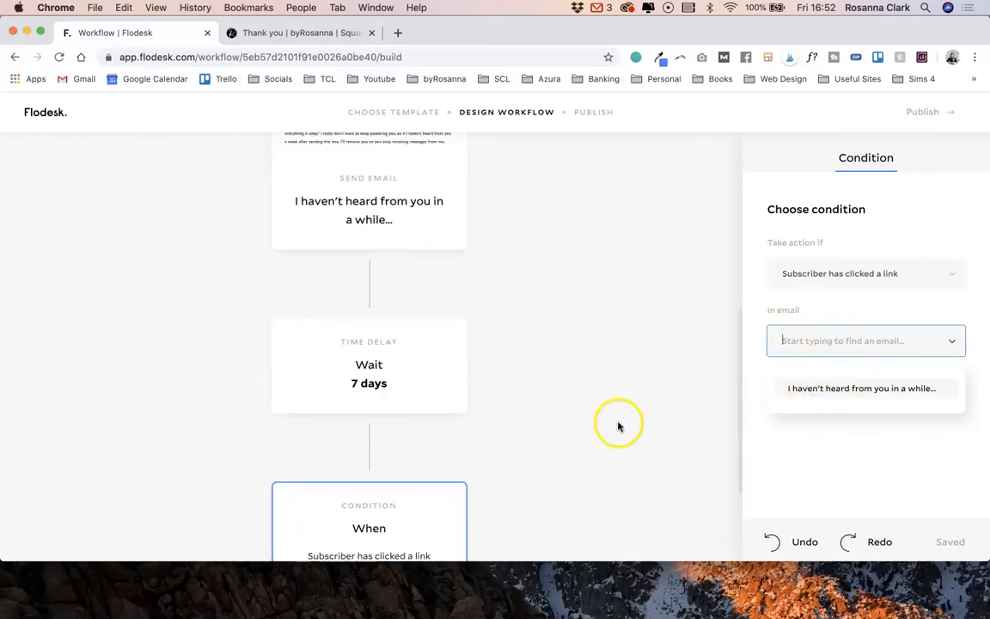
scroll(618, 426, "down", 3)
left_click(825, 388)
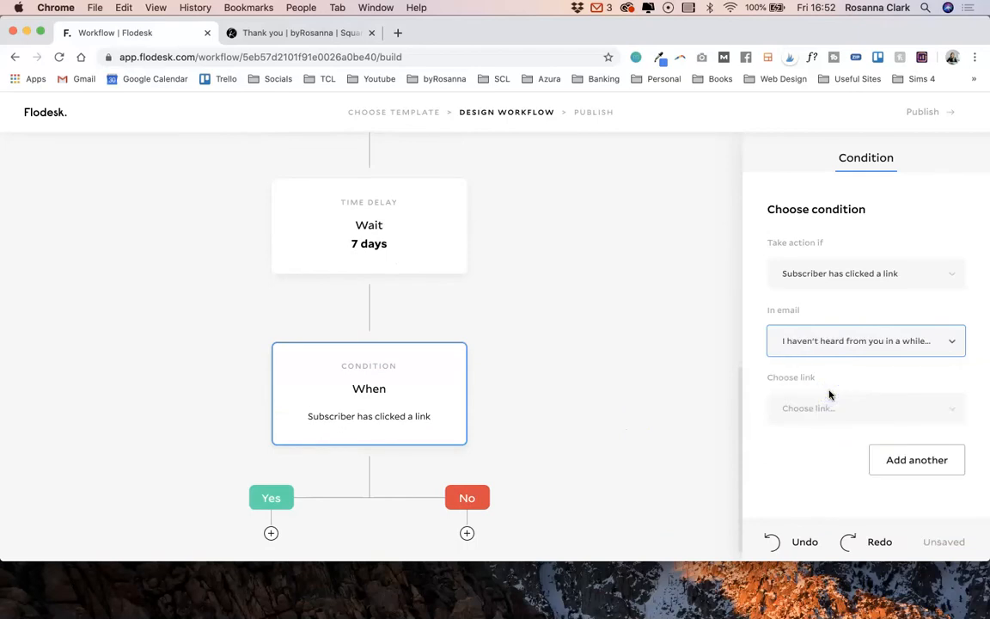
left_click(804, 409)
scroll(857, 412, "down", 1)
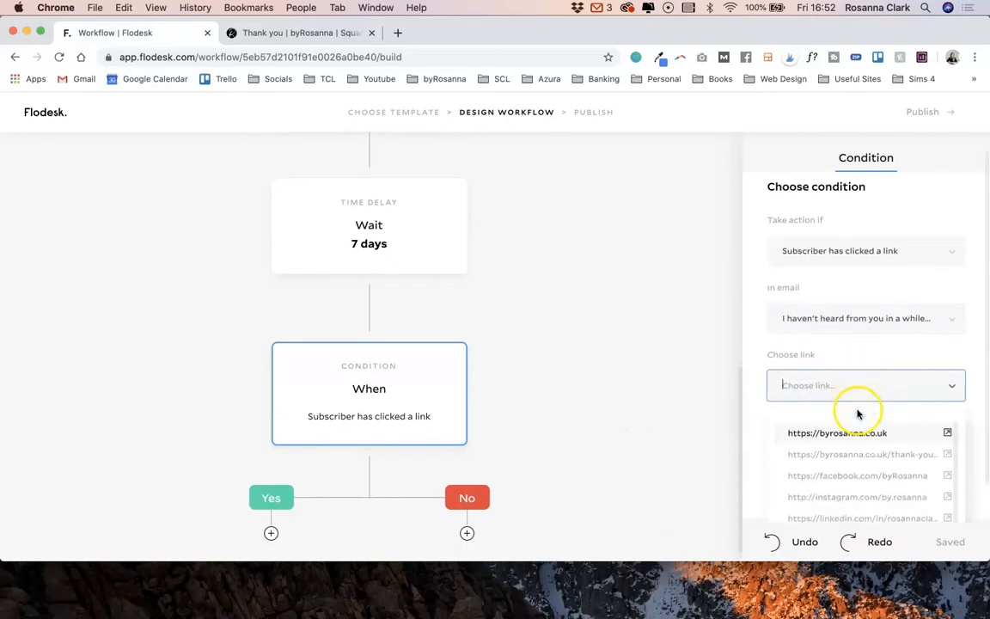
left_click(869, 455)
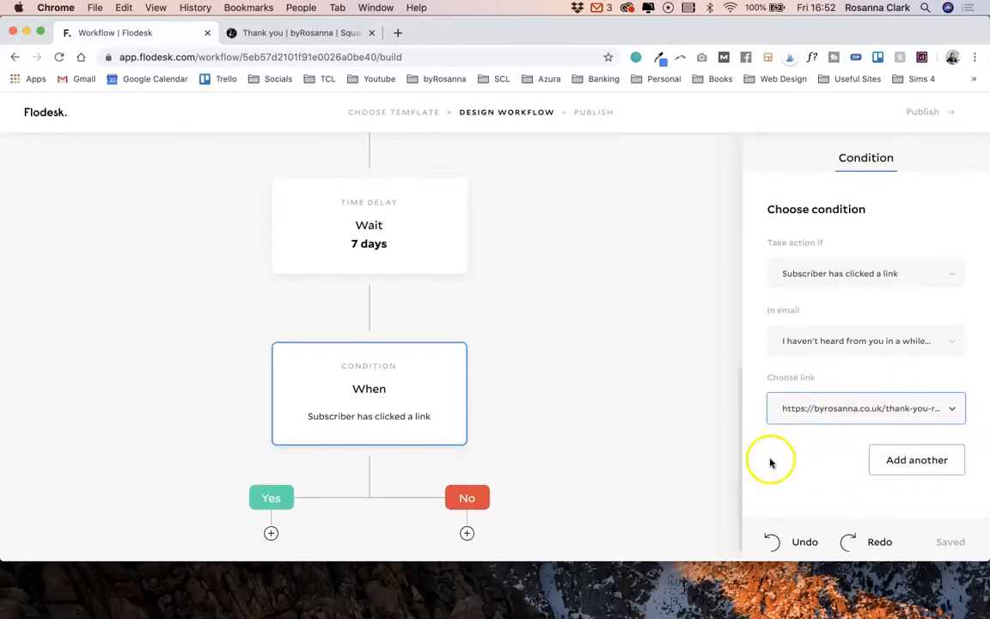
left_click(285, 436)
- Add an action to the condition's Yes branch that removes subscribers from the Inactive segment
scroll(284, 435, "down", 1)
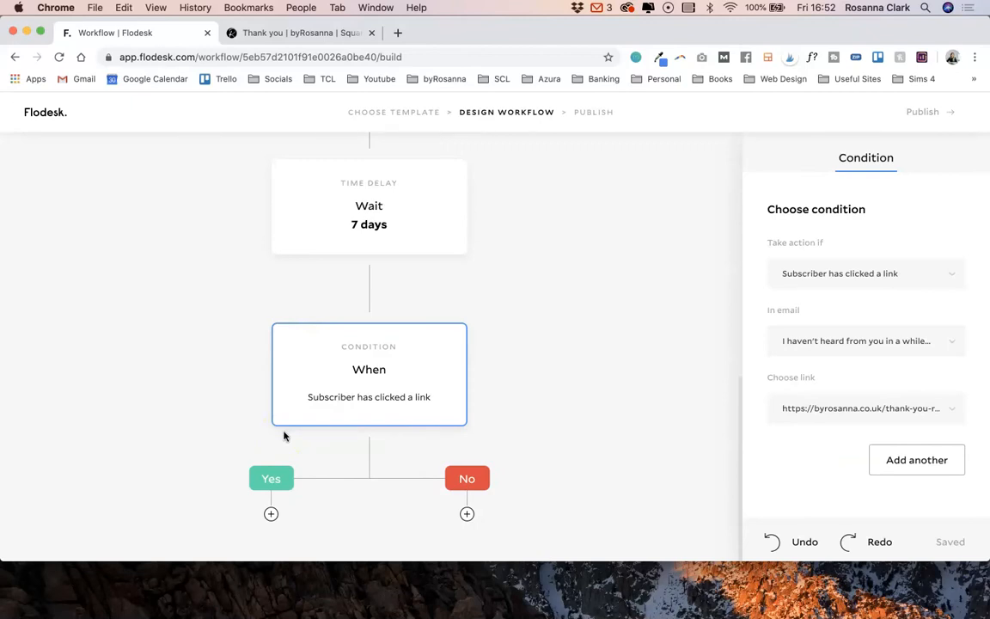
left_click(272, 514)
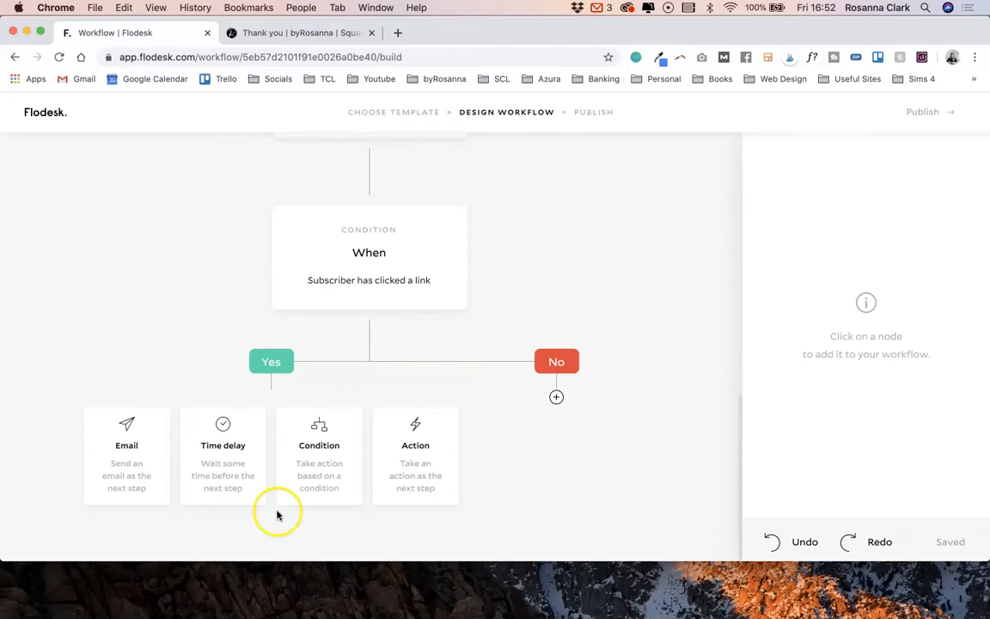
left_click(428, 454)
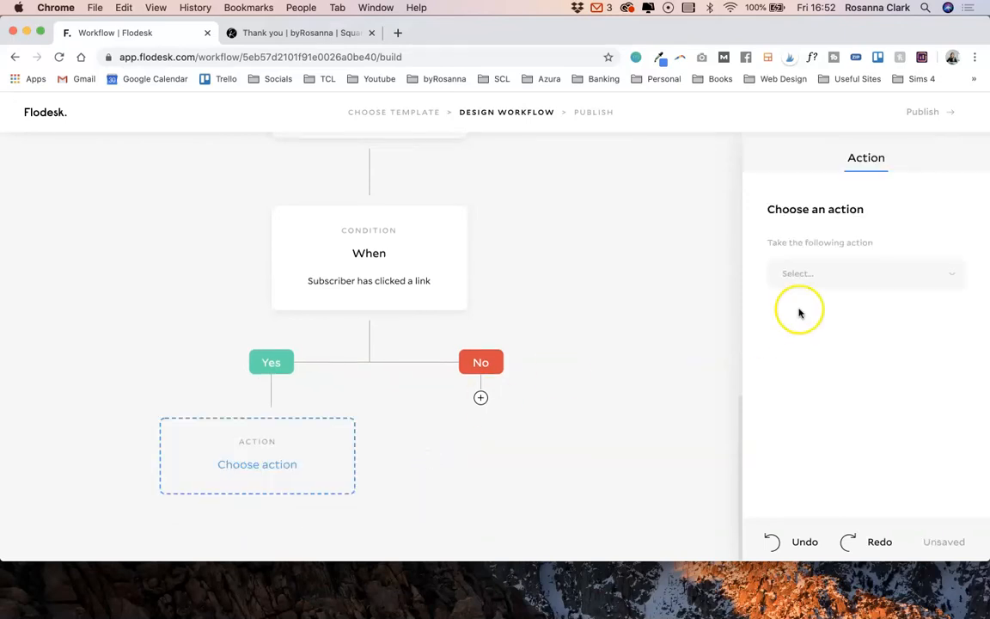
left_click(812, 272)
left_click(830, 343)
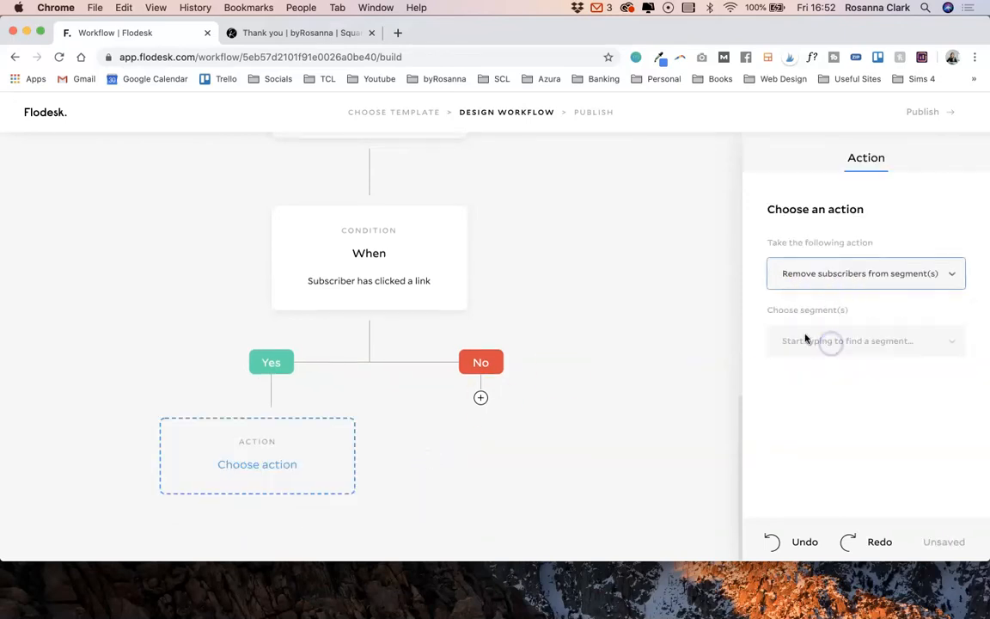
left_click(804, 341)
left_click(815, 390)
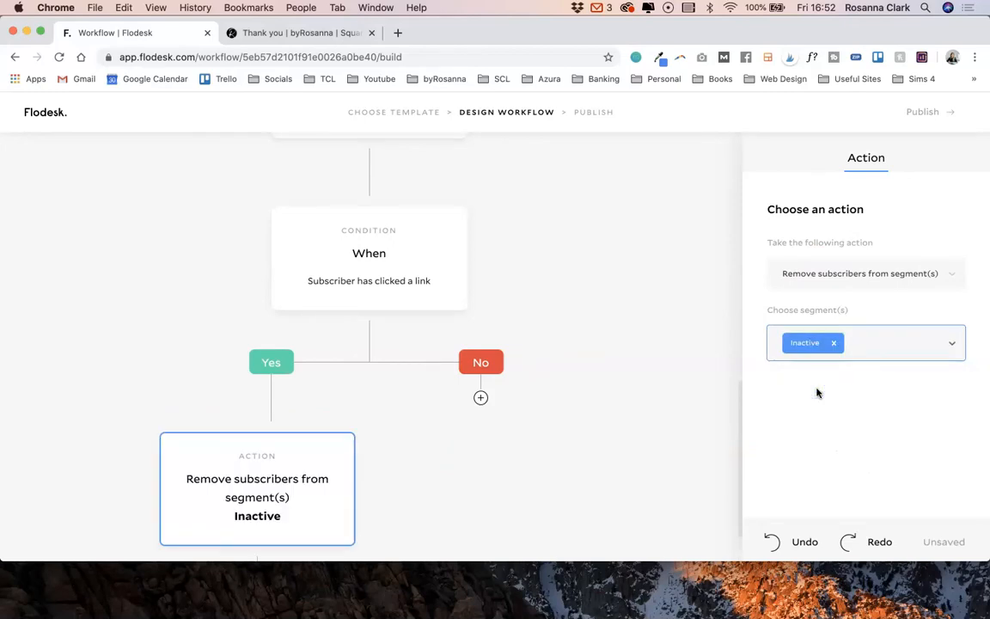
left_click(616, 449)
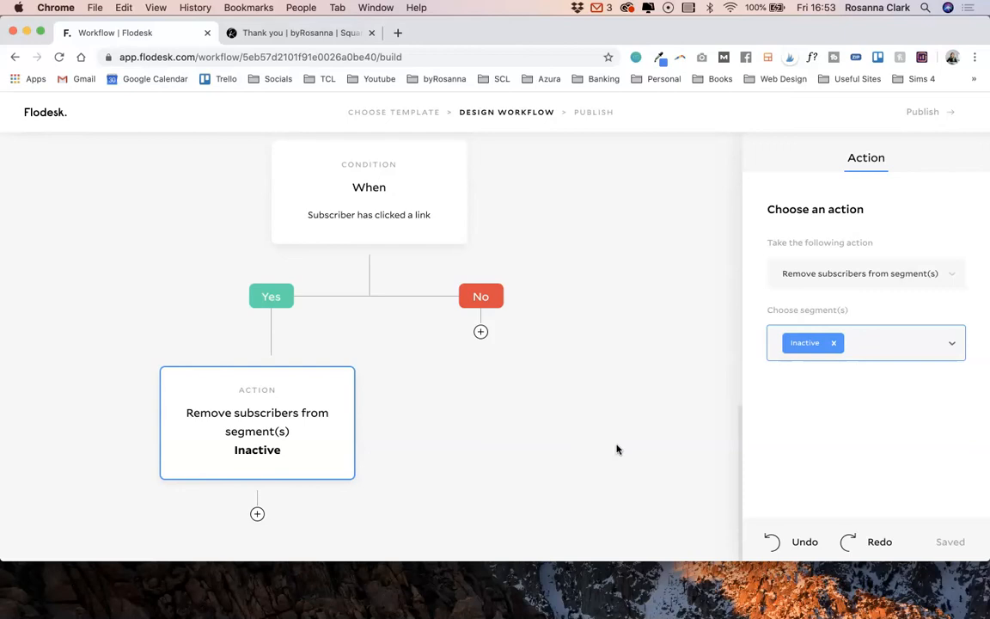
scroll(404, 258, "up", 4)
scroll(457, 279, "down", 4)
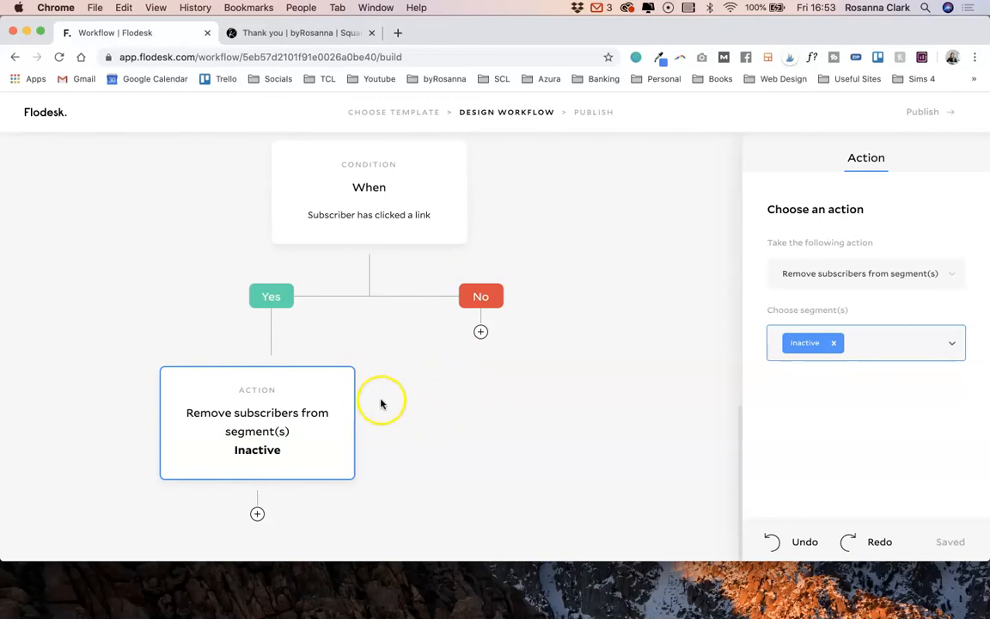
left_click(836, 387)
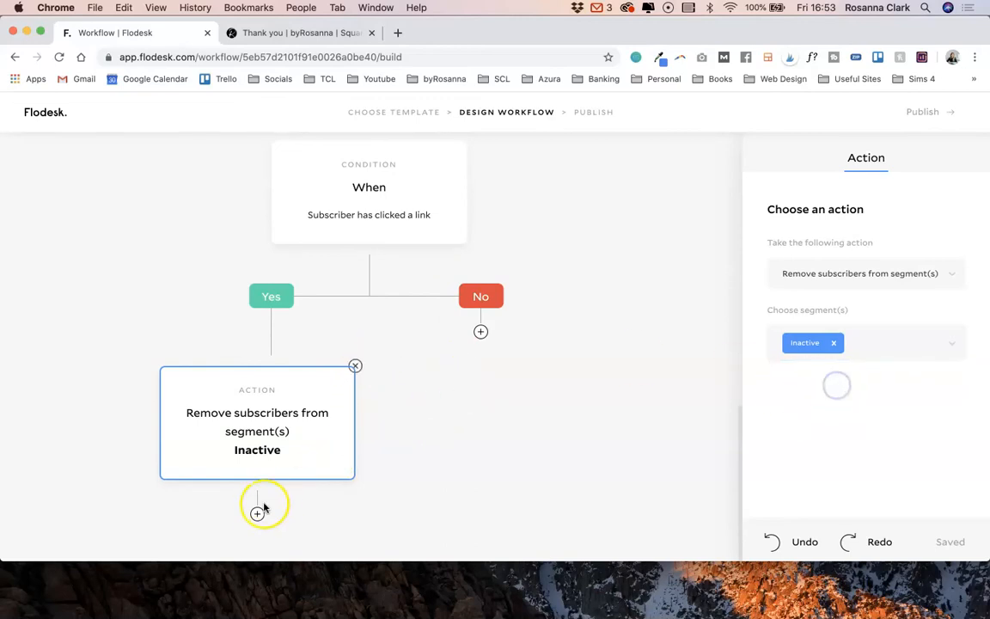
- Try to add a second action on the Yes branch that adds subscribers to a segment
left_click(257, 513)
left_click(410, 462)
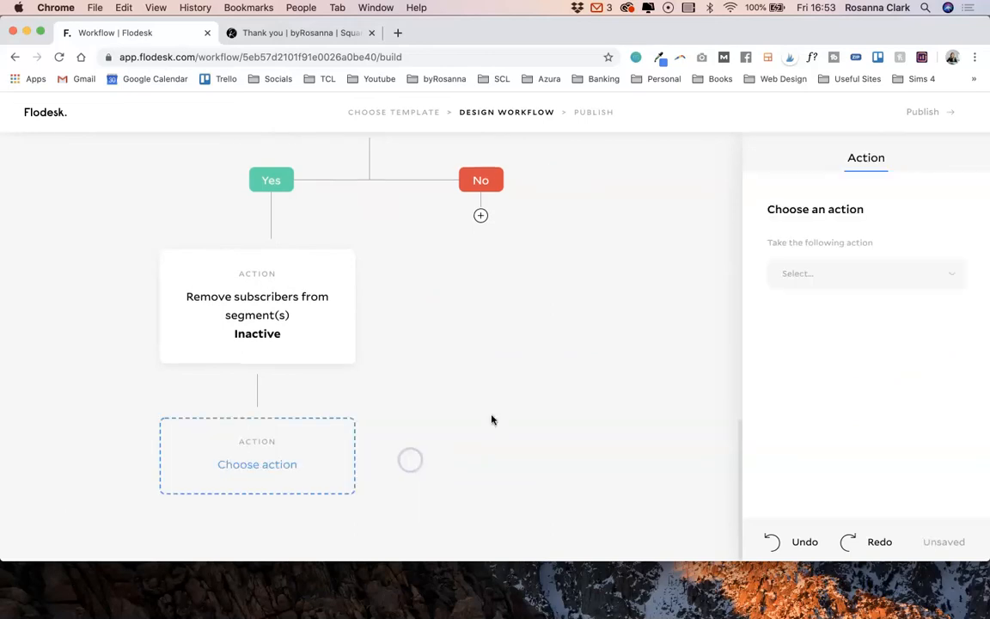
left_click(831, 267)
left_click(840, 322)
left_click(797, 355)
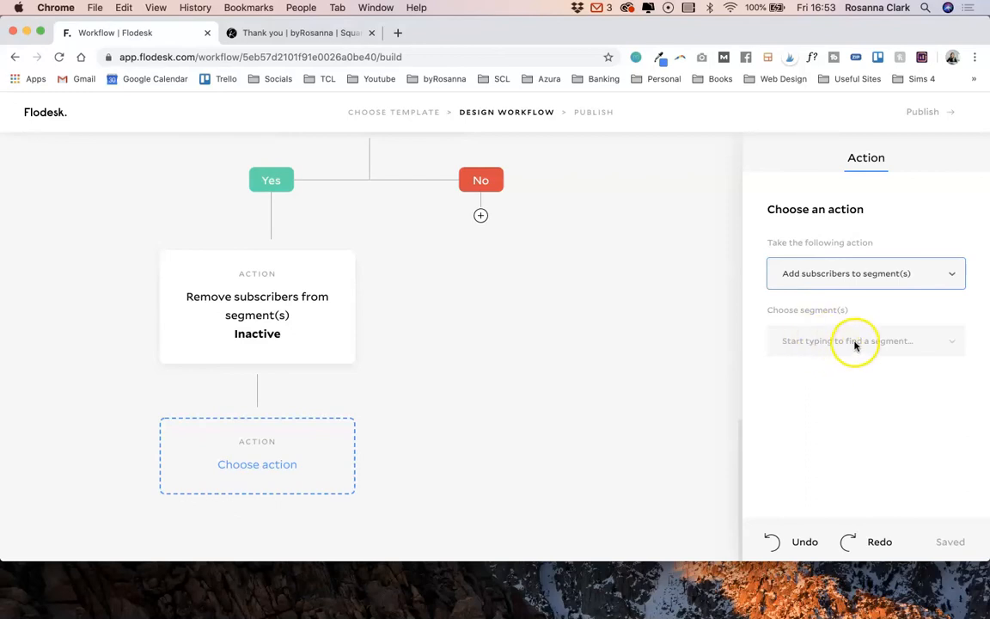
left_click(856, 341)
left_click(771, 325)
left_click(420, 410)
- Add an action node to the condition's No branch
scroll(422, 411, "up", 3)
scroll(423, 410, "up", 3)
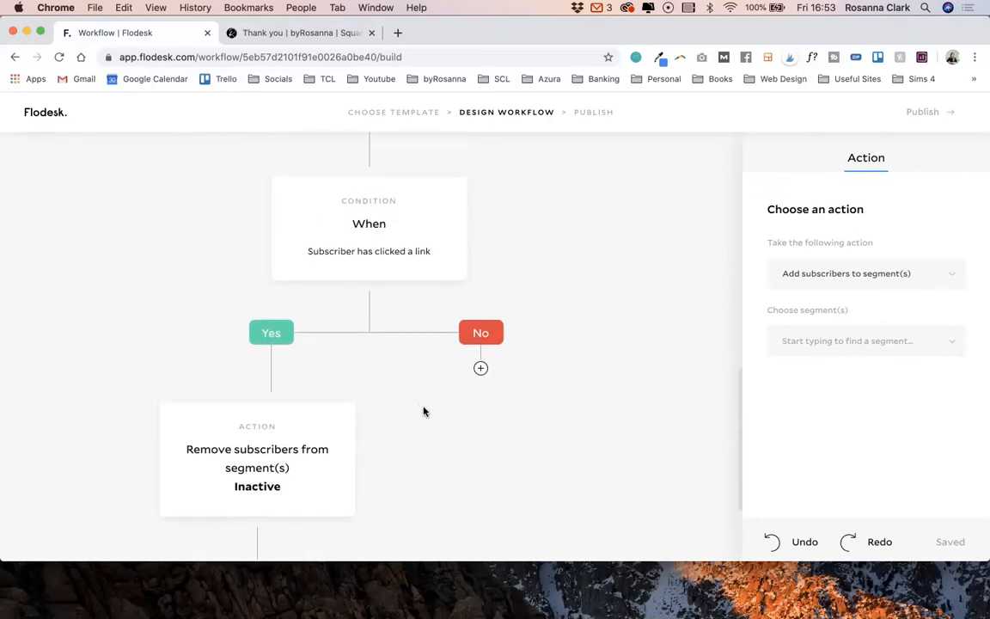
scroll(582, 227, "up", 3)
scroll(583, 227, "down", 3)
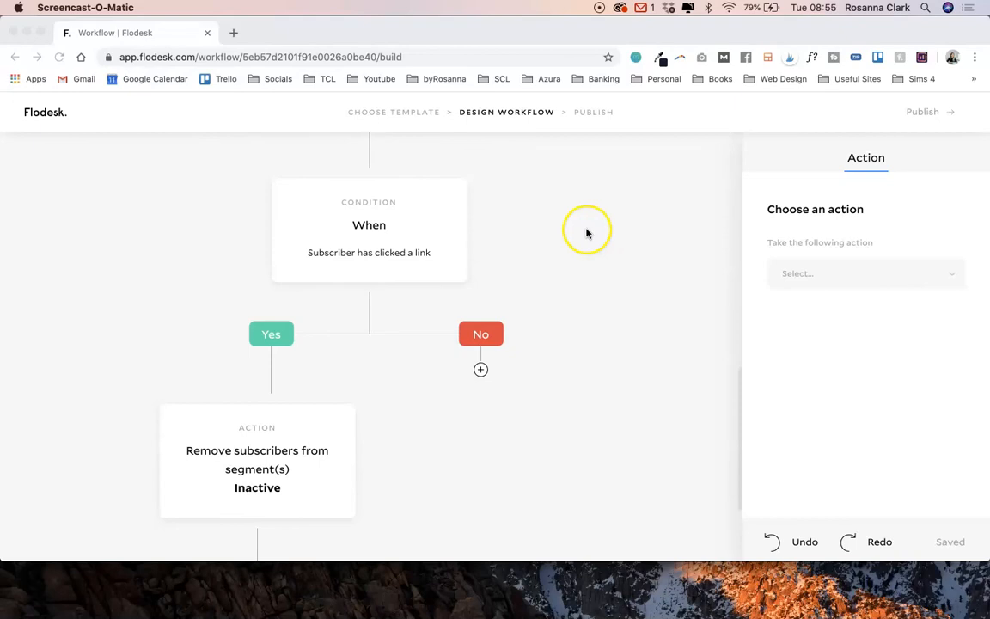
scroll(603, 281, "up", 3)
scroll(604, 282, "down", 4)
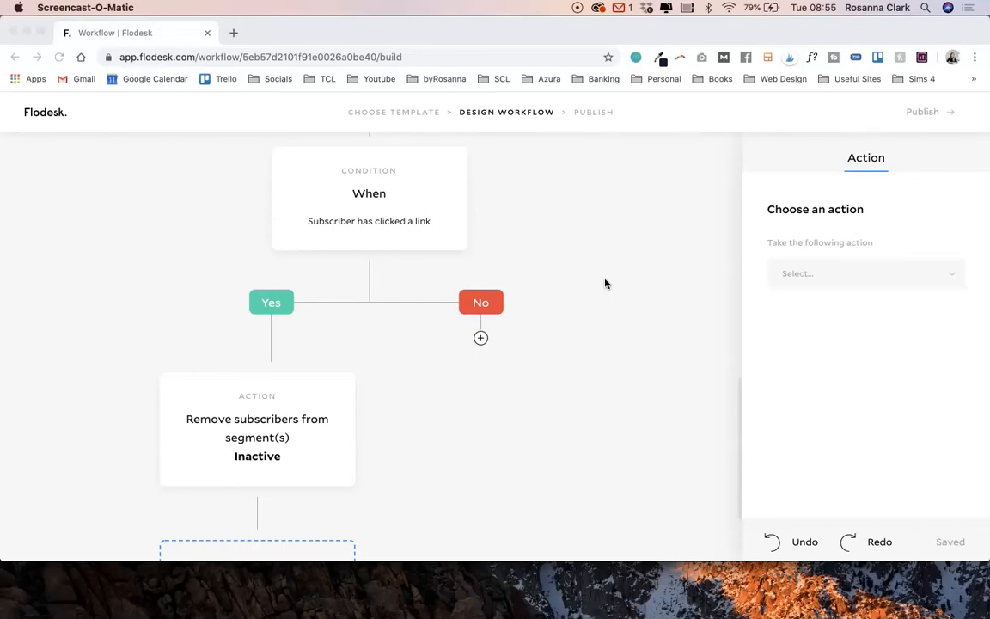
left_click(536, 345)
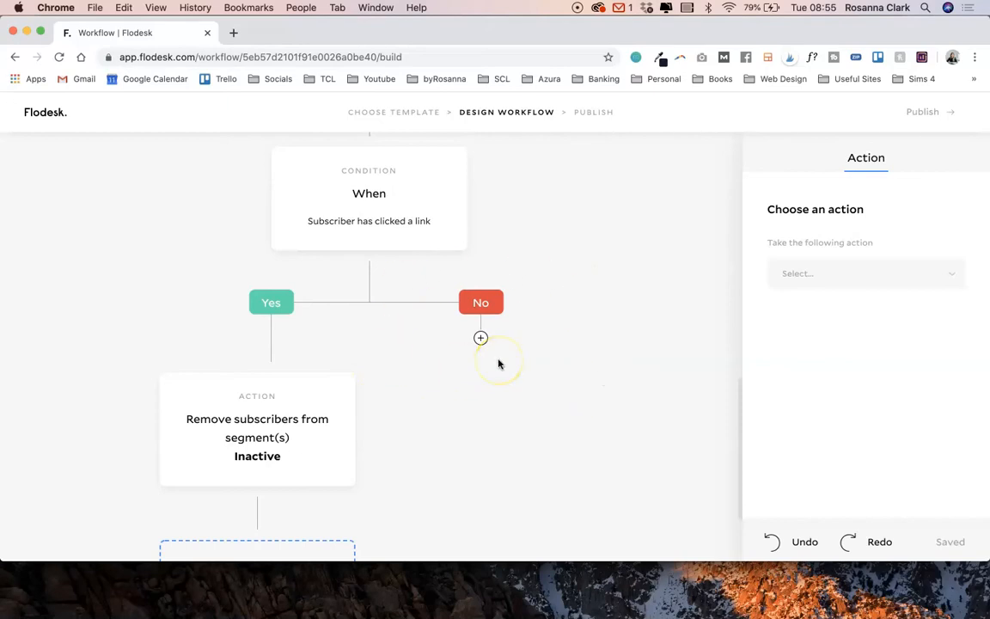
left_click(480, 338)
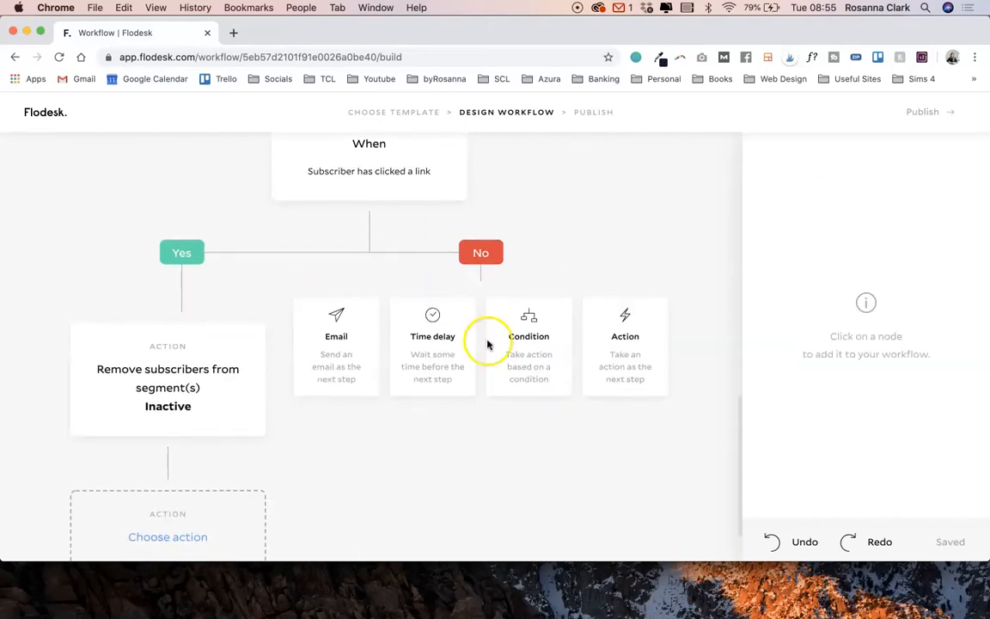
left_click(626, 331)
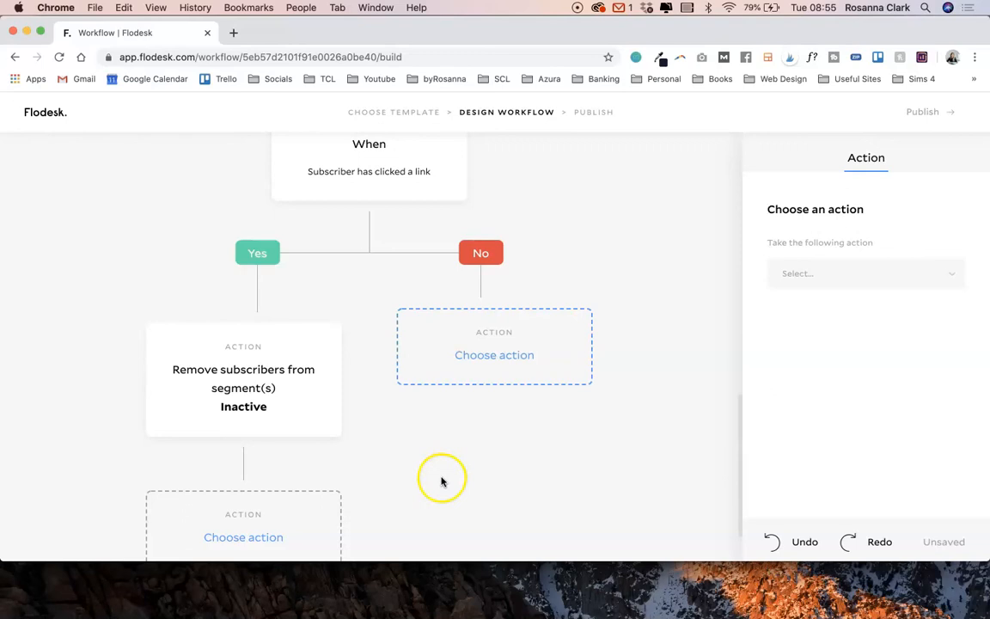
- Delete the empty second action from the Yes branch
scroll(430, 474, "down", 2)
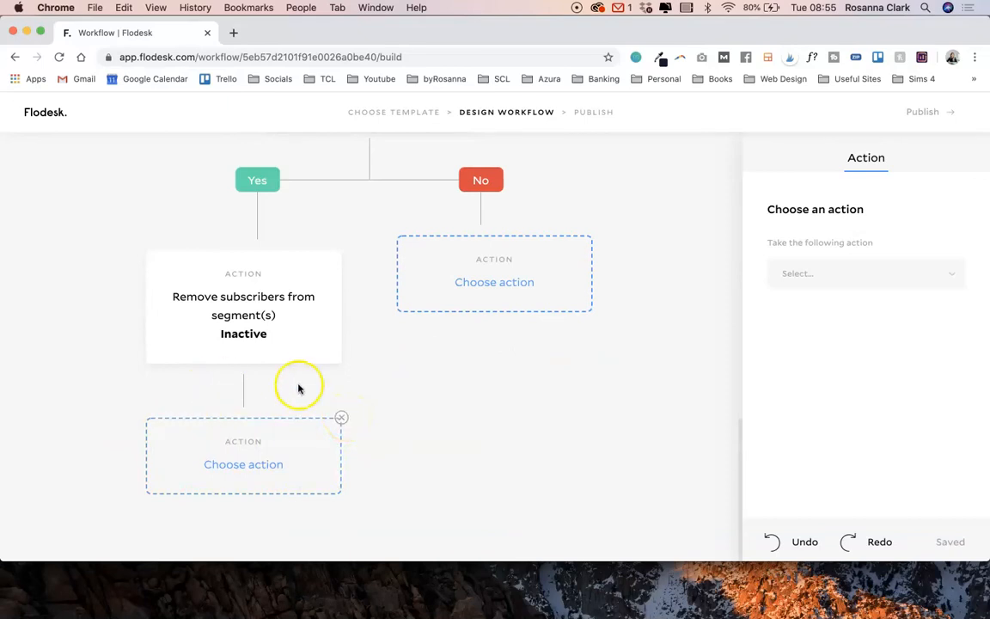
left_click(342, 419)
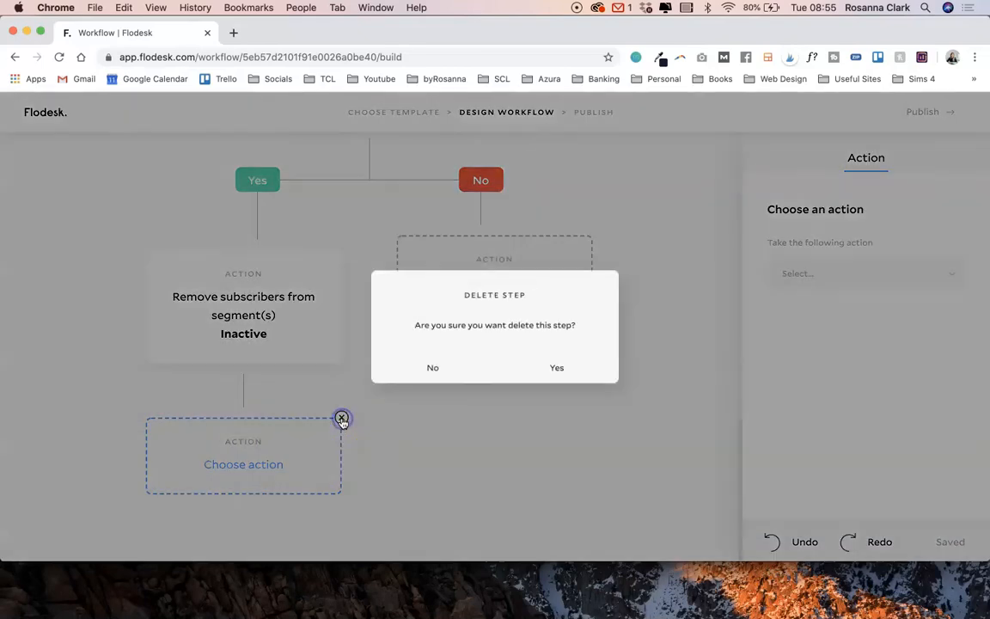
left_click(552, 369)
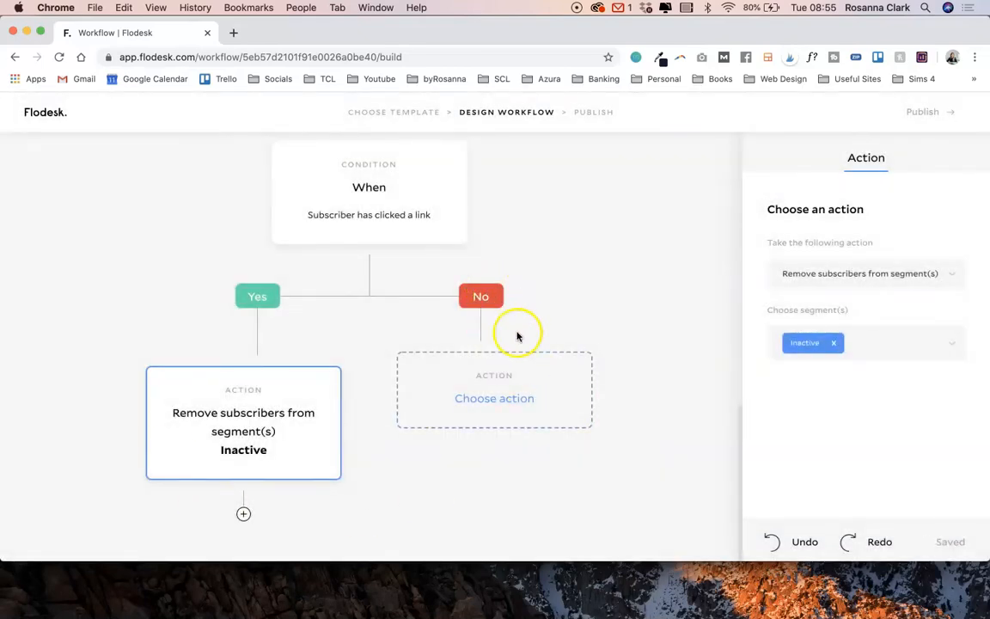
- Set the No branch's action to add subscribers to the Disengaged segment
left_click(495, 392)
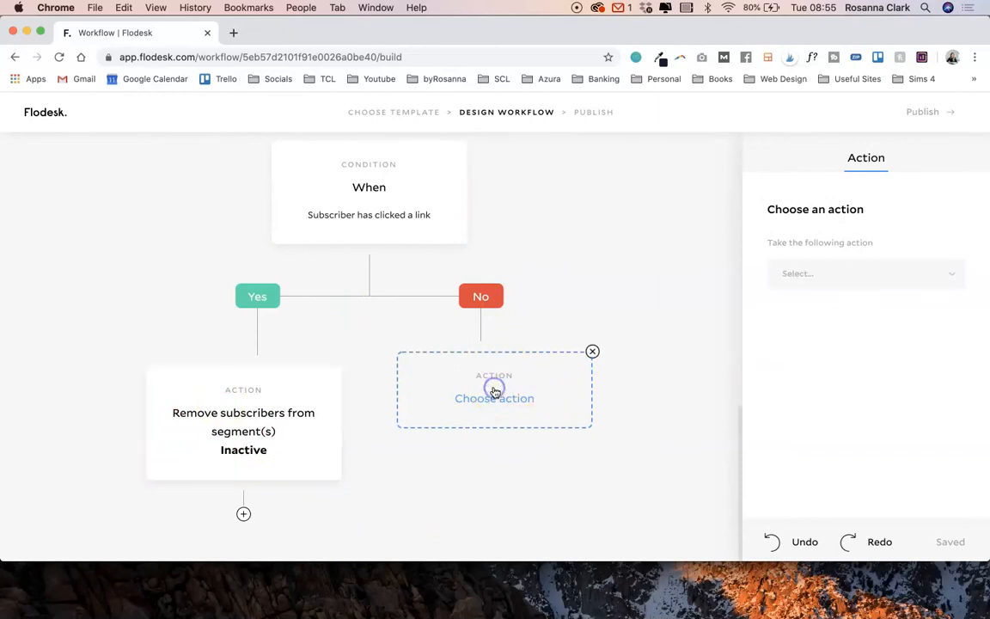
left_click(813, 273)
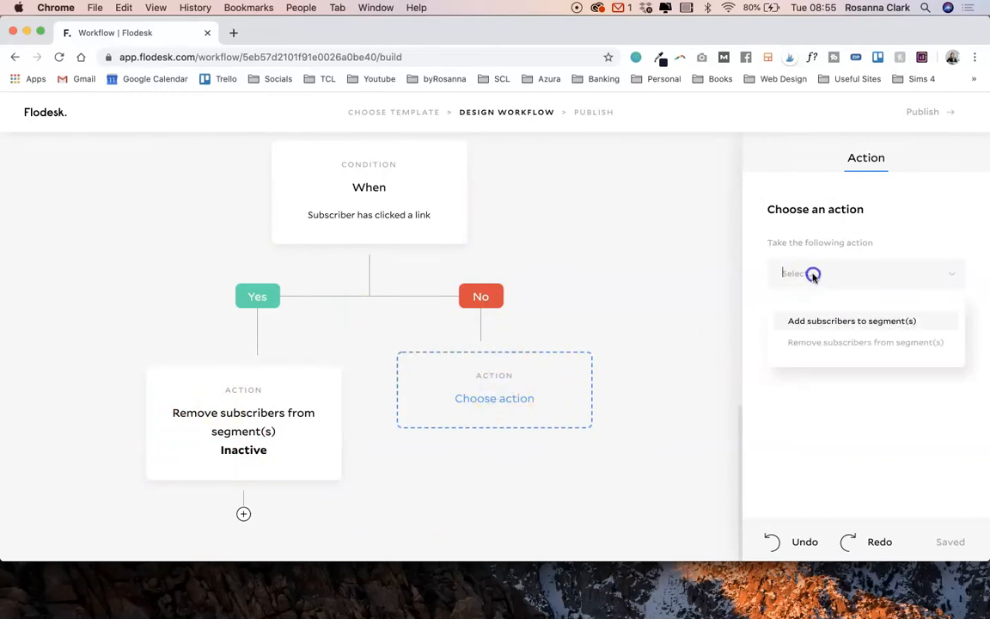
left_click(821, 321)
left_click(831, 343)
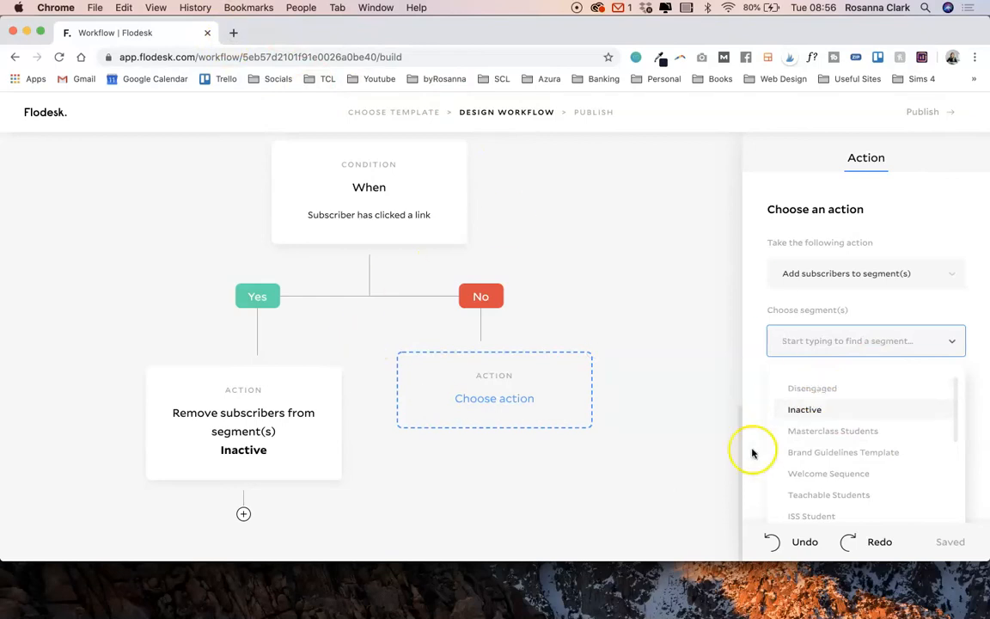
left_click(823, 391)
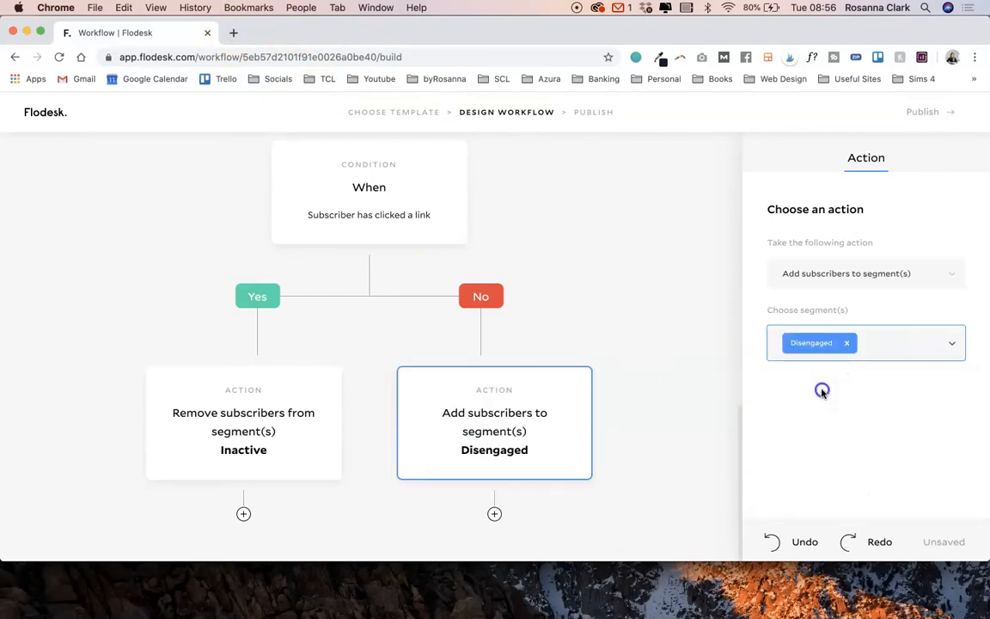
left_click(678, 398)
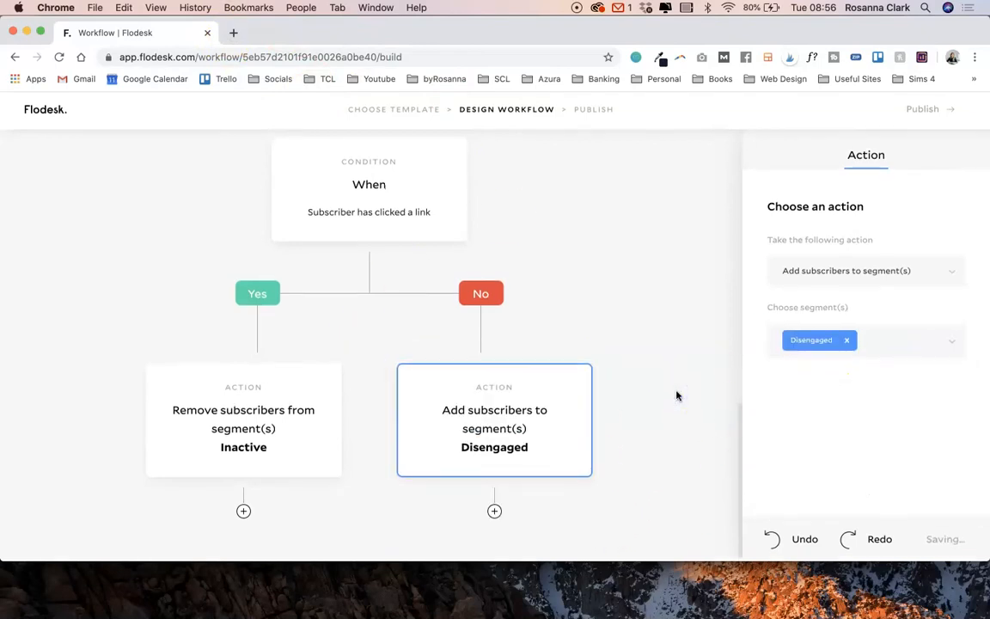
- Add a second action on the No branch that removes subscribers from the Inactive segment
mouse_move(215, 456)
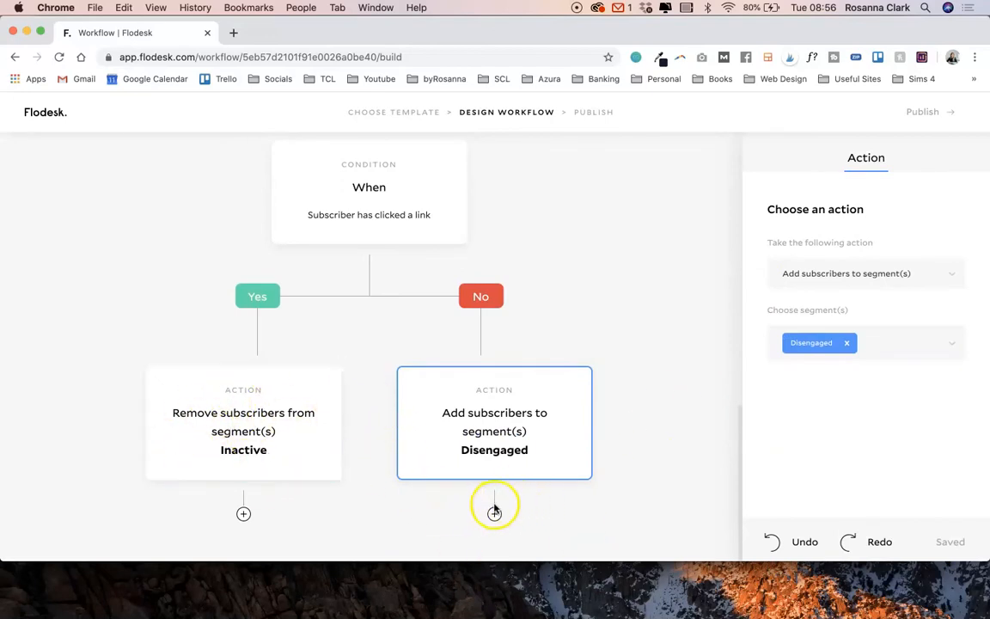
scroll(630, 321, "up", 5)
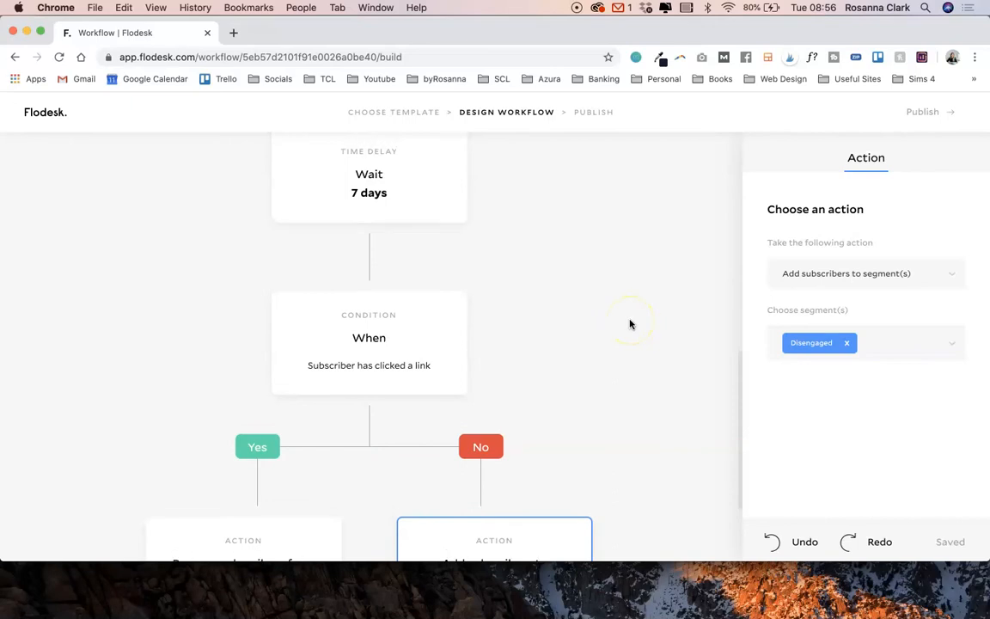
scroll(580, 371, "down", 5)
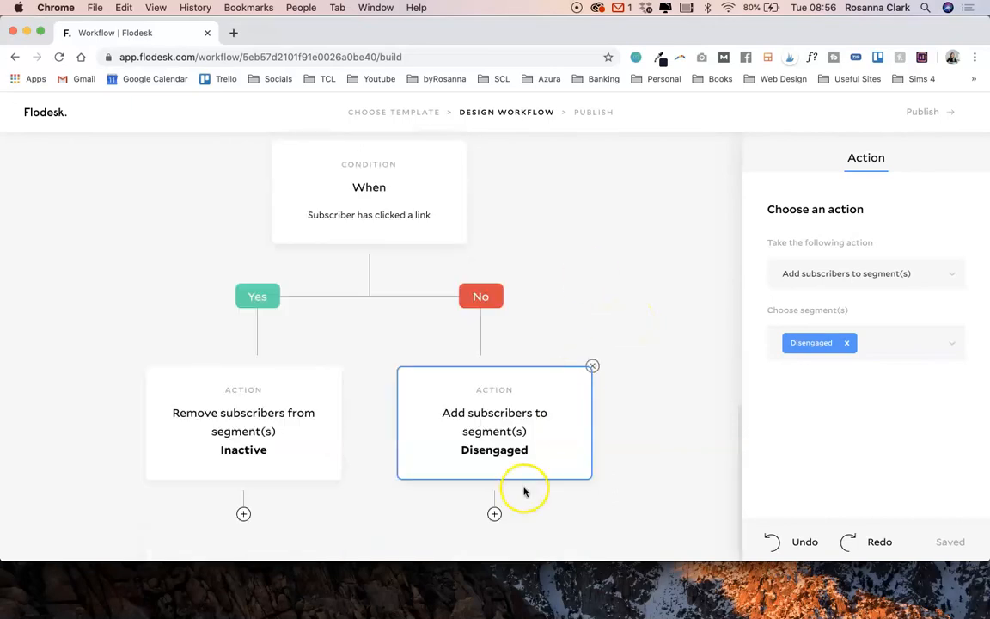
left_click(495, 515)
left_click(607, 456)
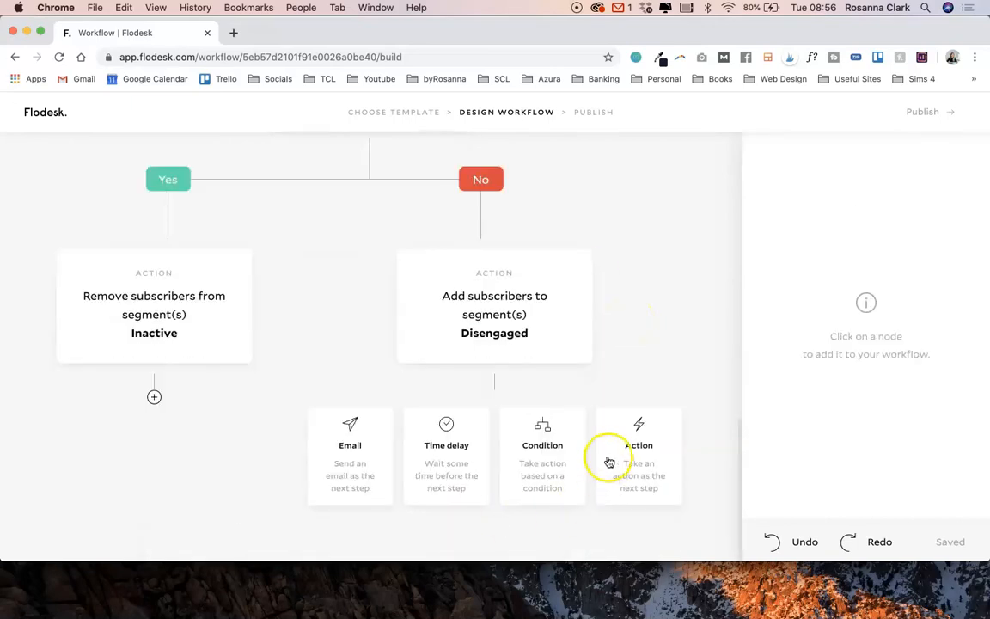
left_click(868, 273)
left_click(851, 342)
left_click(876, 344)
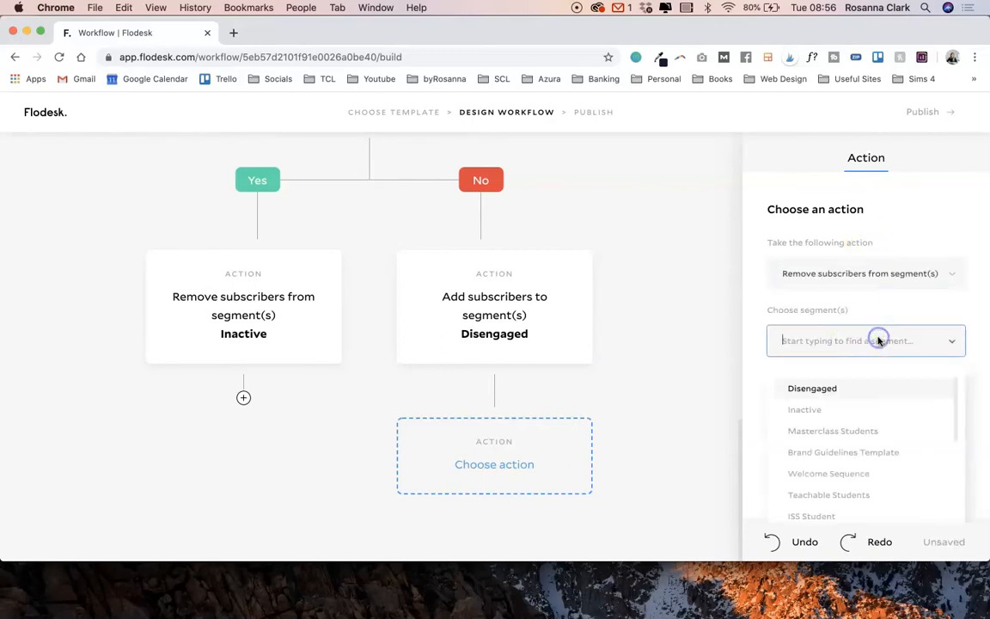
left_click(809, 409)
- Review the finished workflow and proceed to its publish stage
scroll(656, 363, "up", 10)
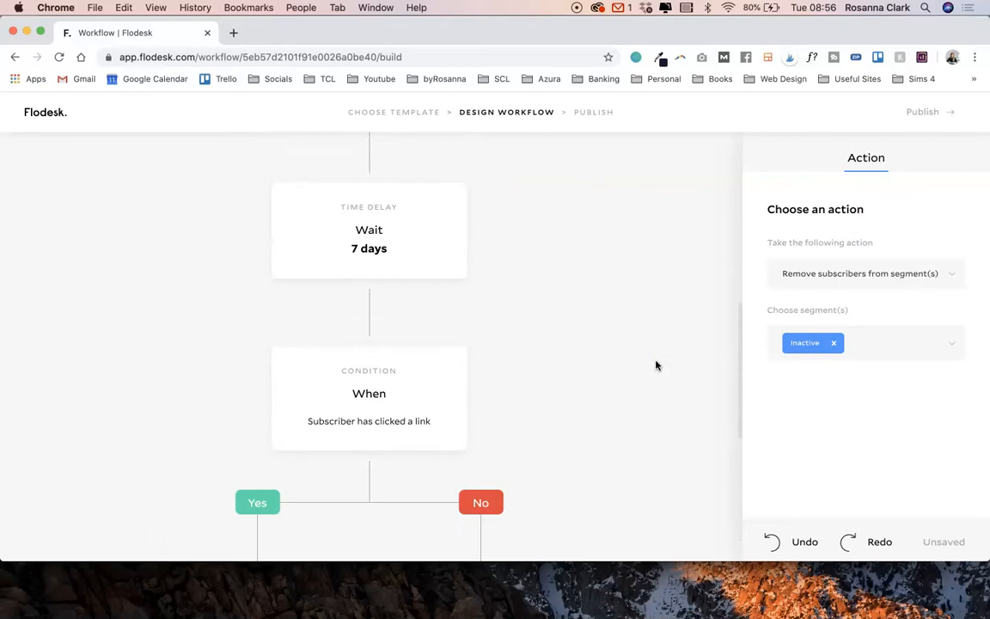
scroll(526, 360, "down", 5)
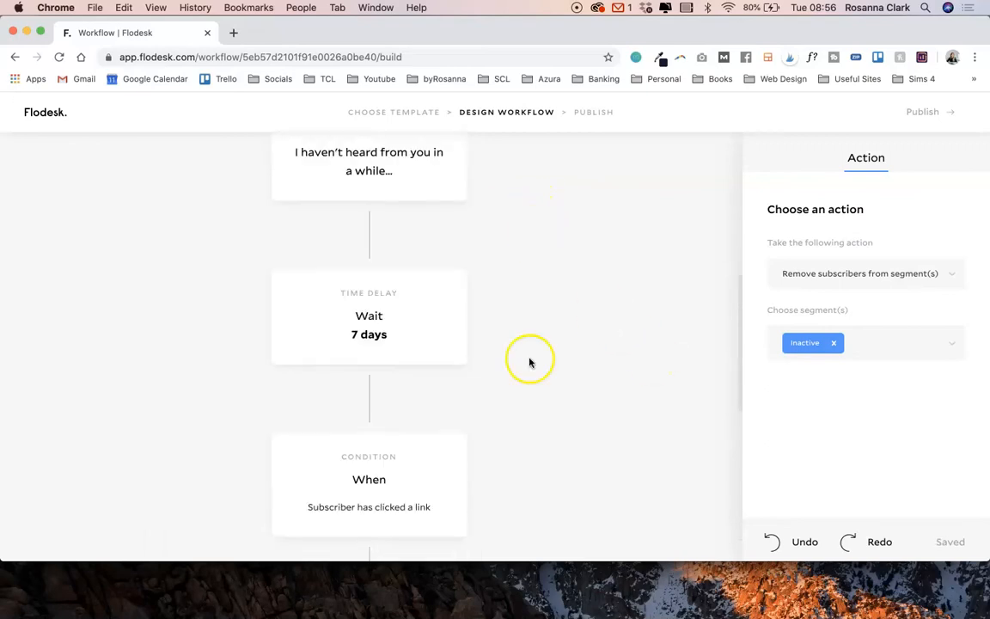
scroll(638, 411, "down", 5)
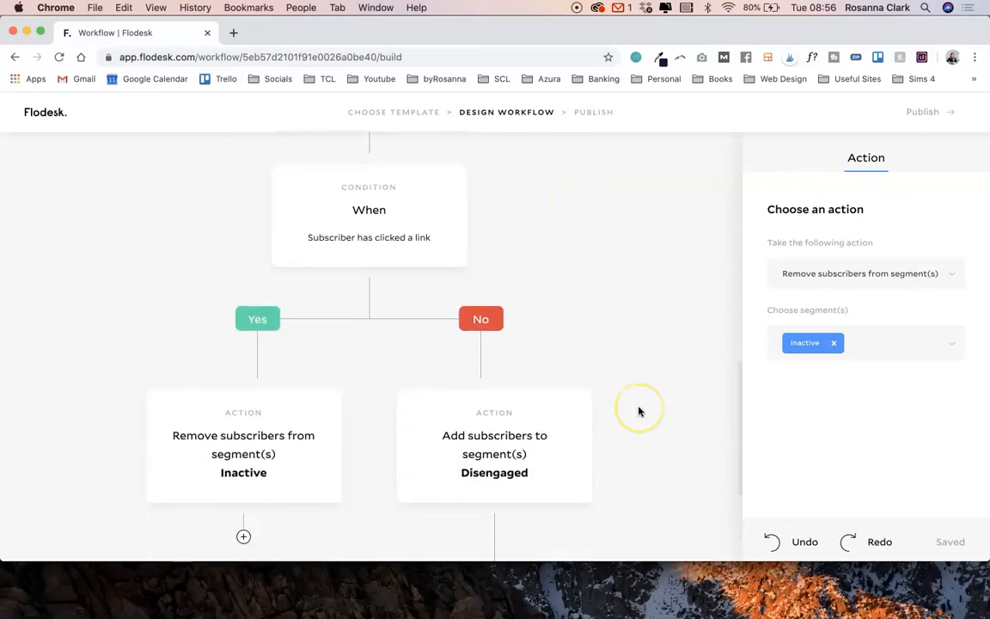
scroll(638, 412, "down", 1)
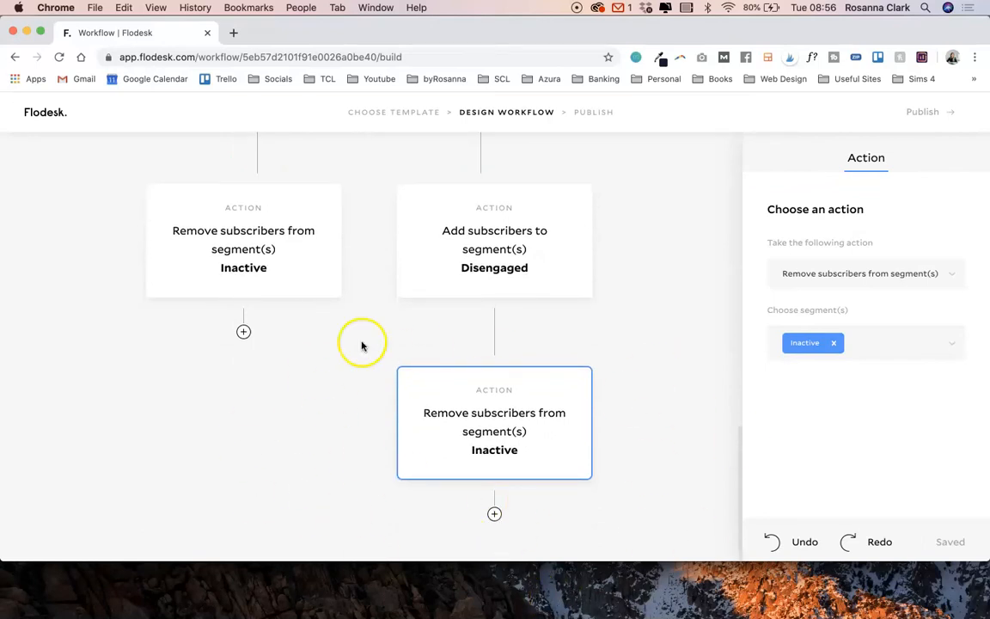
scroll(554, 297, "up", 2)
scroll(603, 236, "up", 1)
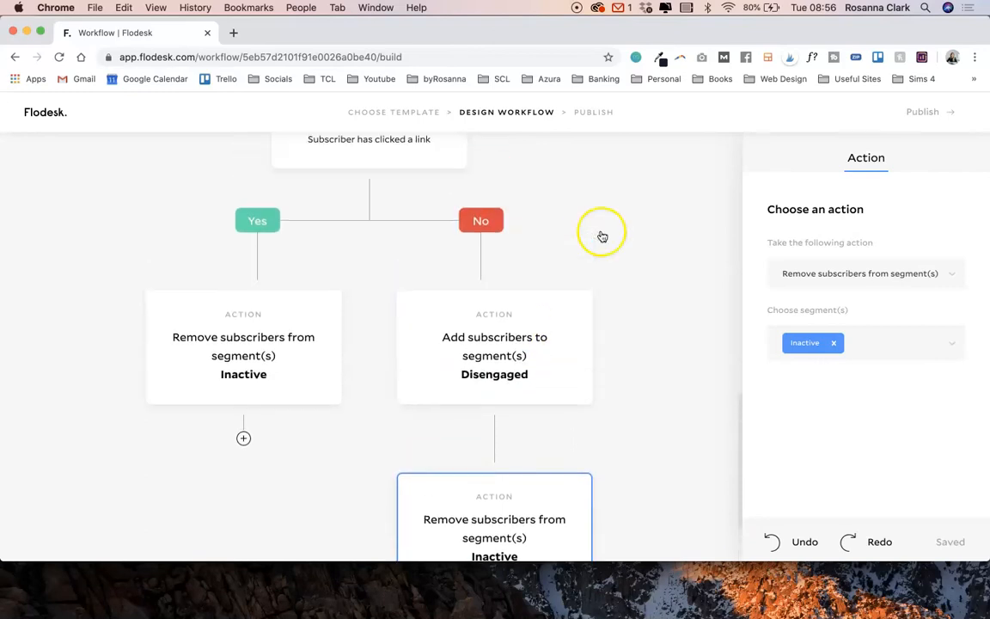
left_click(919, 114)
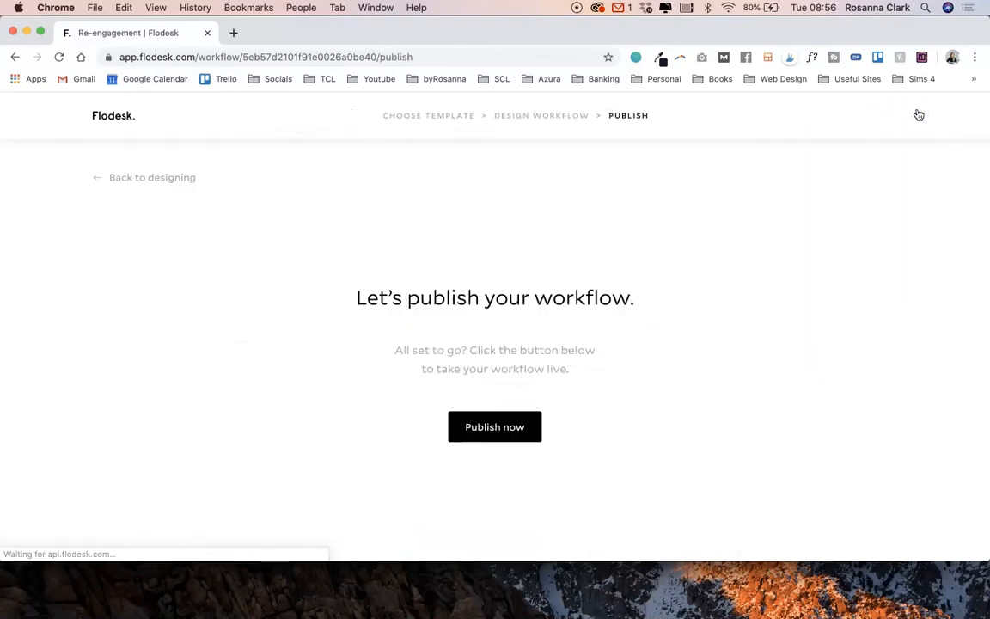
- Publish the Re-engagement workflow and open the list of subscribers
left_click(486, 427)
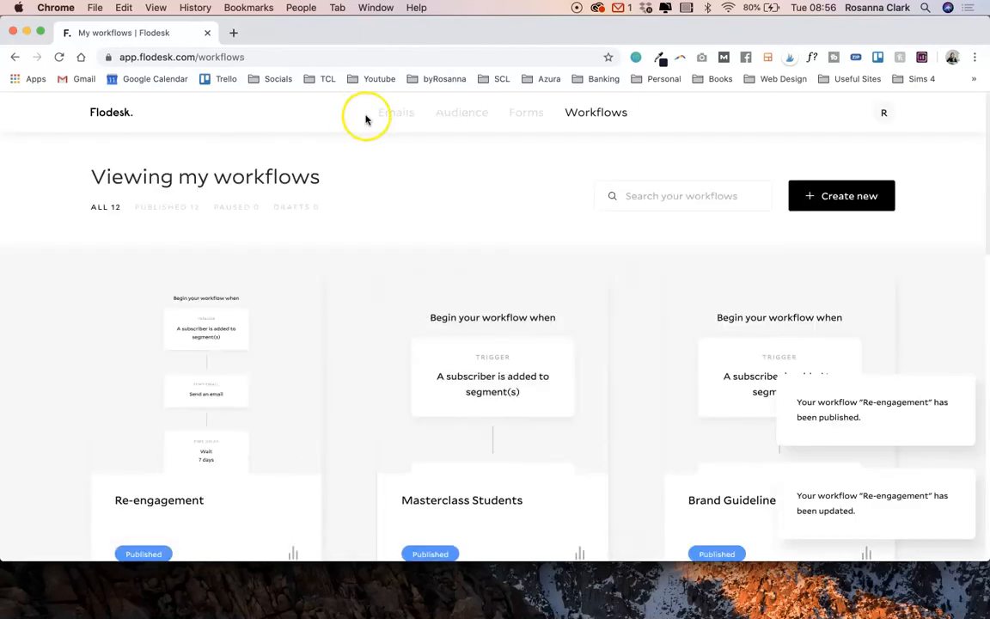
mouse_move(457, 116)
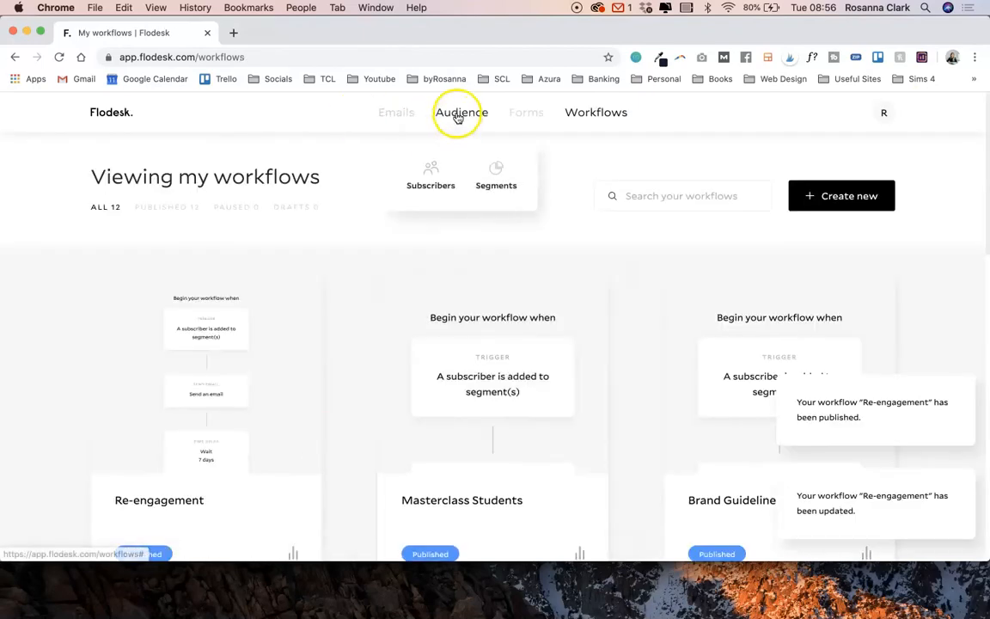
left_click(431, 176)
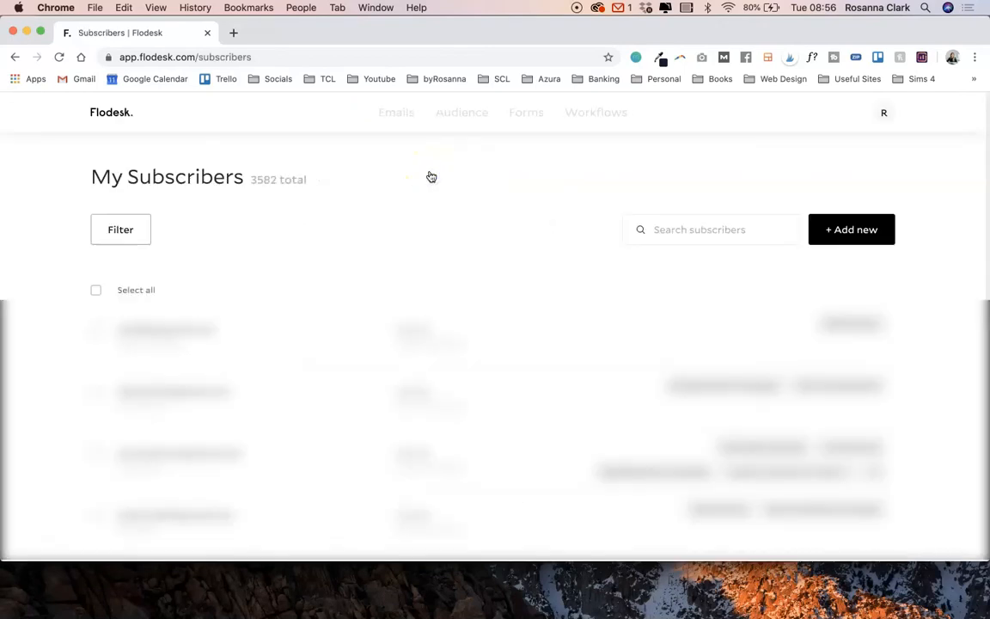
- Filter the subscribers to those with Active status whose last activity was 60 or more days ago
left_click(120, 233)
left_click(575, 352)
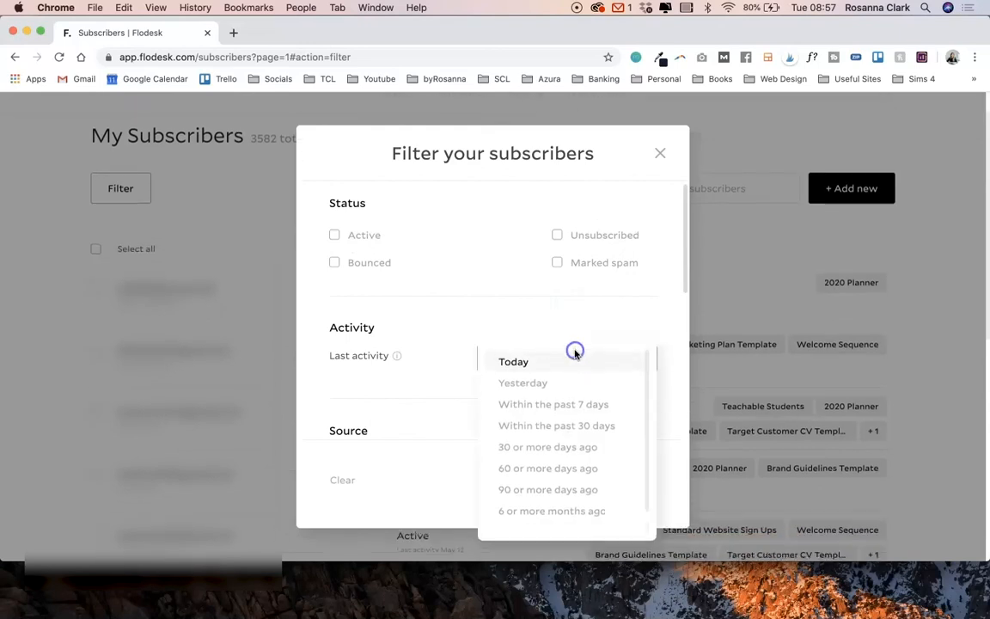
left_click(554, 510)
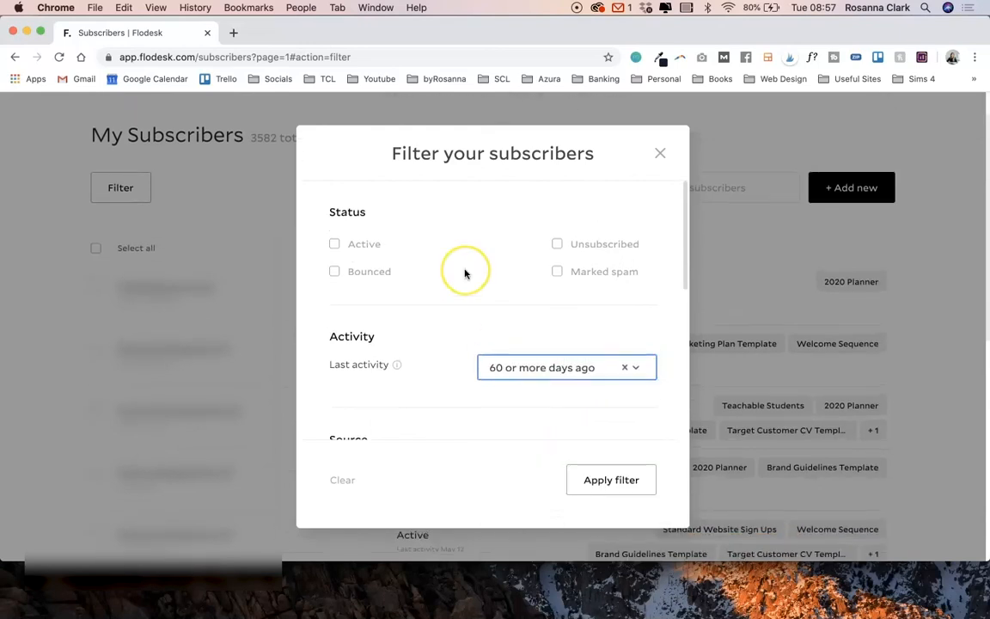
scroll(465, 273, "up", 1)
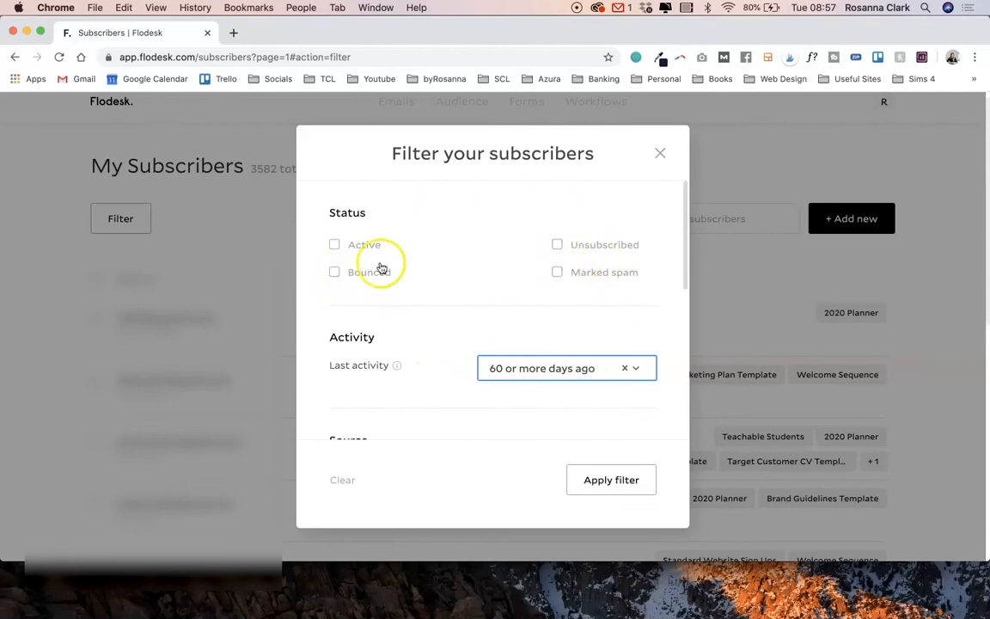
left_click(335, 245)
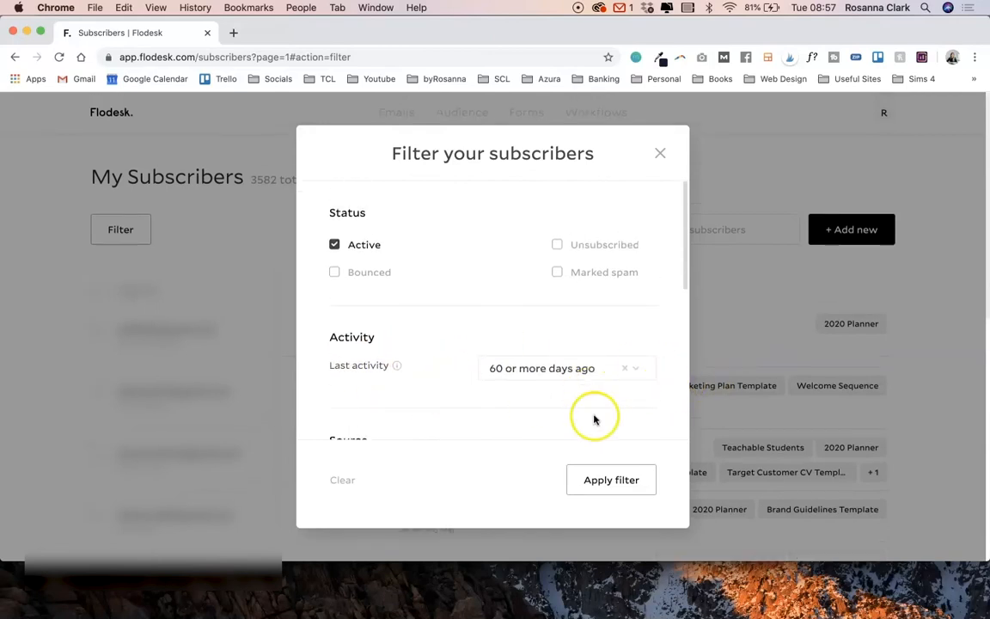
left_click(593, 480)
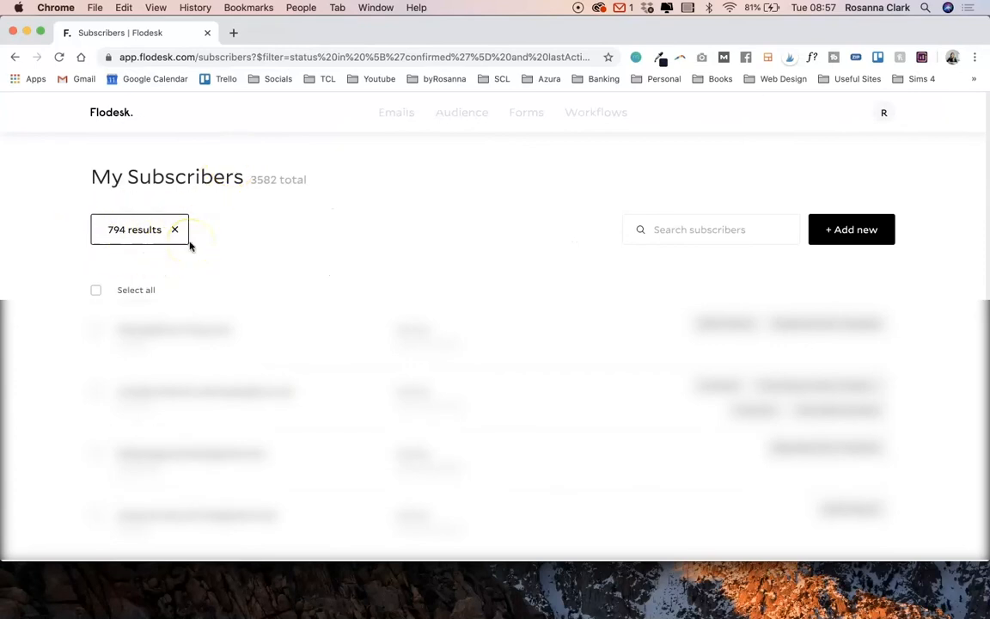
- Select all the filtered subscribers across every page and add them to the Inactive segment
left_click(96, 291)
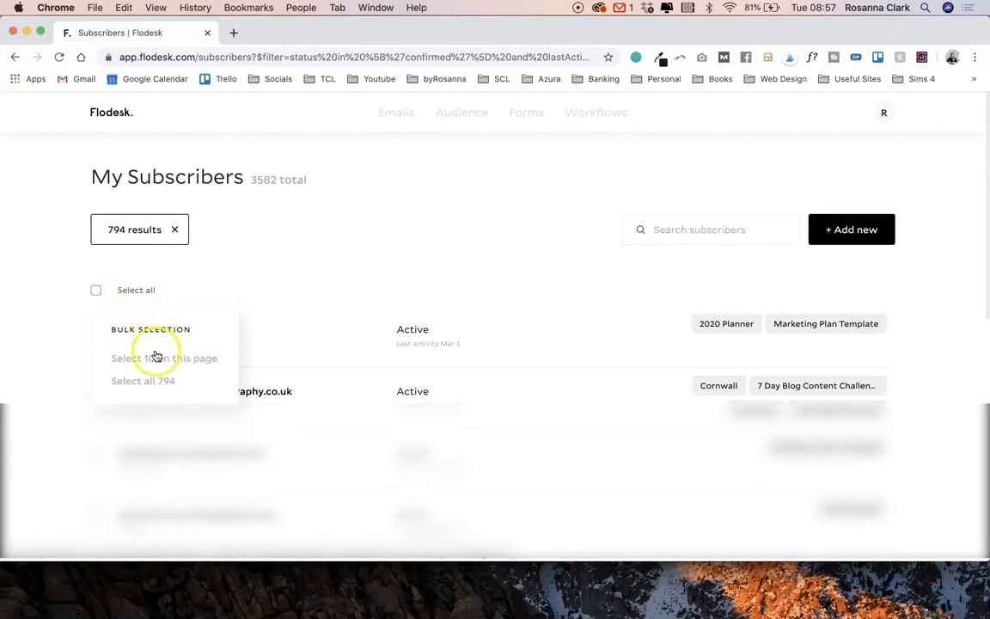
left_click(142, 380)
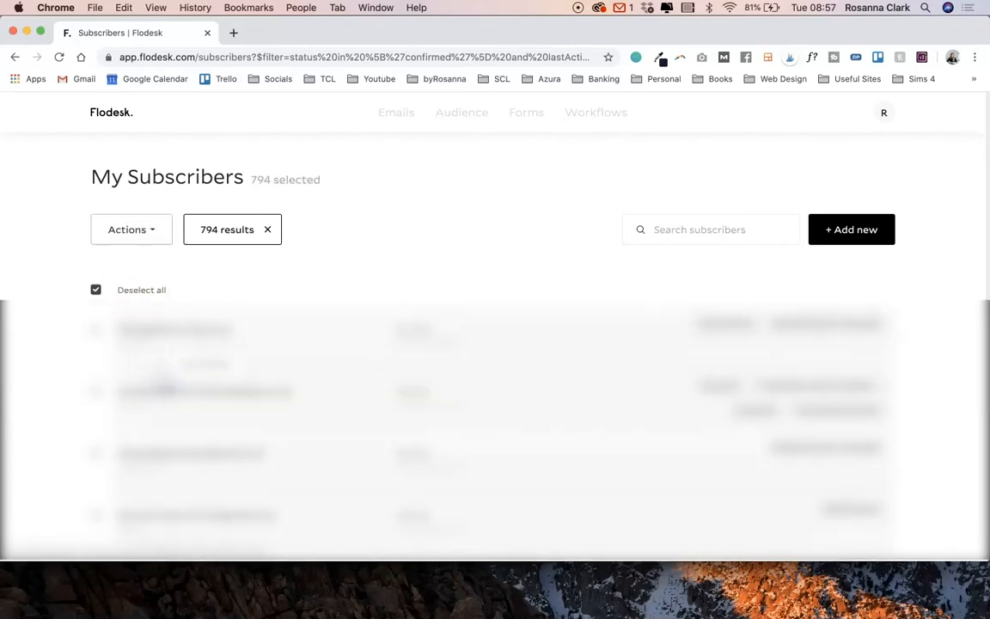
left_click(153, 232)
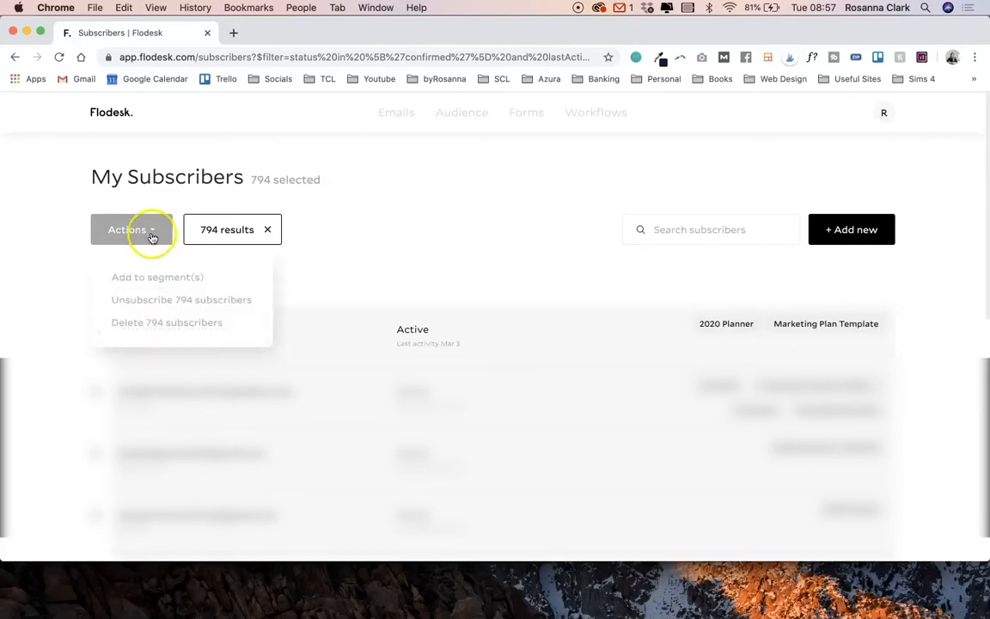
left_click(148, 278)
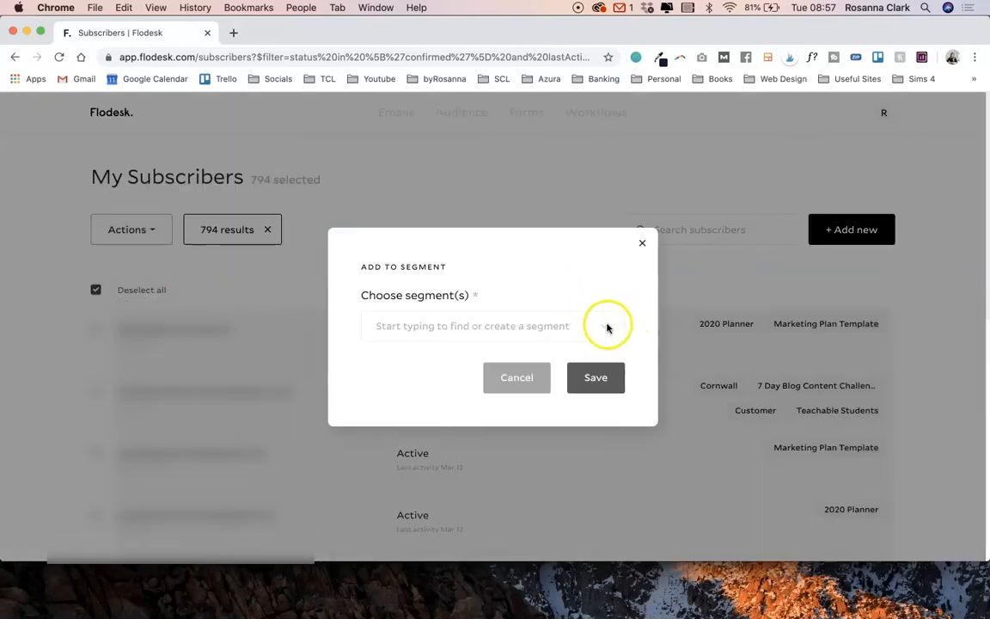
left_click(604, 326)
left_click(427, 368)
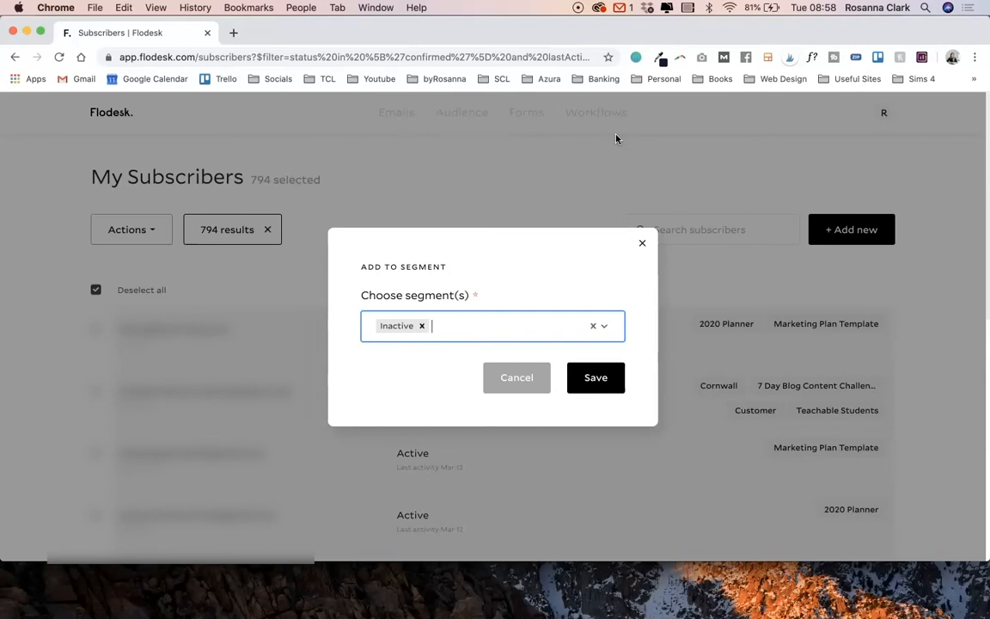
left_click(598, 383)
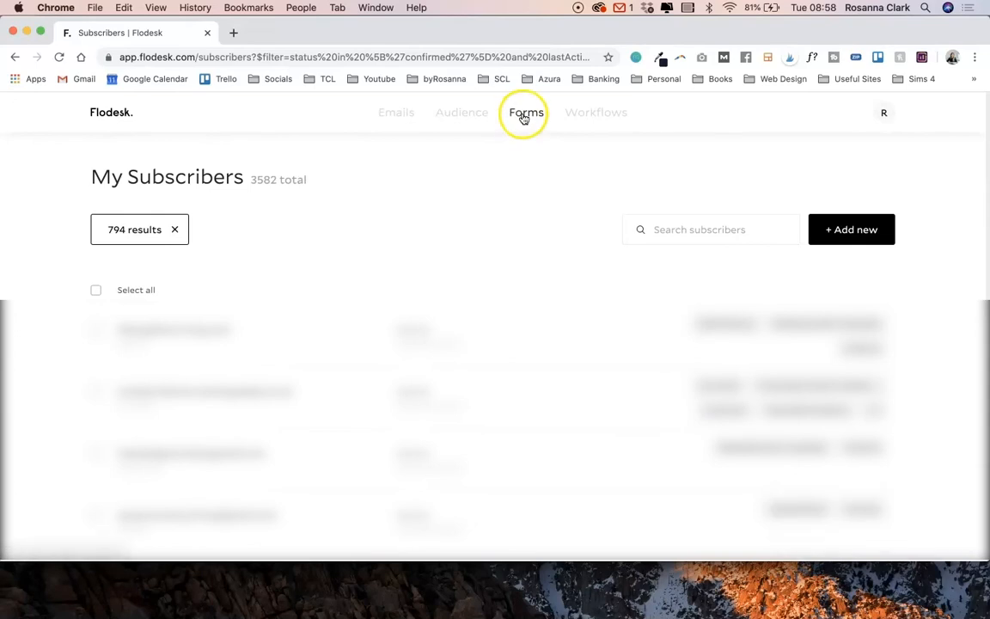
- Go to the workflows list and check the subscriber statistics of the Re-engagement workflow
left_click(579, 114)
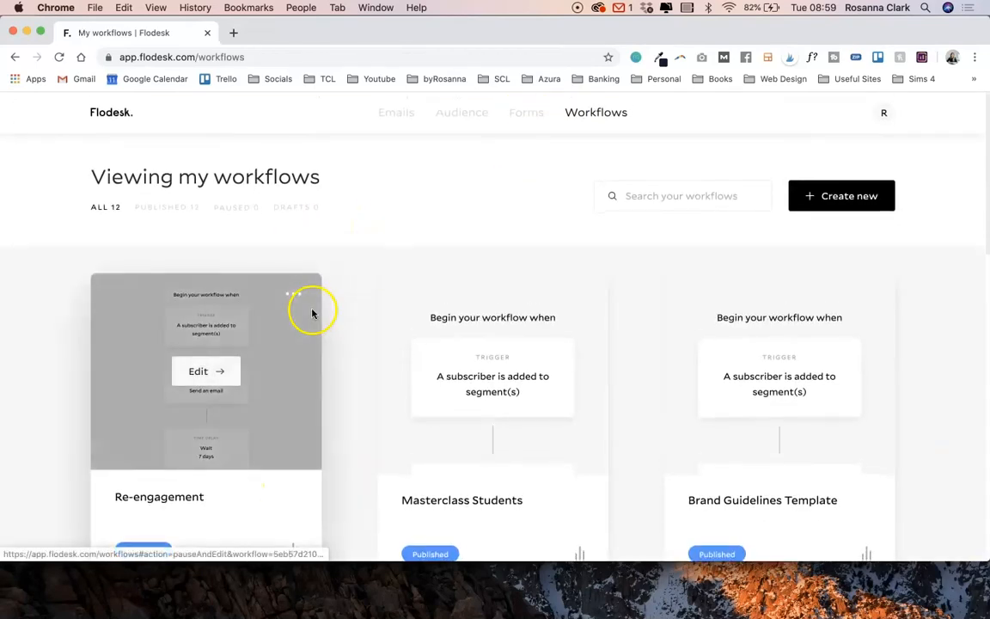
scroll(310, 314, "down", 3)
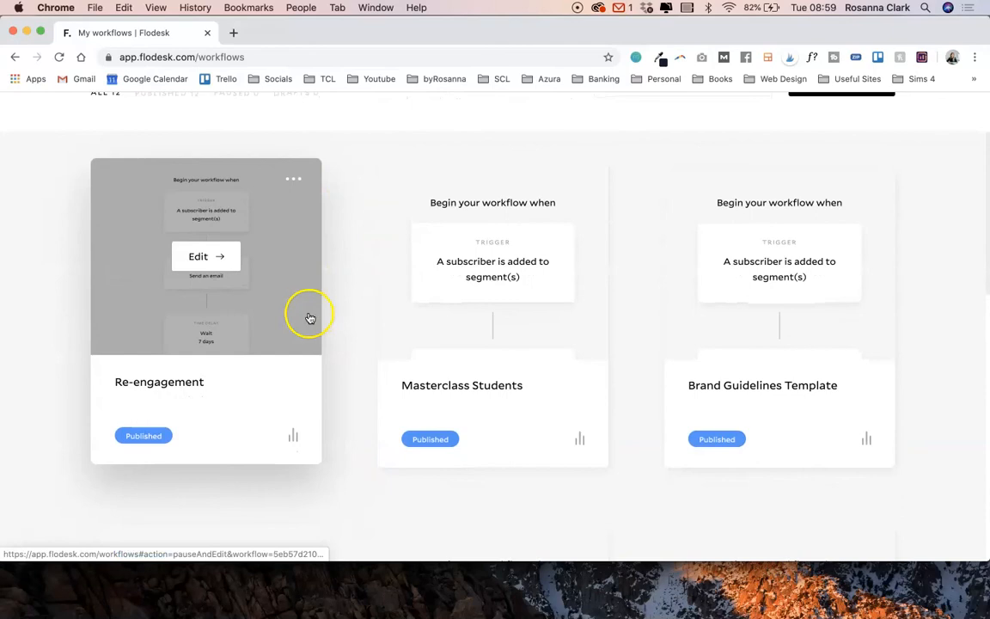
left_click(292, 438)
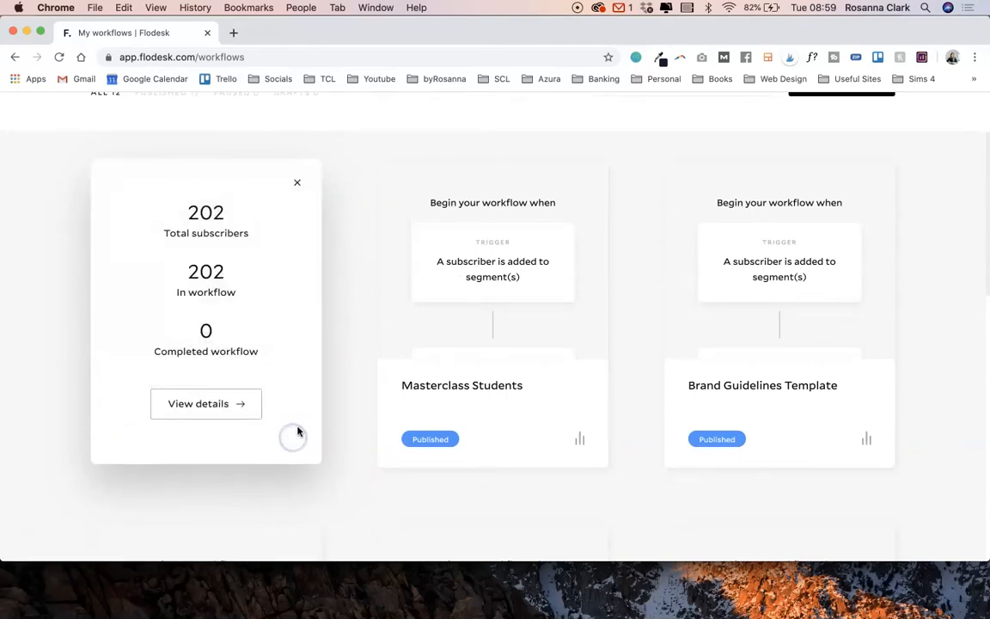
left_click(299, 181)
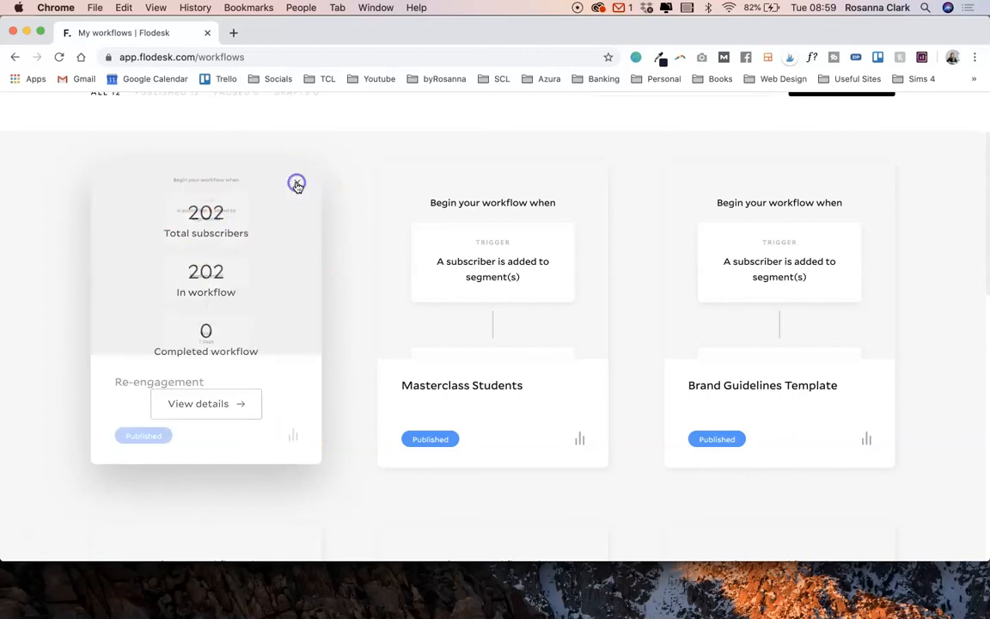
scroll(430, 177, "up", 3)
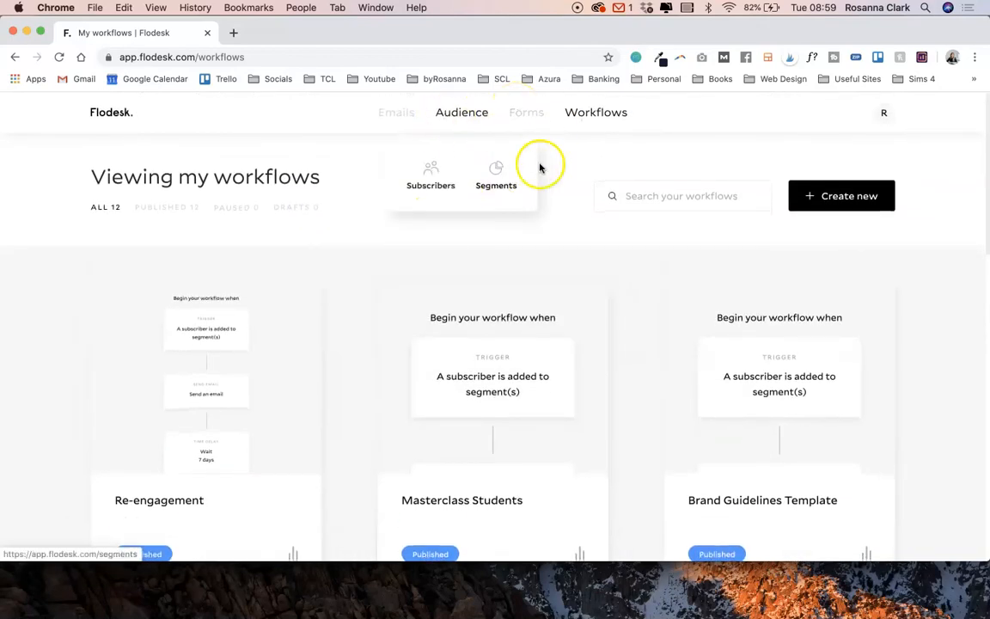
scroll(265, 413, "down", 2)
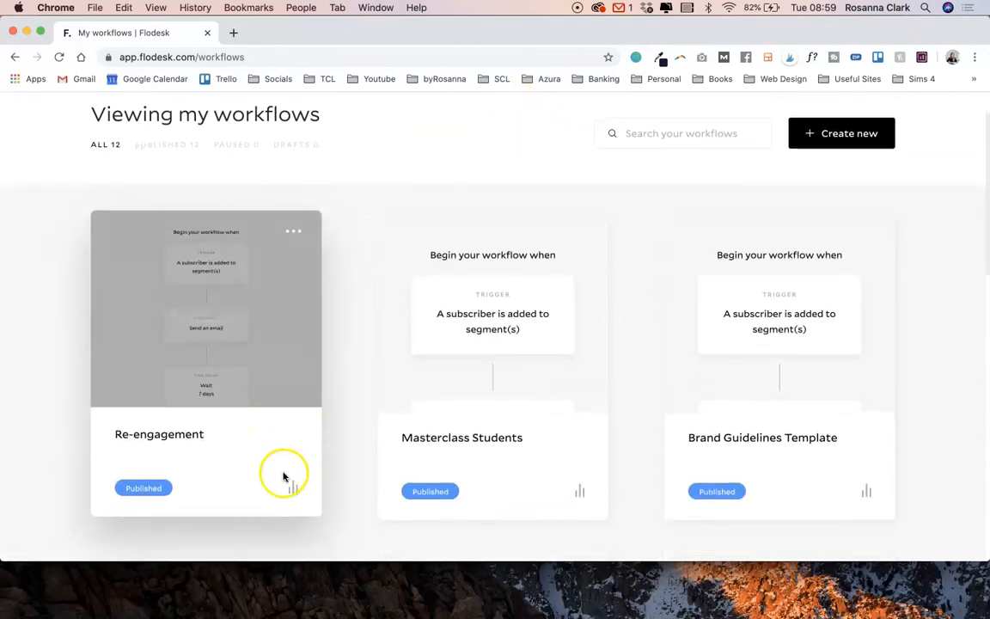
scroll(318, 364, "down", 3)
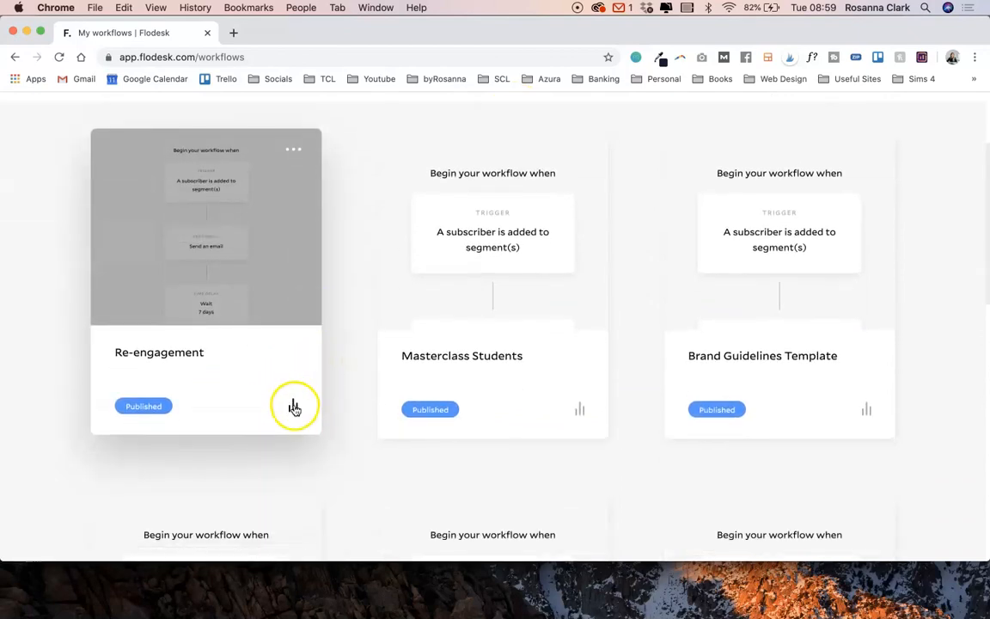
left_click(294, 409)
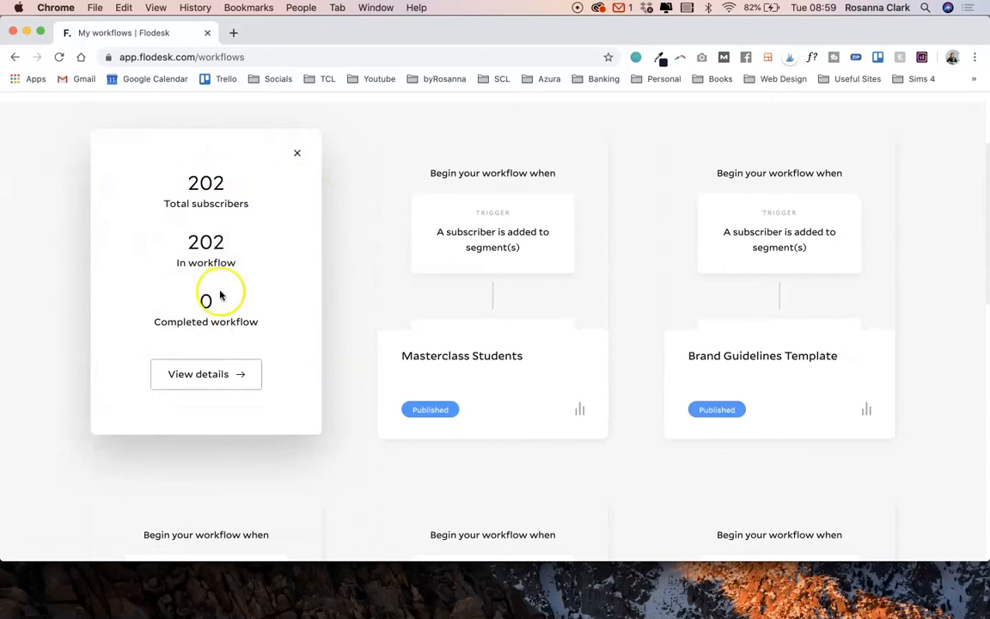
left_click(297, 152)
scroll(378, 185, "up", 2)
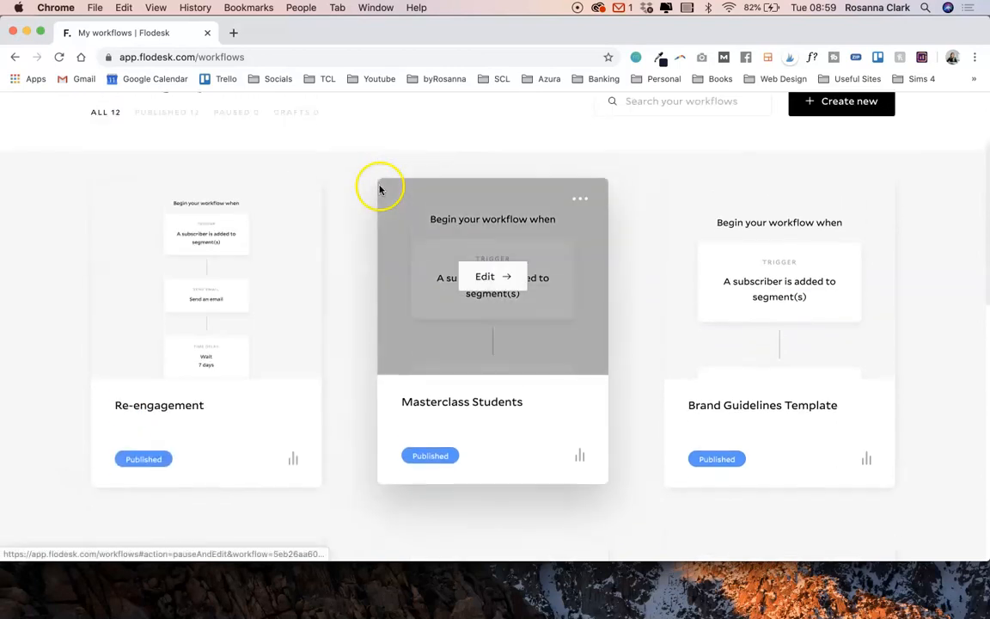
scroll(335, 201, "up", 1)
mouse_move(232, 392)
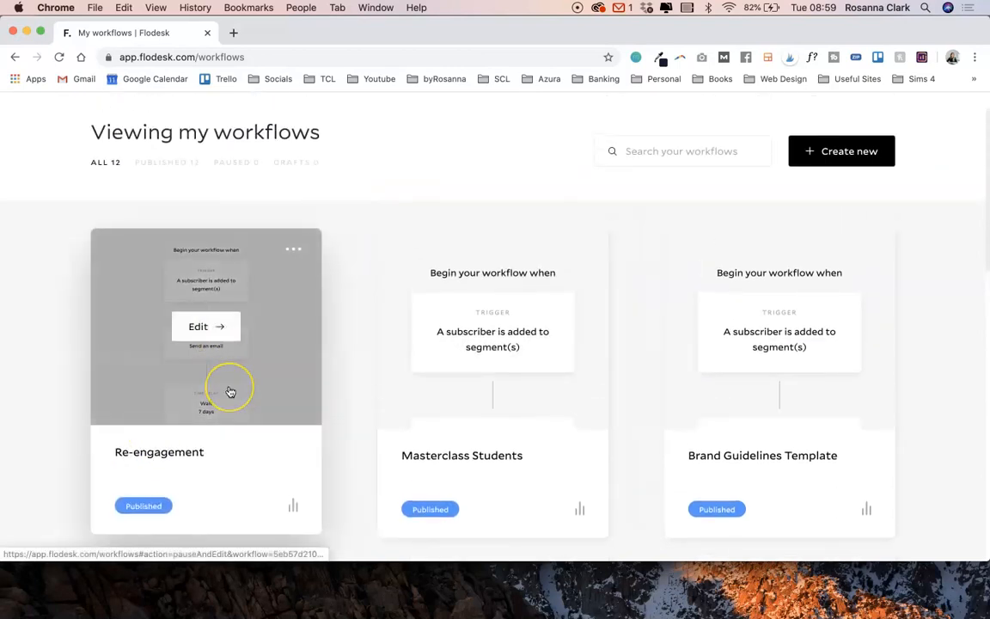
scroll(344, 230, "up", 1)
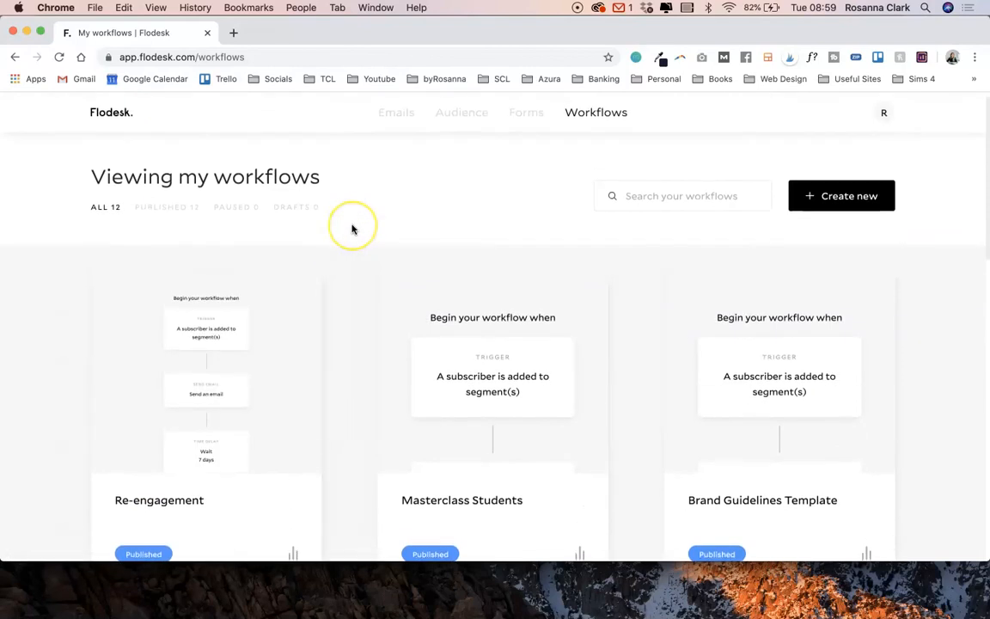
- Open the subscribers list and filter it to members of the Disengaged segment
mouse_move(471, 117)
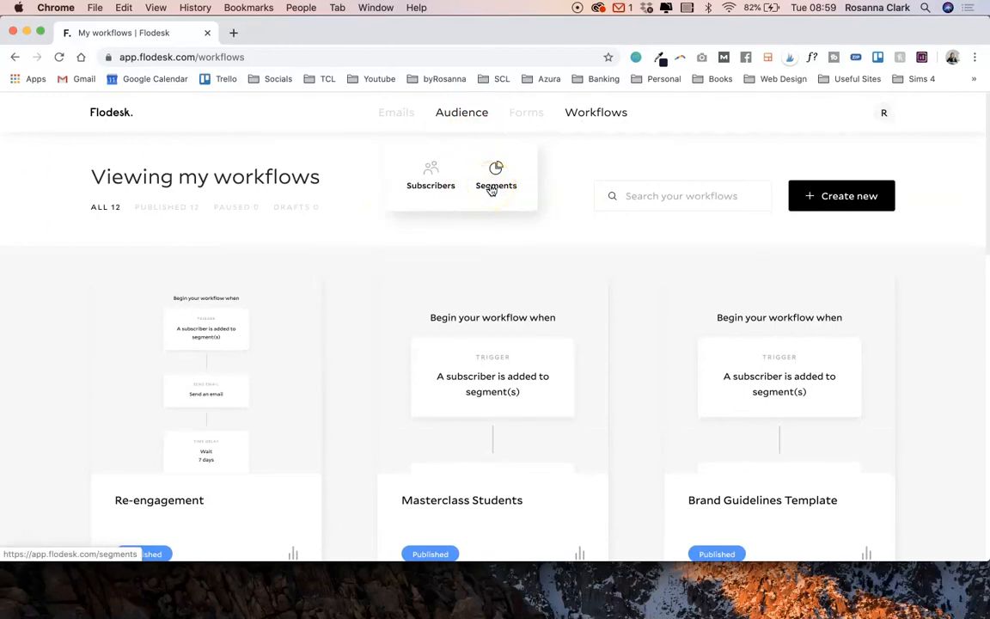
left_click(431, 170)
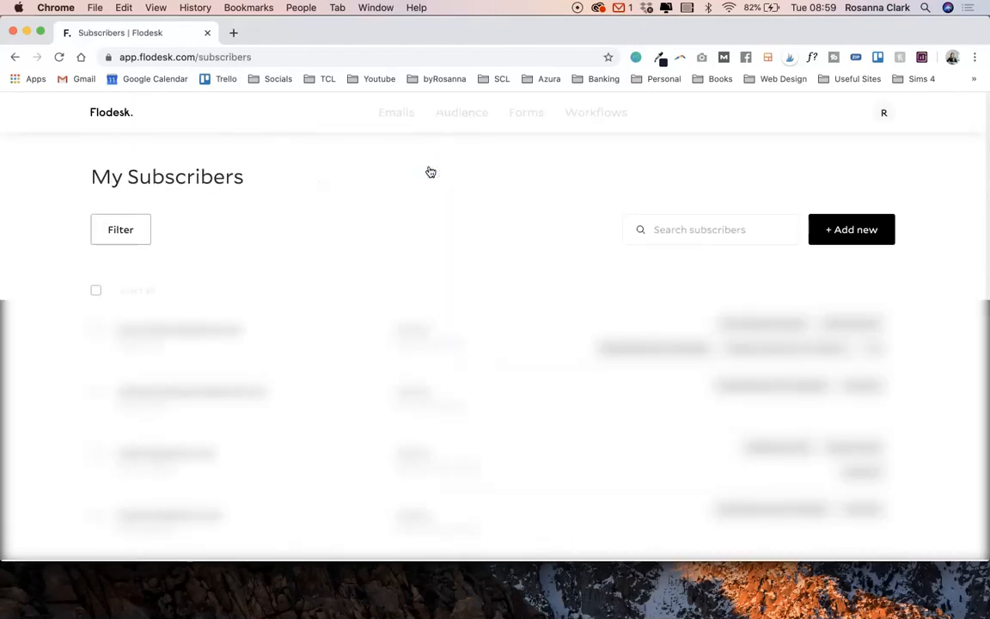
left_click(122, 230)
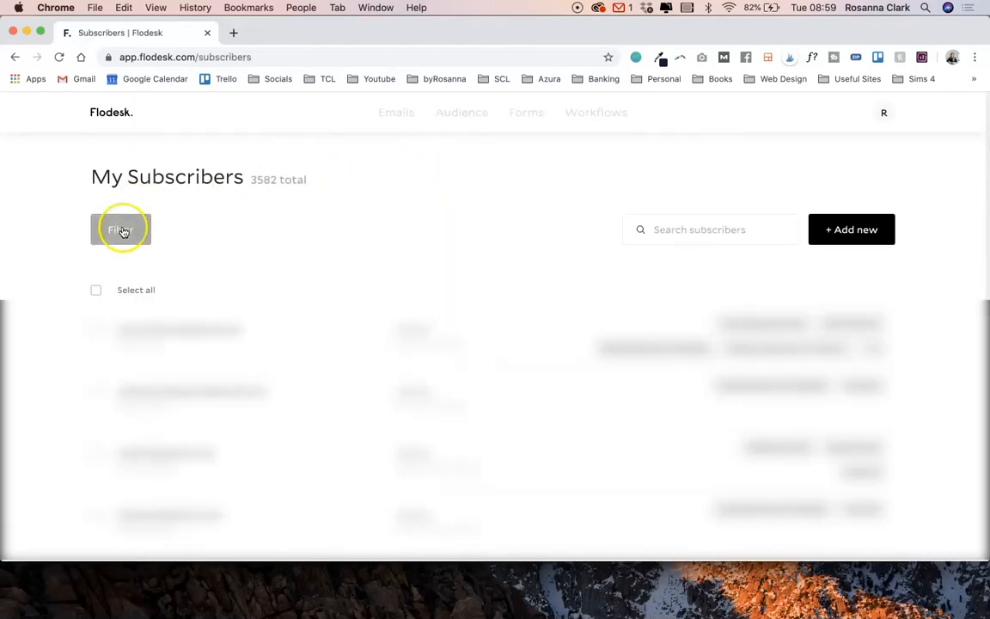
scroll(504, 384, "down", 5)
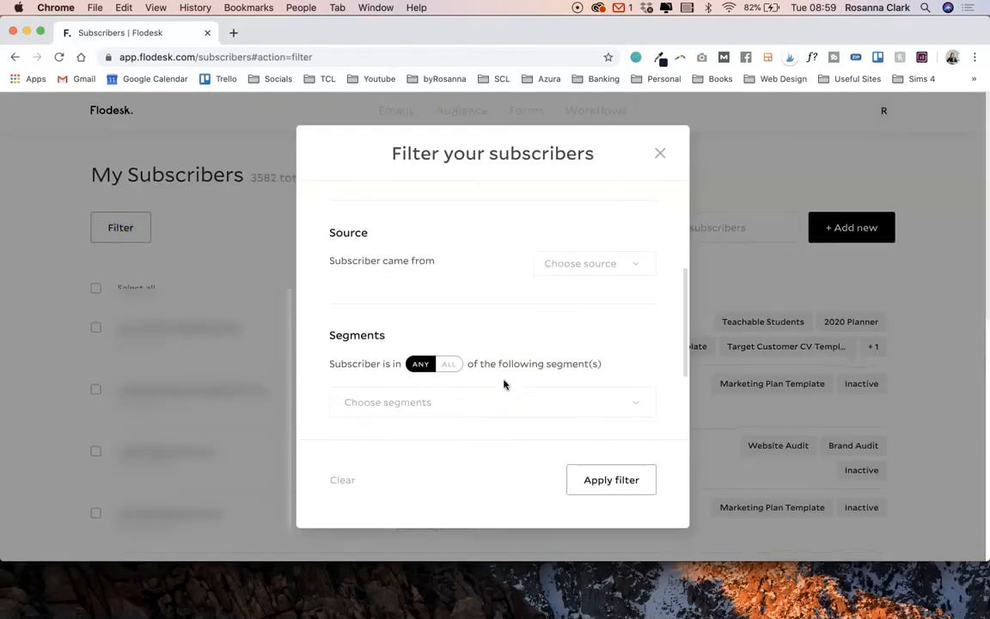
scroll(596, 298, "down", 2)
left_click(627, 314)
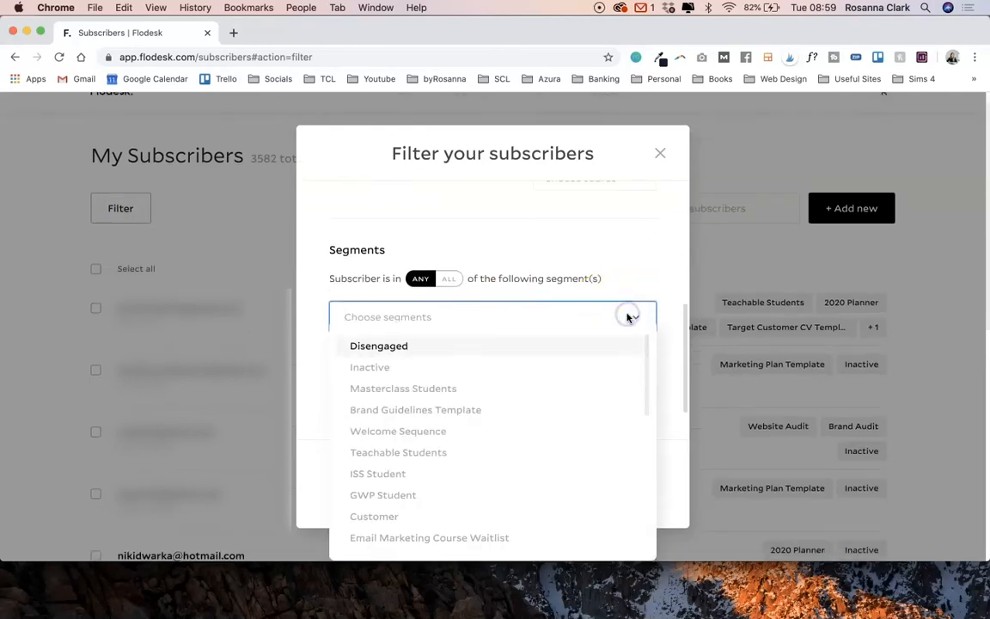
left_click(462, 346)
left_click(621, 483)
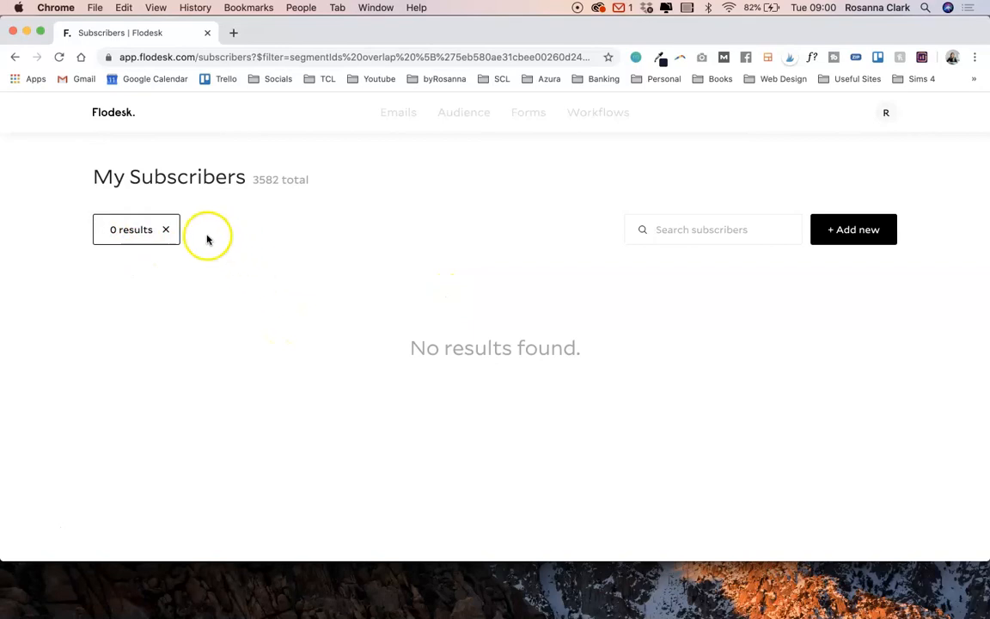
- Clear the segment filter, then select the 10 subscribers on this page and show the bulk unsubscribe and delete options
left_click(166, 230)
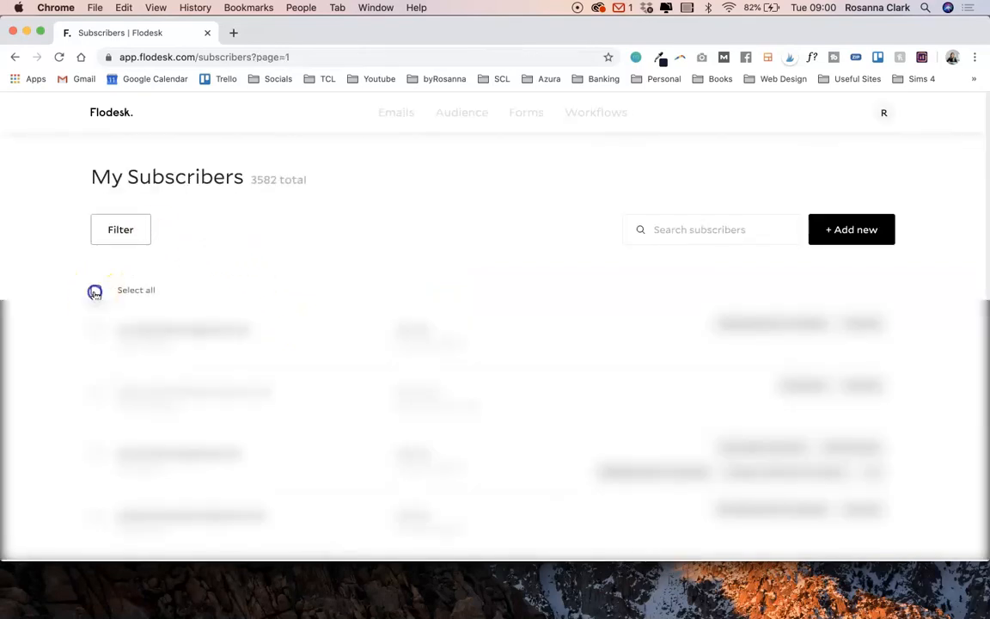
left_click(95, 290)
left_click(138, 360)
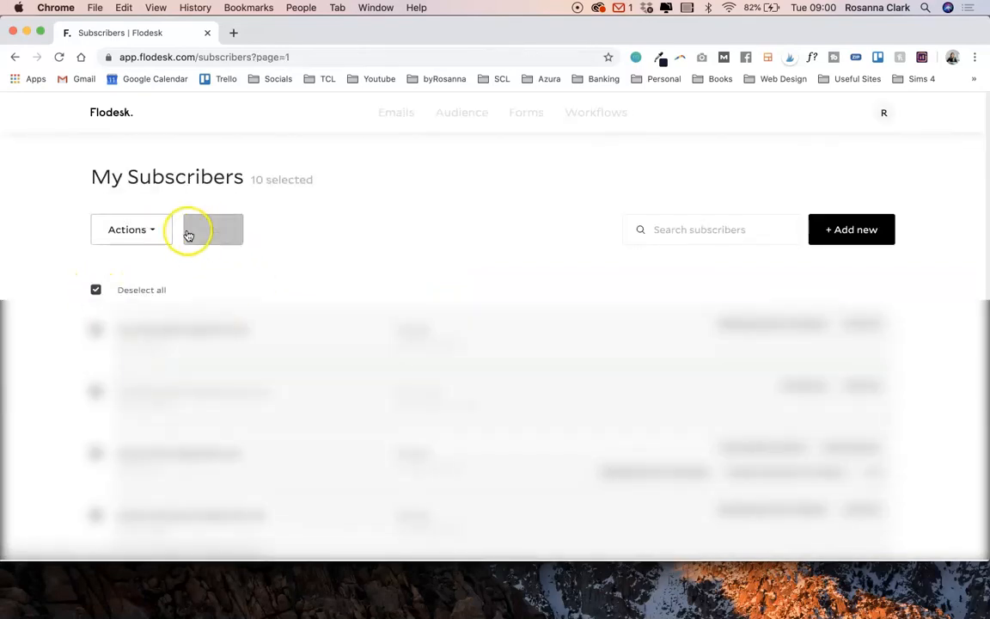
left_click(135, 230)
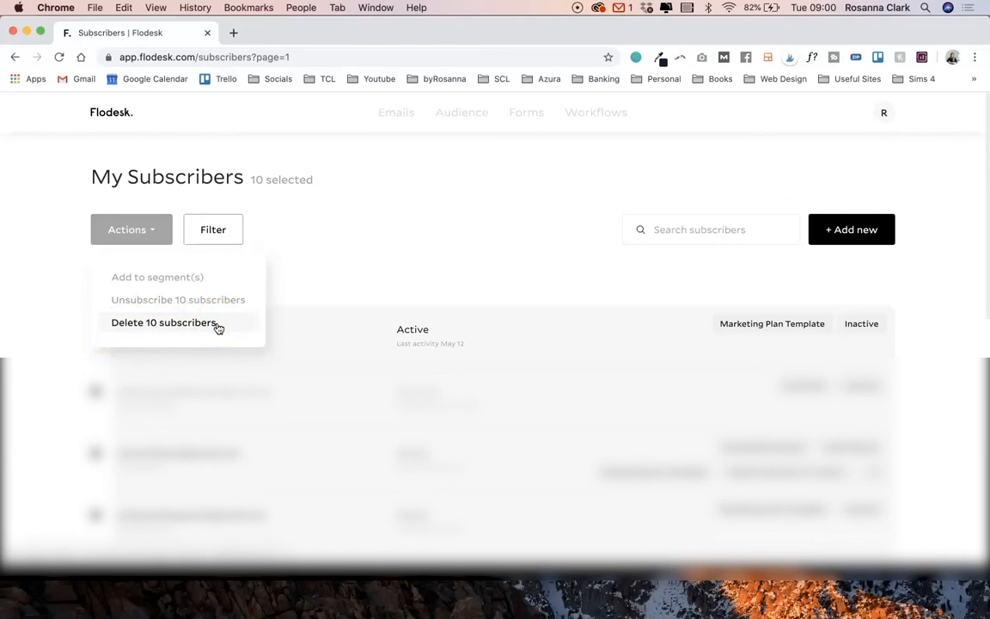
left_click(206, 306)
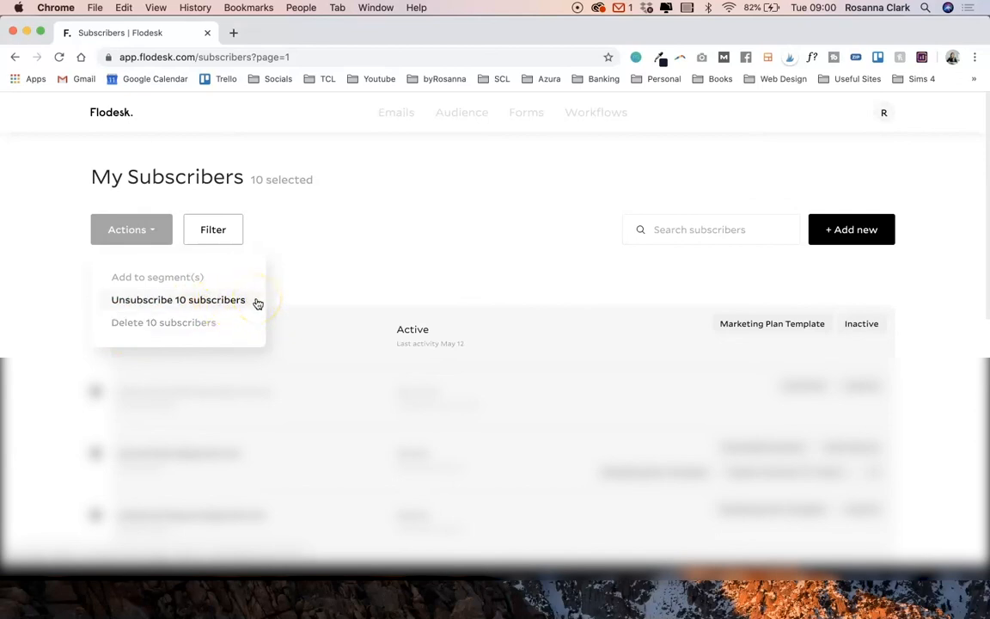
- Dismiss the bulk subscriber actions, go to the emails list and duplicate the "How well do you know your 'ideal customer'?" email
left_click(384, 239)
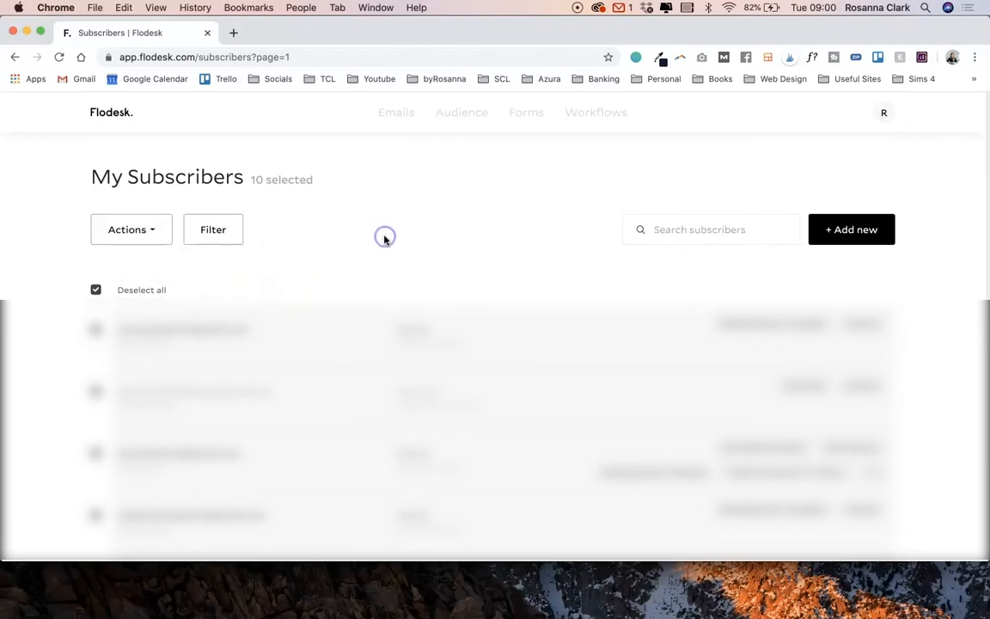
left_click(395, 120)
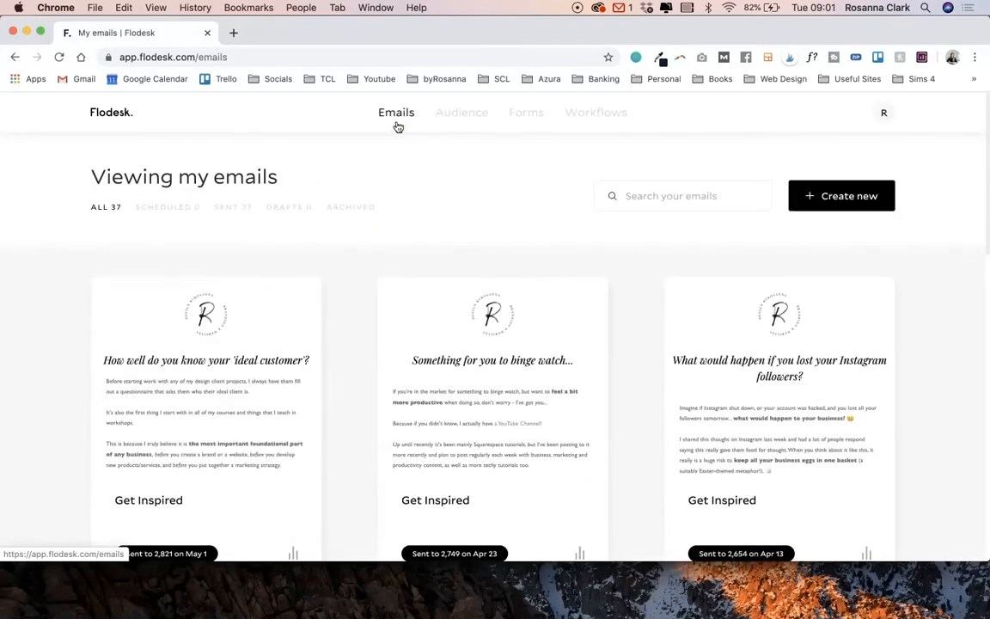
scroll(578, 320, "down", 1)
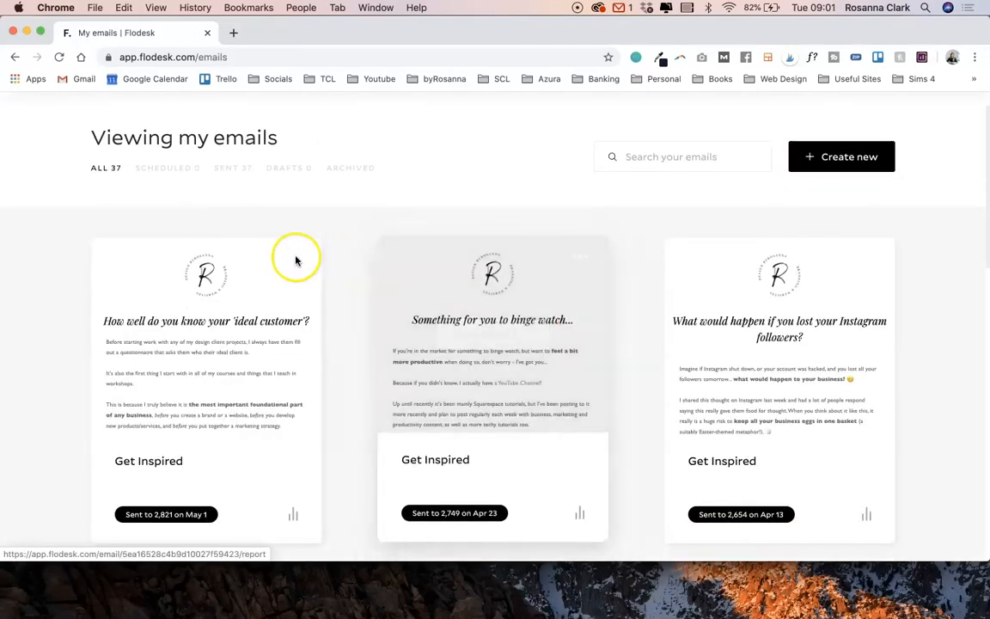
left_click(292, 258)
left_click(257, 328)
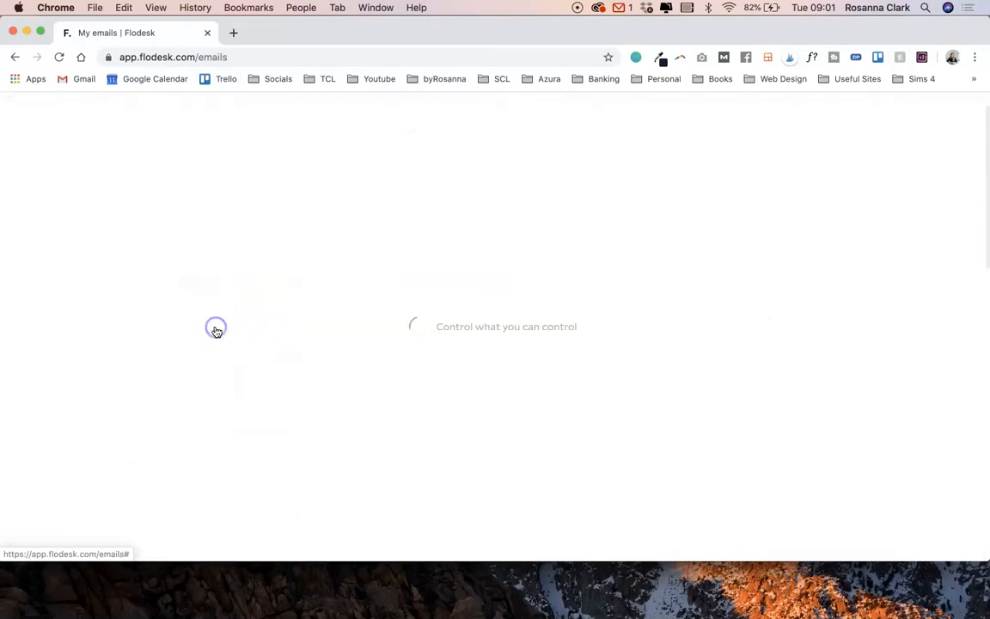
- Open the duplicated draft email and continue past its design and sender details to the choice of recipients
scroll(199, 292, "down", 2)
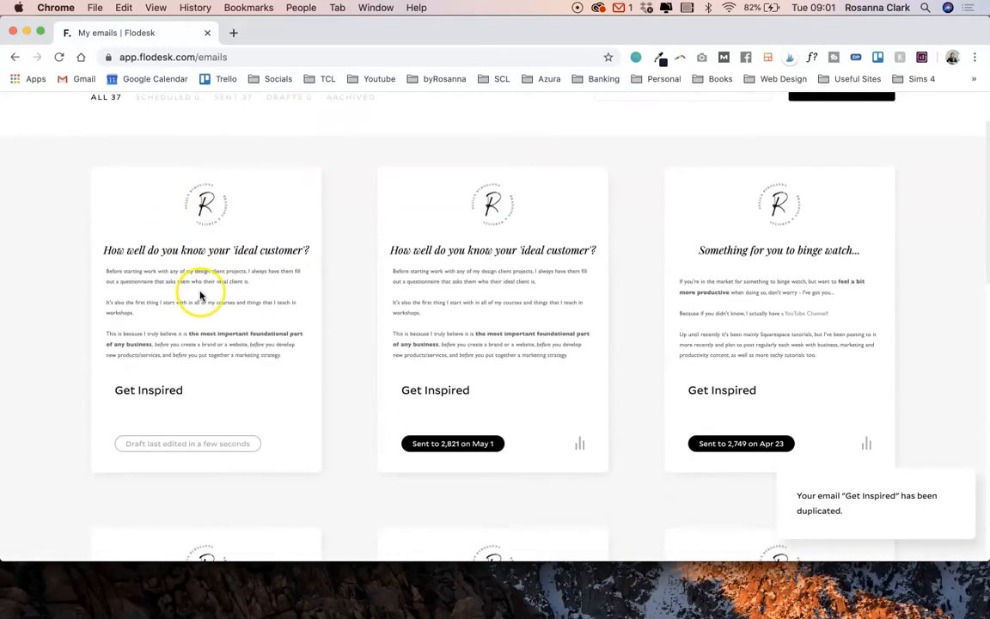
left_click(225, 263)
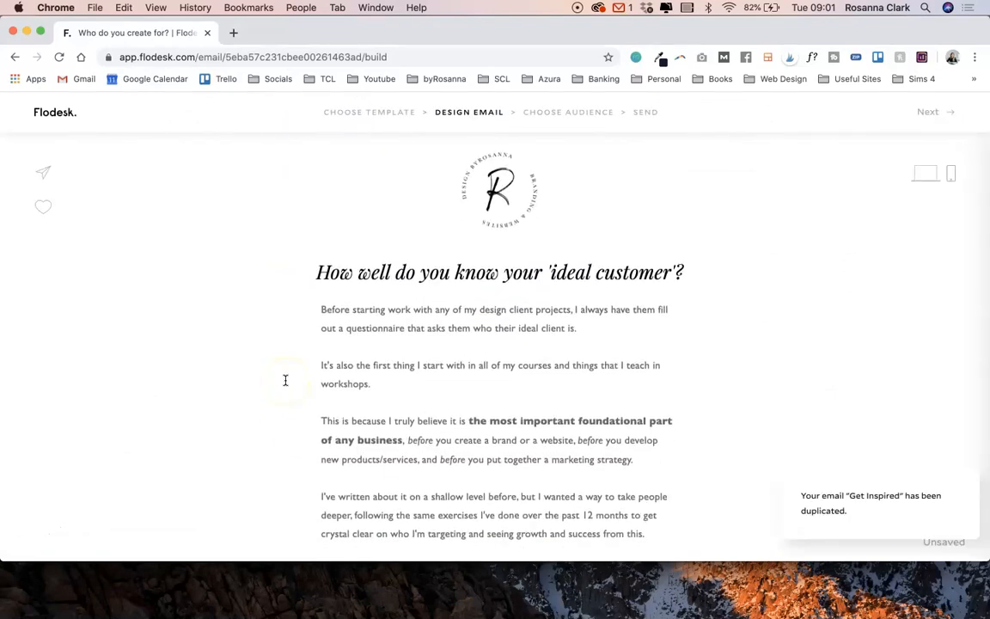
left_click(941, 114)
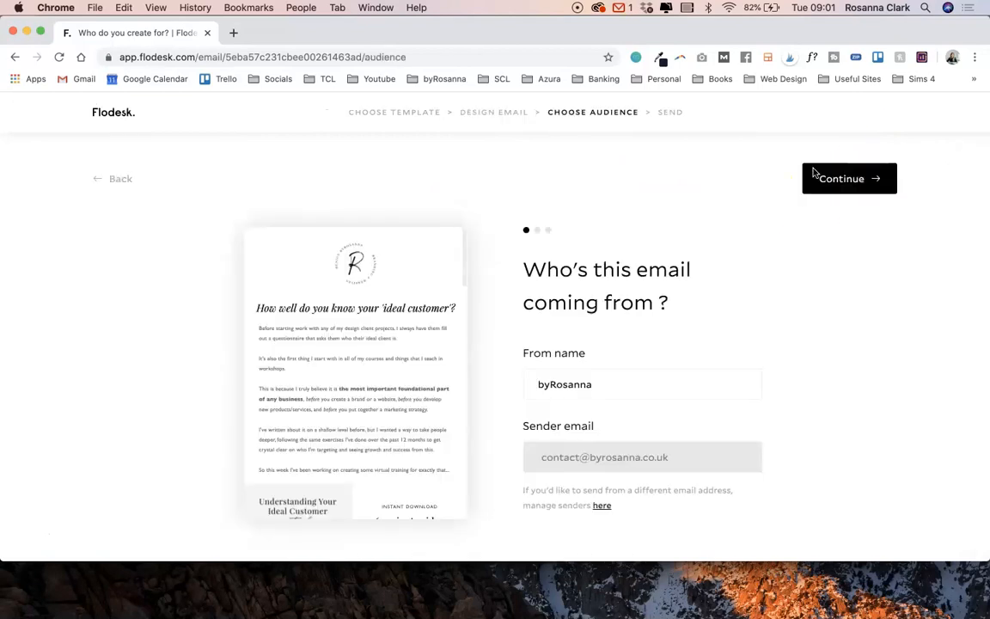
left_click(860, 189)
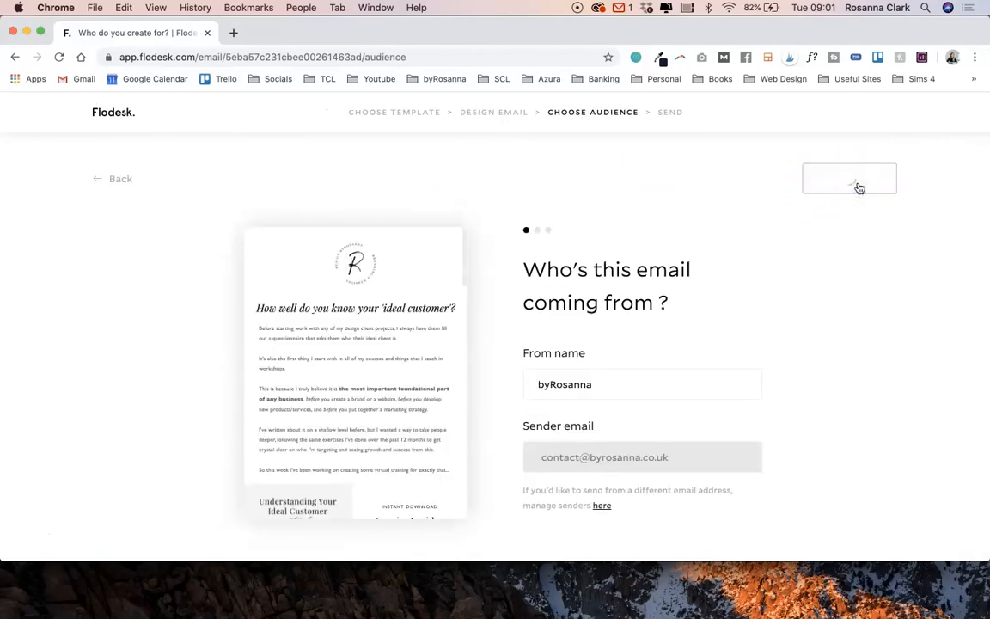
left_click(841, 179)
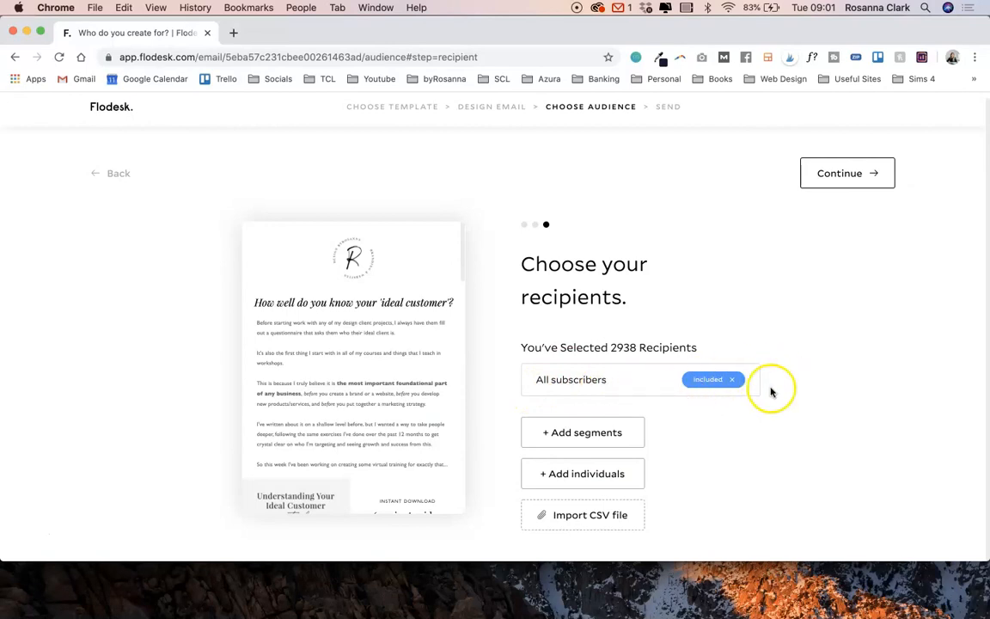
- Try excluding the Inactive and Disengaged segments from the email's recipients, discard the selection and return to the emails list
left_click(564, 436)
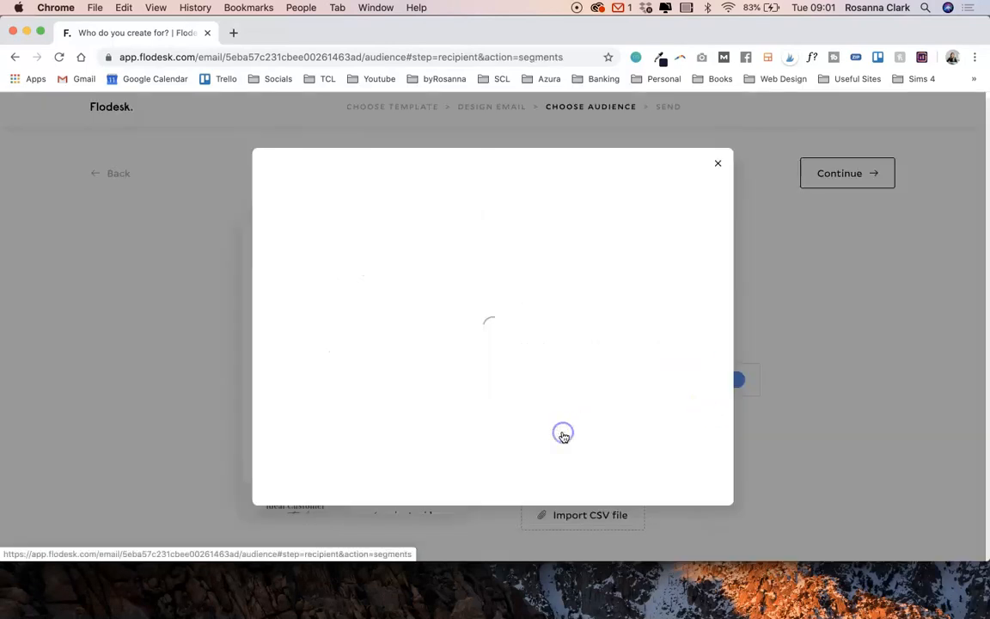
mouse_move(495, 348)
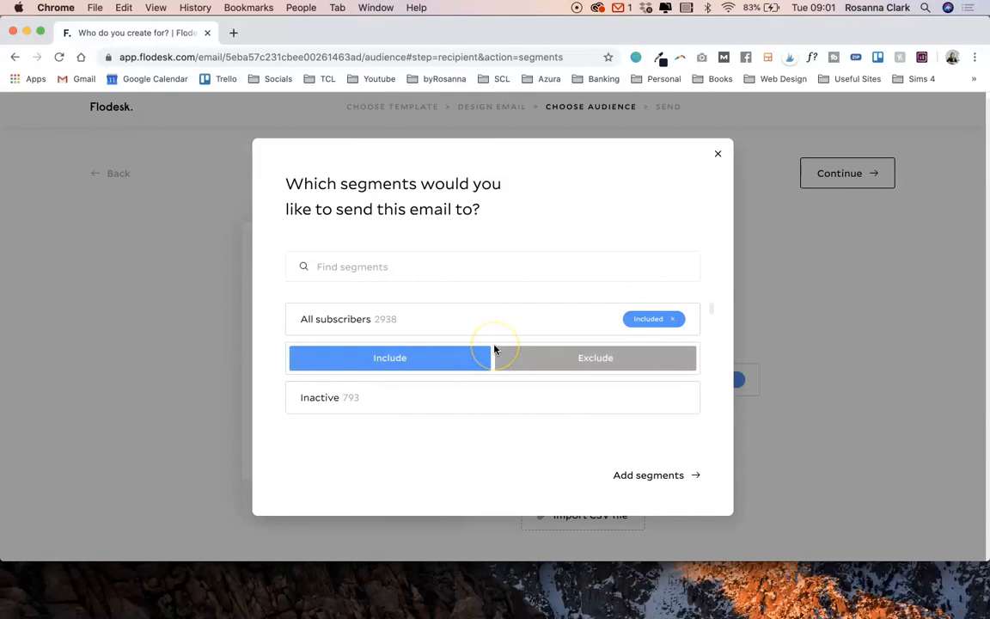
left_click(661, 245)
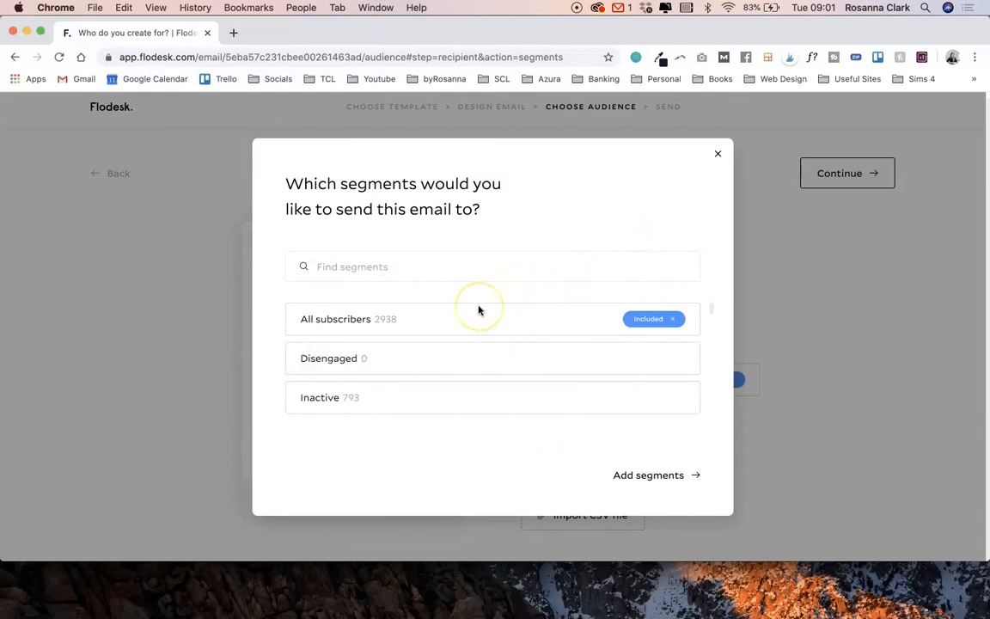
scroll(515, 344, "down", 1)
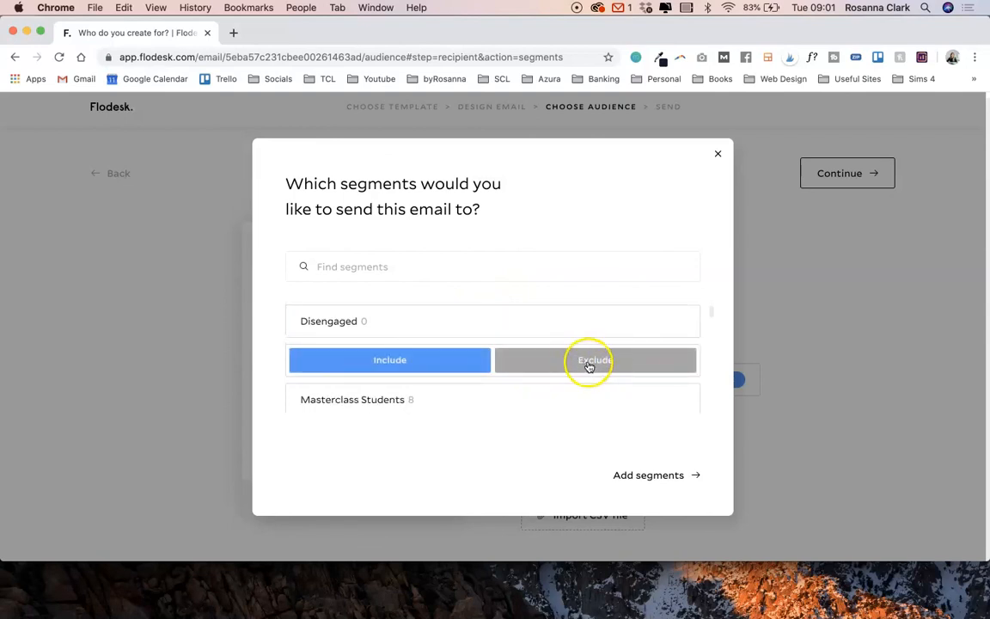
left_click(587, 364)
mouse_move(353, 364)
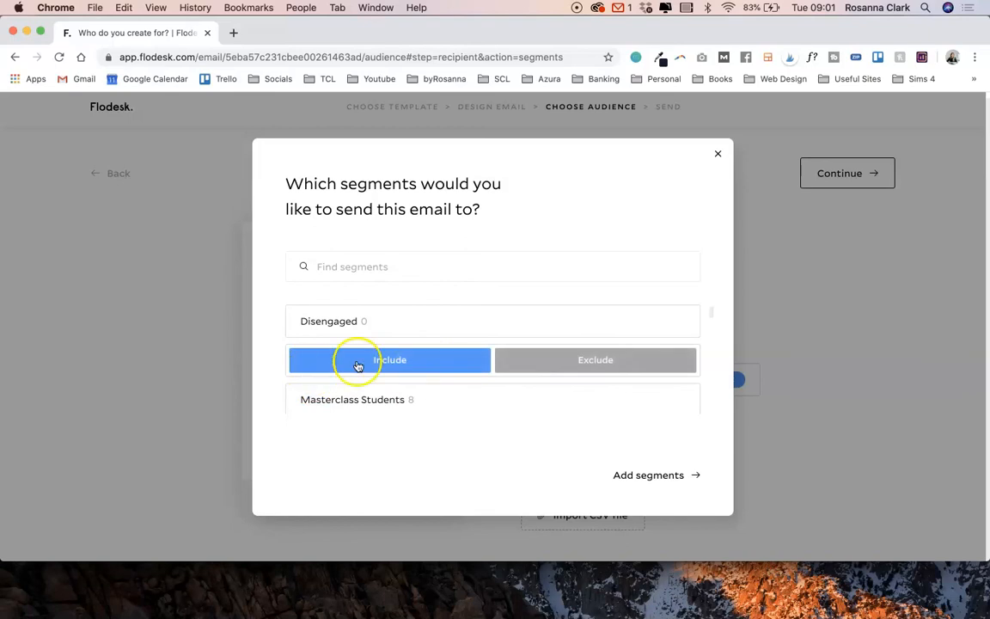
left_click(436, 325)
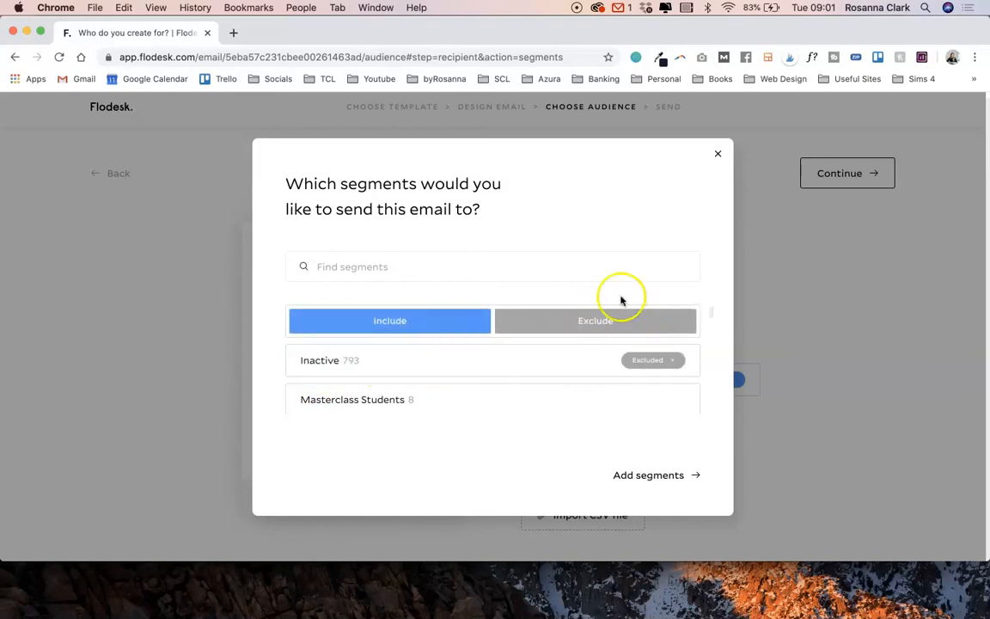
mouse_move(420, 329)
left_click(676, 320)
left_click(609, 321)
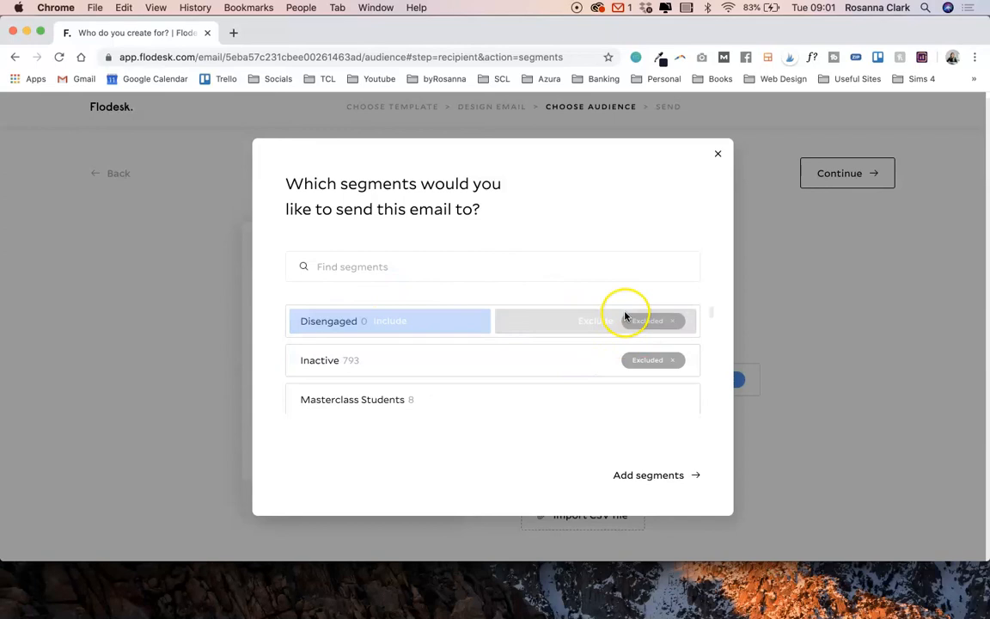
scroll(625, 318, "up", 2)
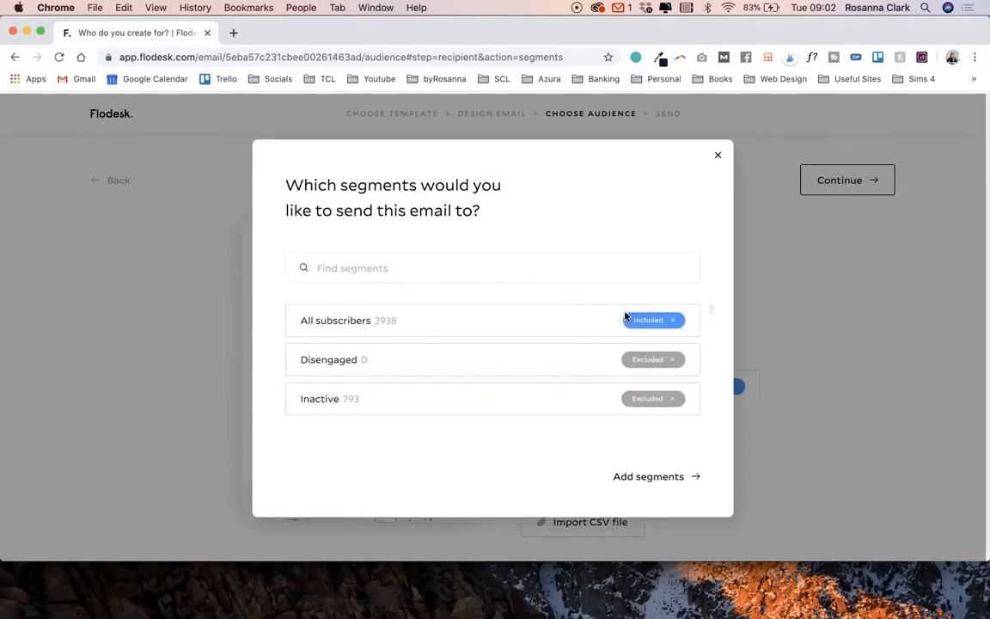
left_click(716, 153)
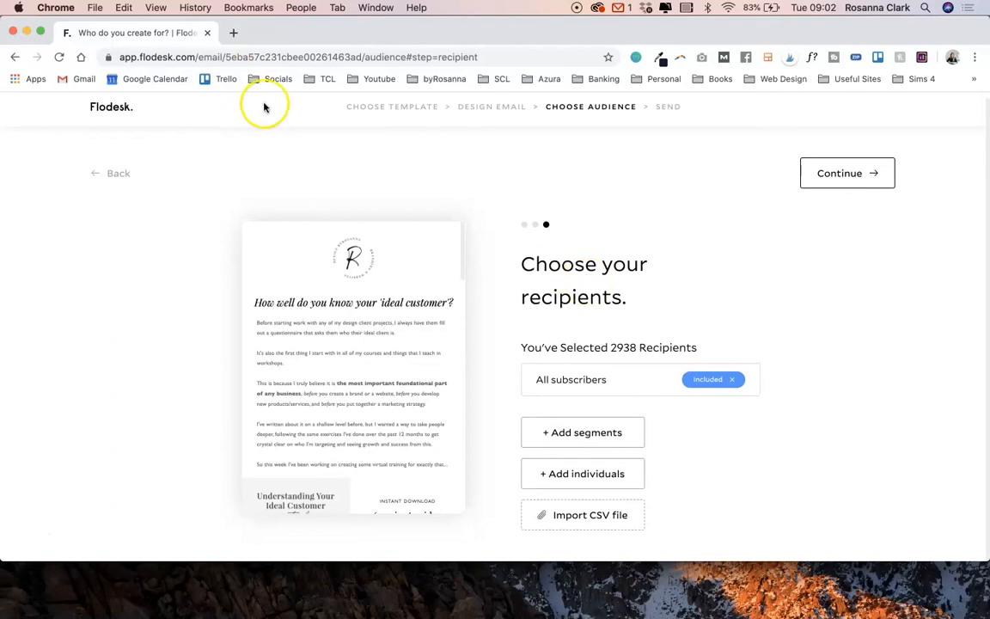
left_click(117, 107)
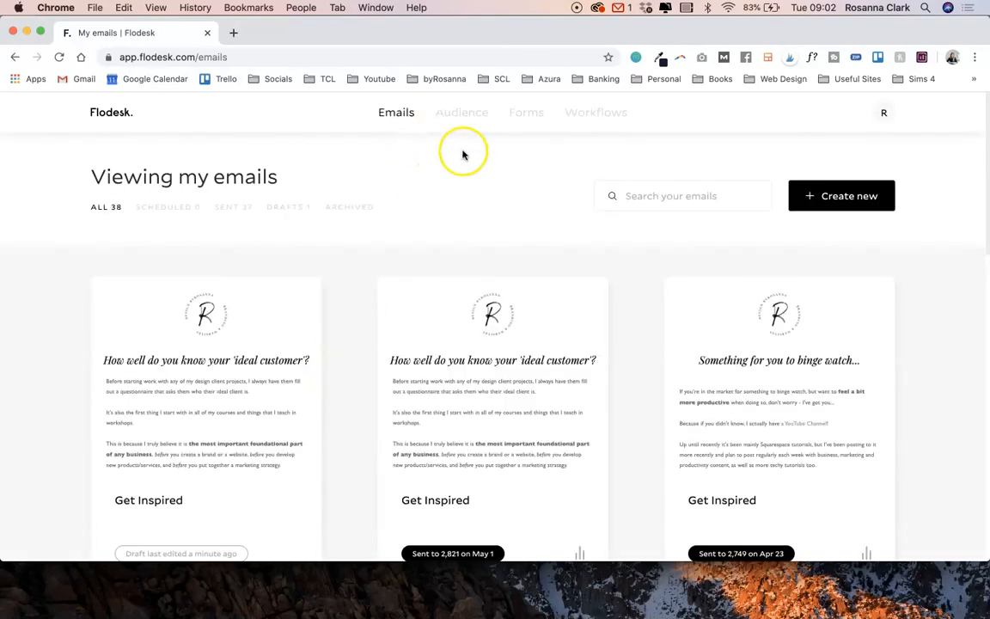
- Switch to the Email Marketing with Flodesk course page on Teachable and review its student feedback and full expanded curriculum
mouse_move(410, 312)
mouse_move(475, 113)
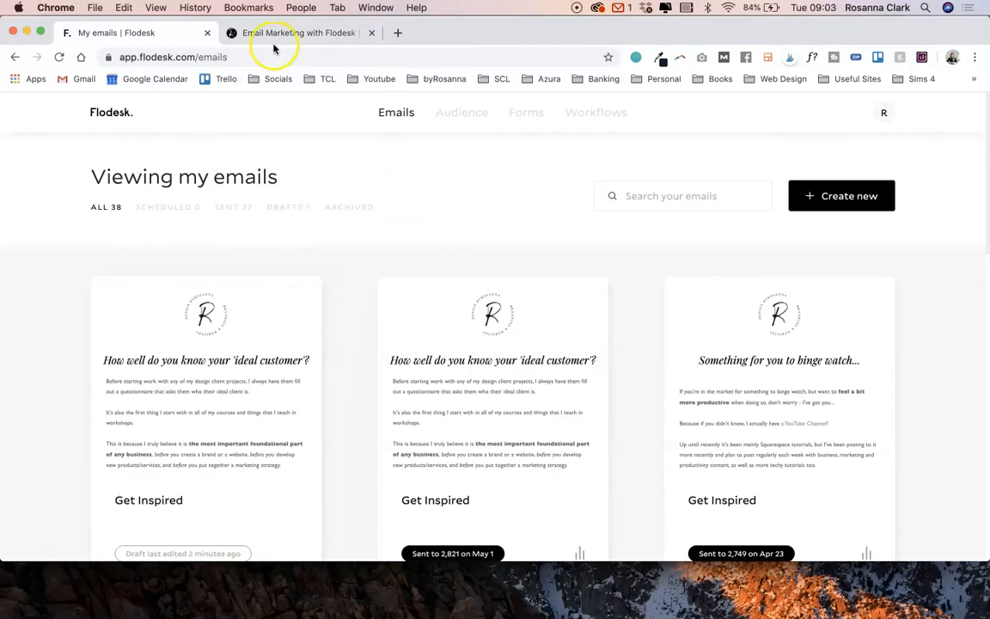
left_click(288, 36)
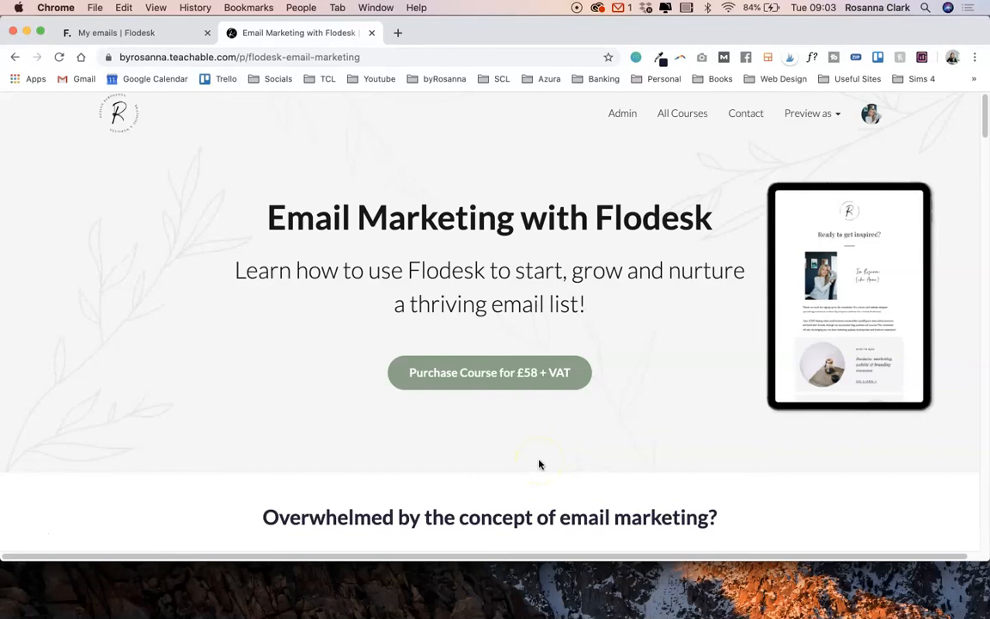
scroll(540, 464, "down", 3)
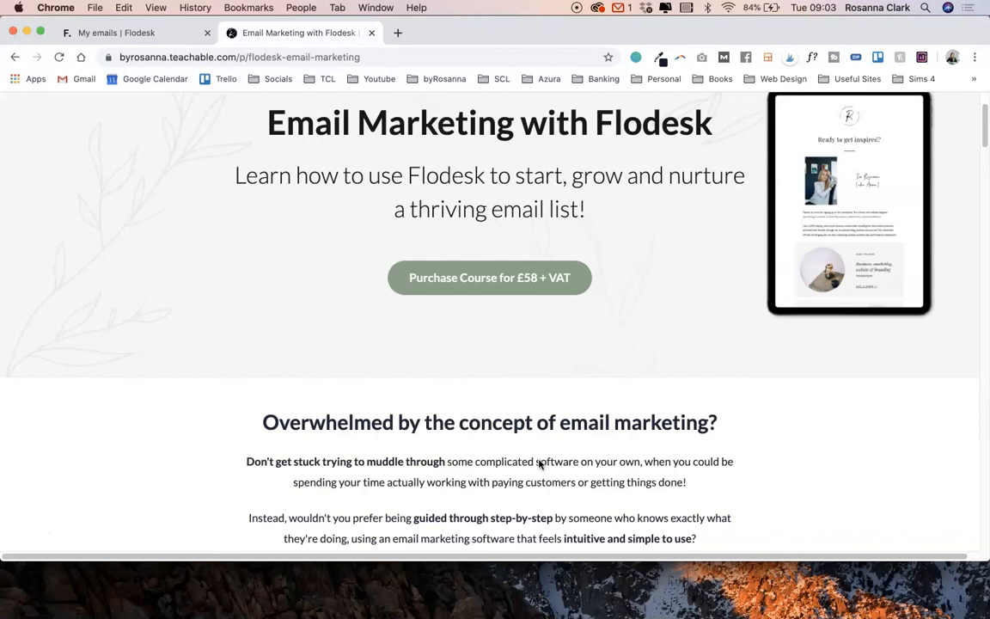
scroll(540, 464, "down", 20)
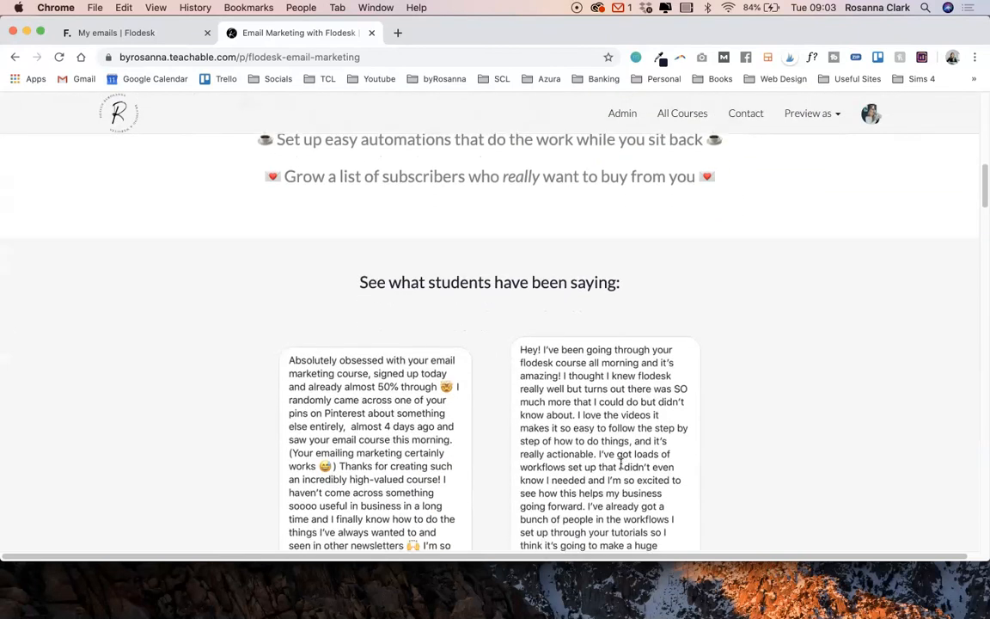
scroll(621, 464, "down", 20)
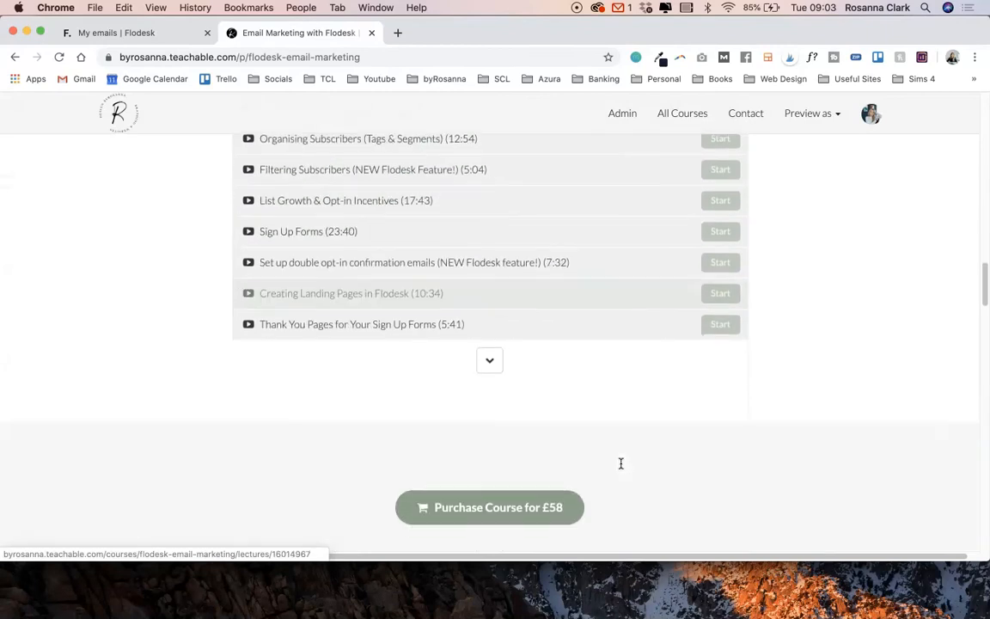
left_click(490, 345)
scroll(587, 404, "down", 10)
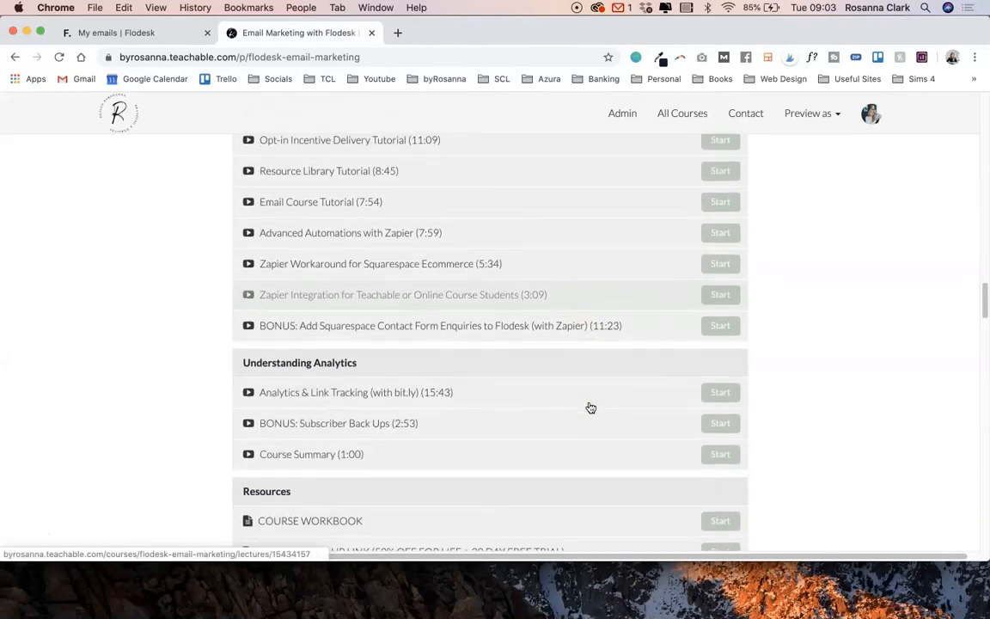
scroll(590, 408, "down", 5)
scroll(591, 408, "up", 20)
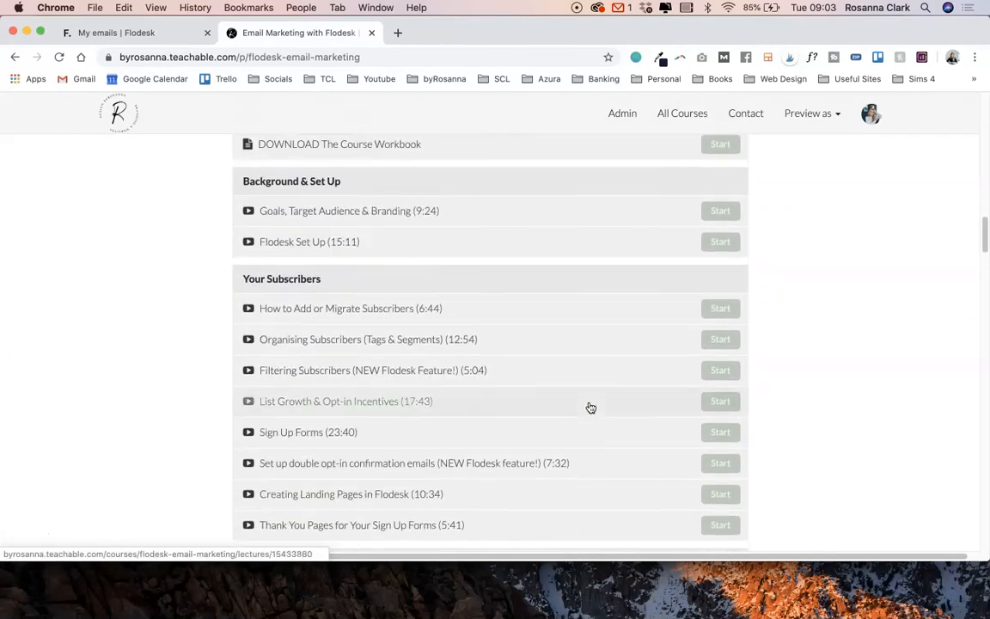
scroll(590, 408, "up", 15)
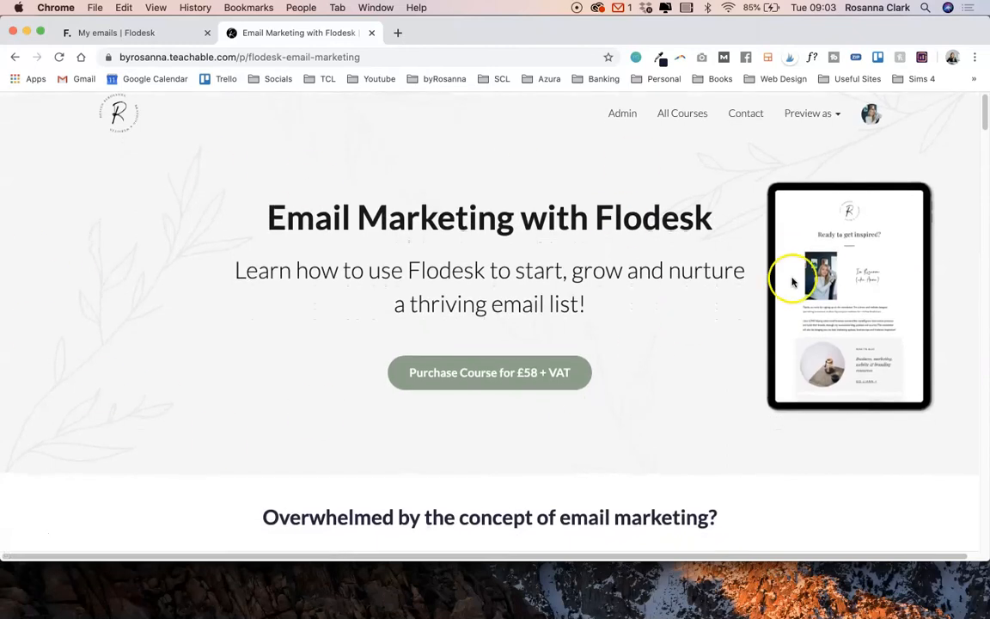